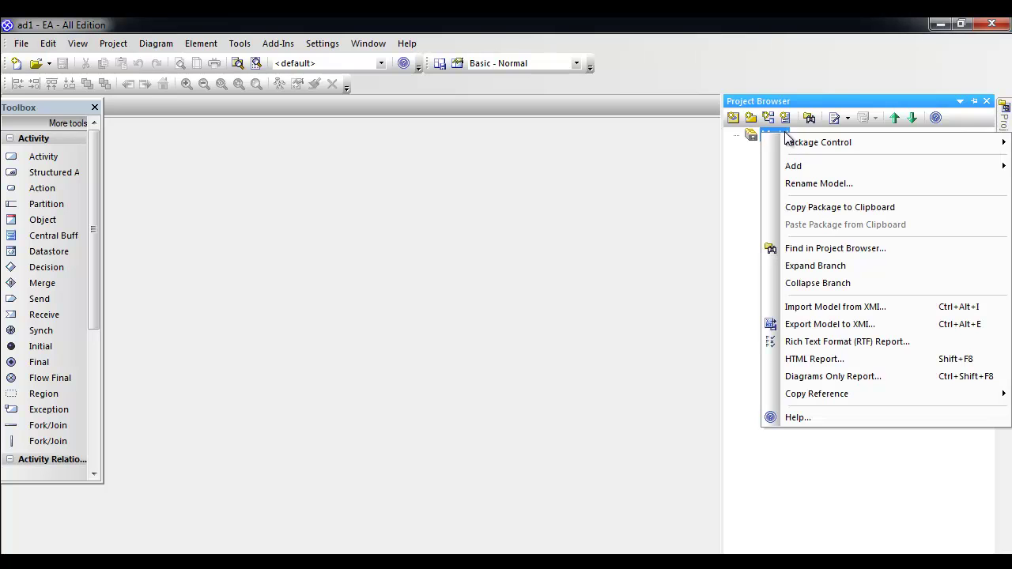
Add a view named "activity" with the Class View icon style under the Model root.
mouse_move(800, 169)
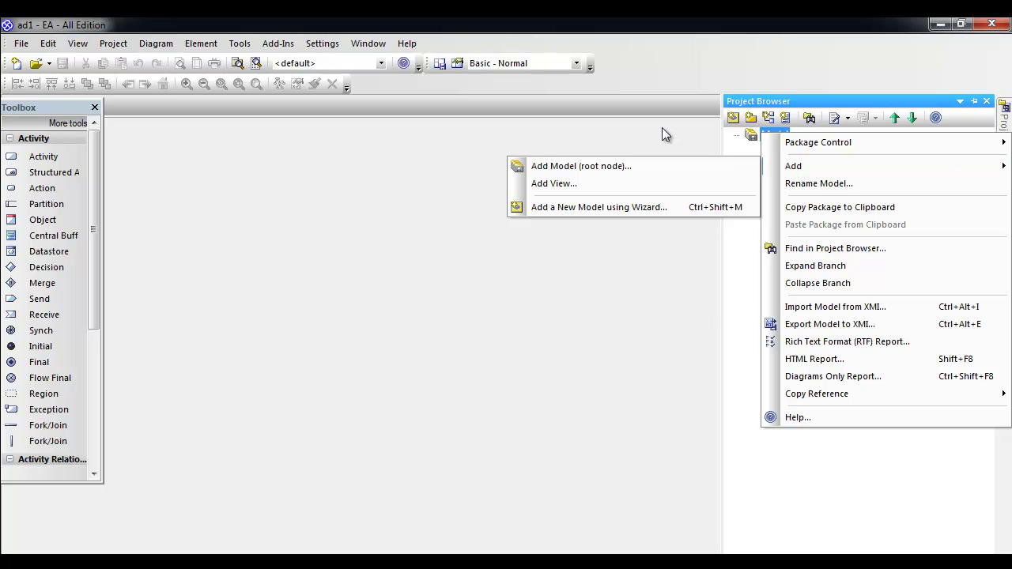
click(662, 127)
right_click(774, 137)
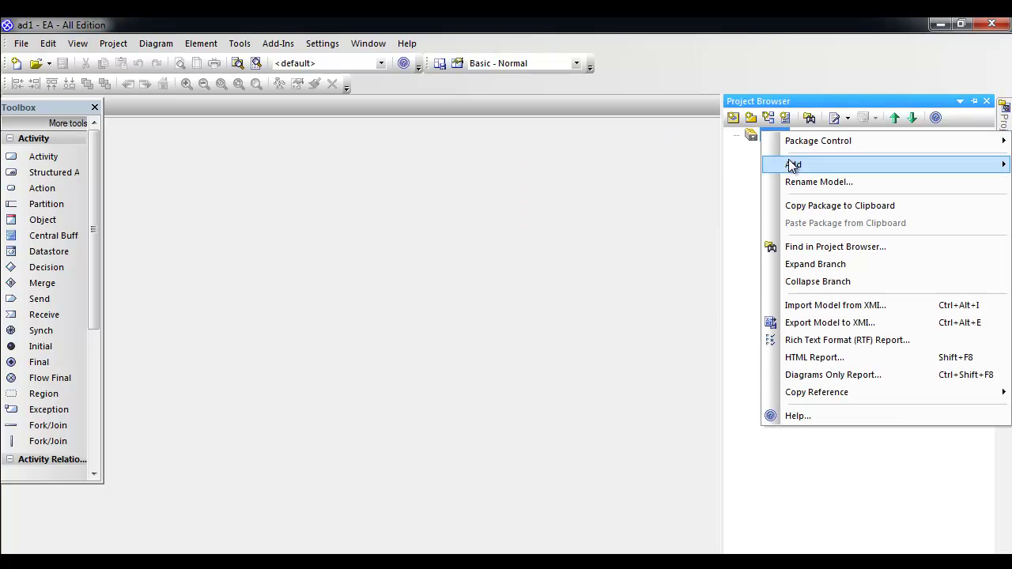
click(685, 174)
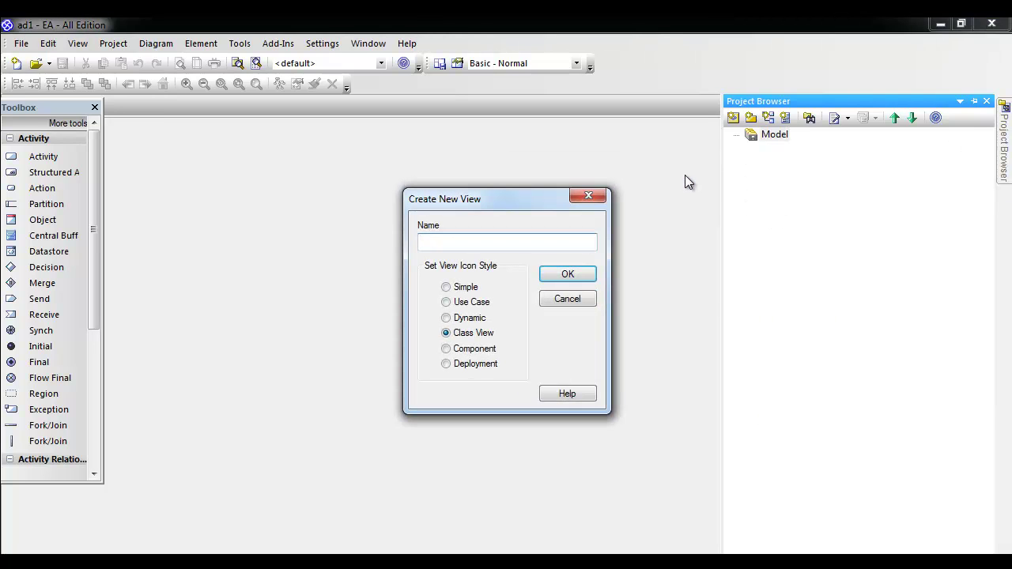
text(activity)
click(565, 279)
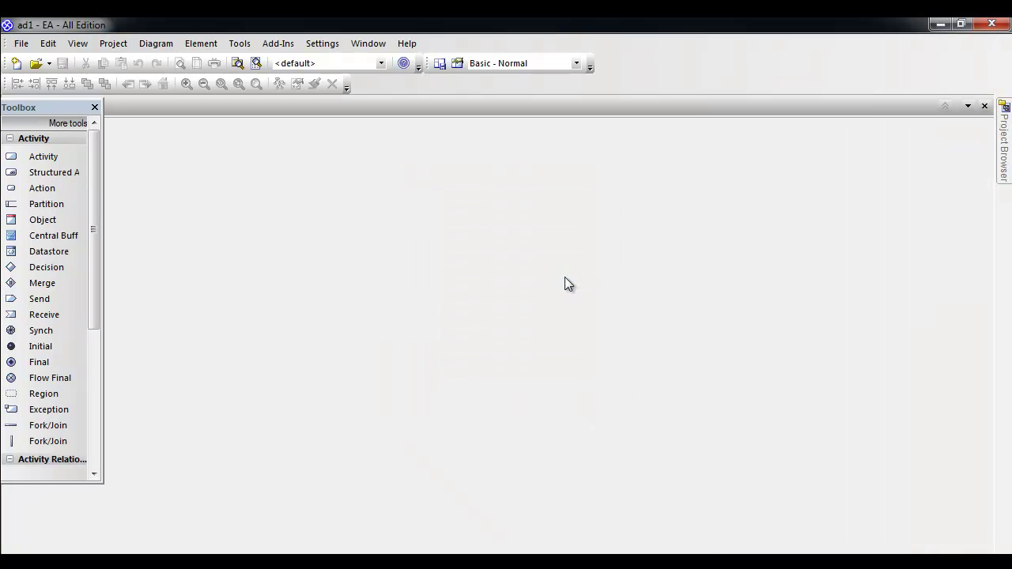
Add a UML Behavioral Activity diagram named "activity_diagram_purchase_uml_tool" to the activity view.
click(1004, 142)
right_click(782, 150)
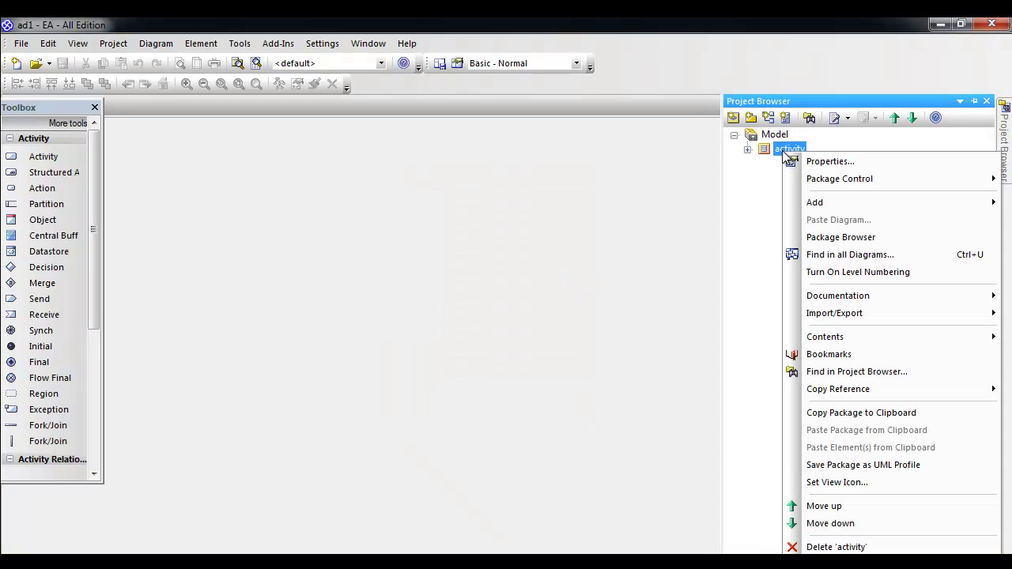
mouse_move(822, 202)
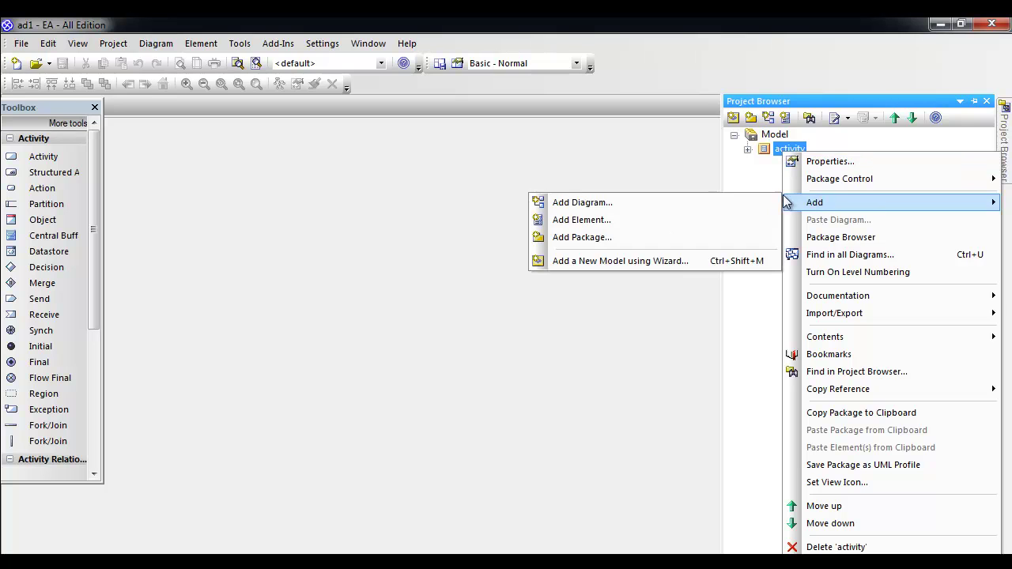
click(694, 198)
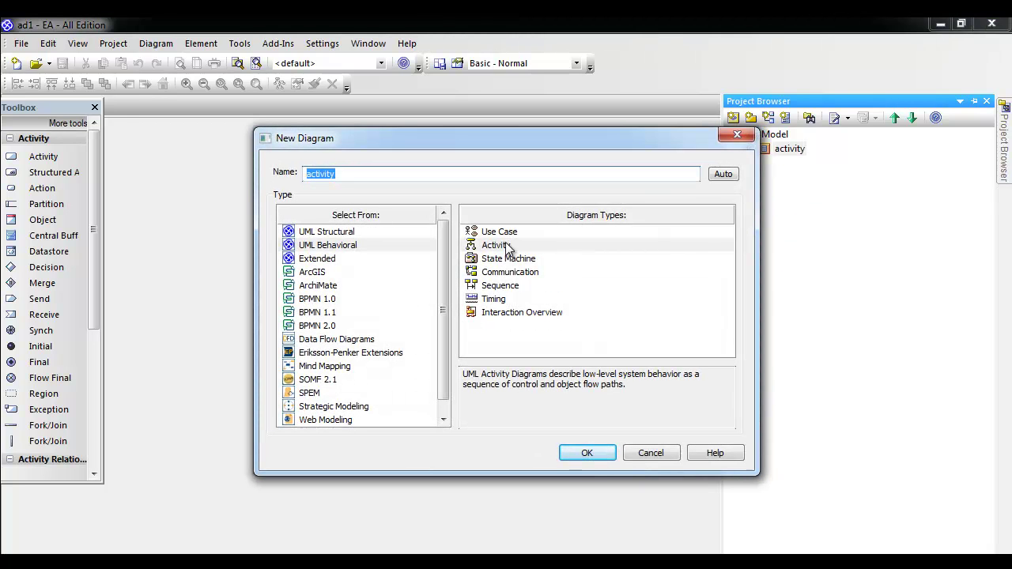
click(506, 248)
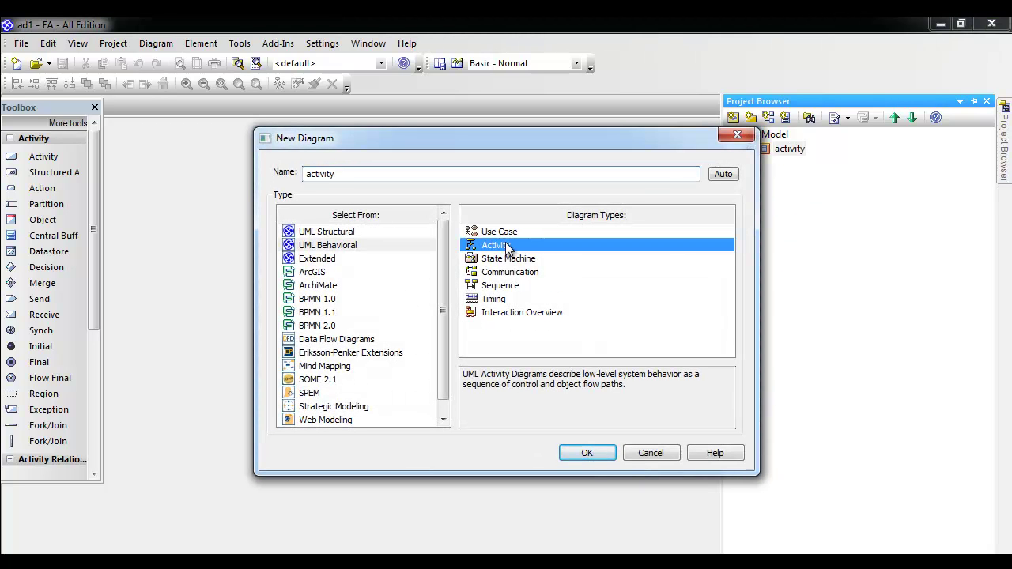
click(363, 172)
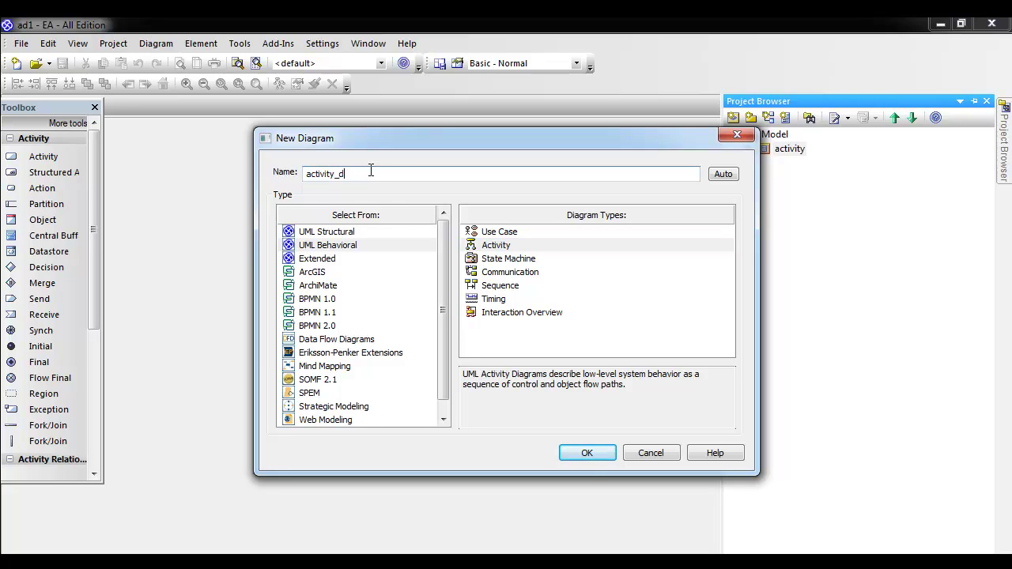
text(_diagram_purchase_uml_tool)
click(589, 452)
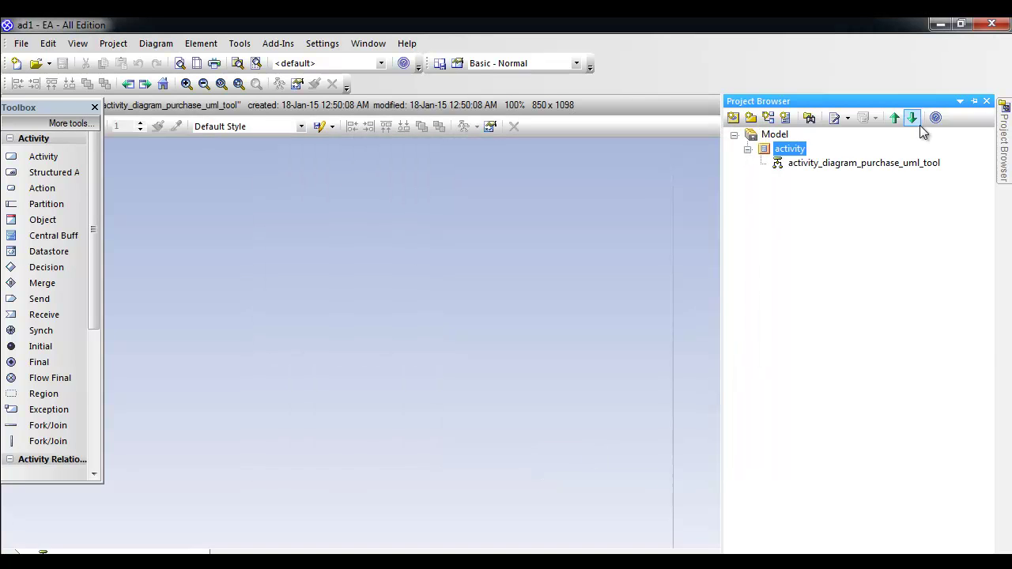
Move the floating toolbox clear of the diagram's drawing area and place an Initial node near the top of the diagram.
click(867, 165)
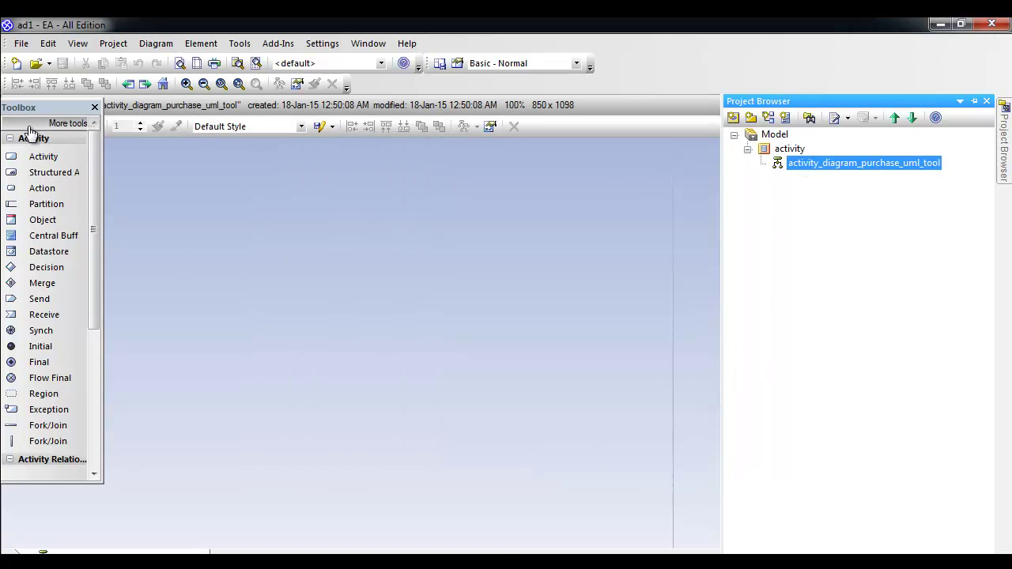
drag(38, 107, 922, 176)
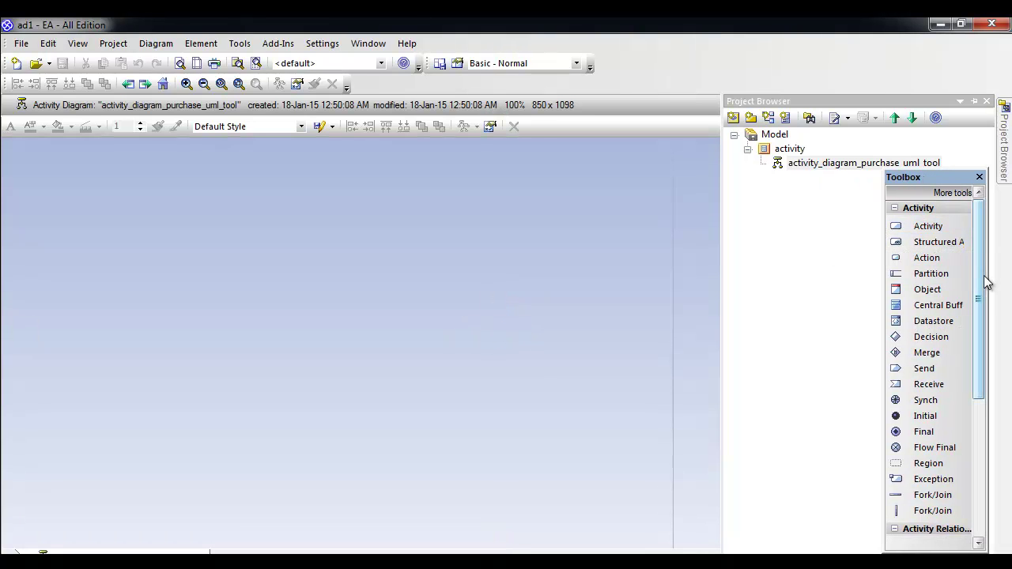
drag(984, 280, 986, 308)
drag(929, 380, 281, 158)
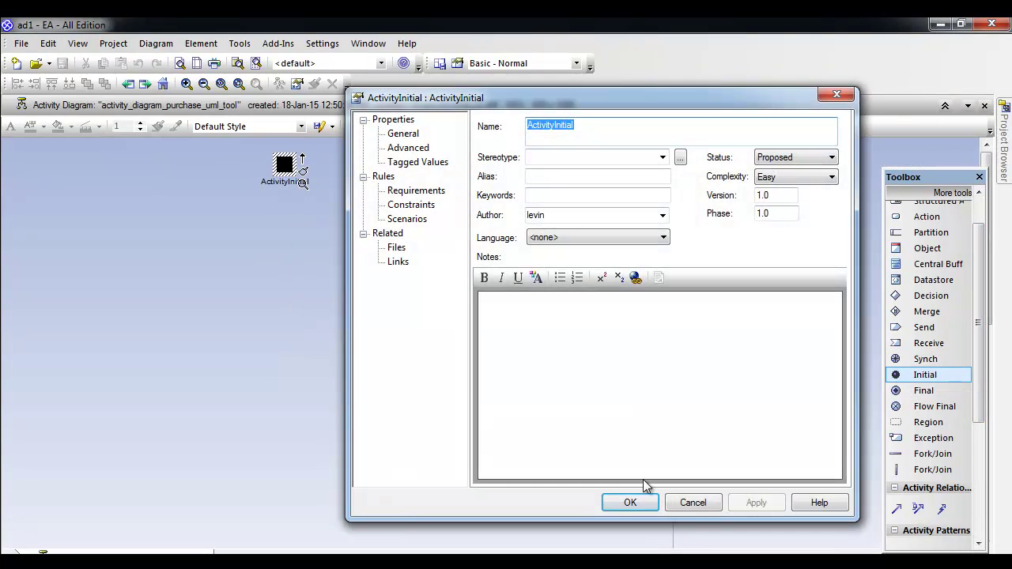
click(630, 503)
click(309, 287)
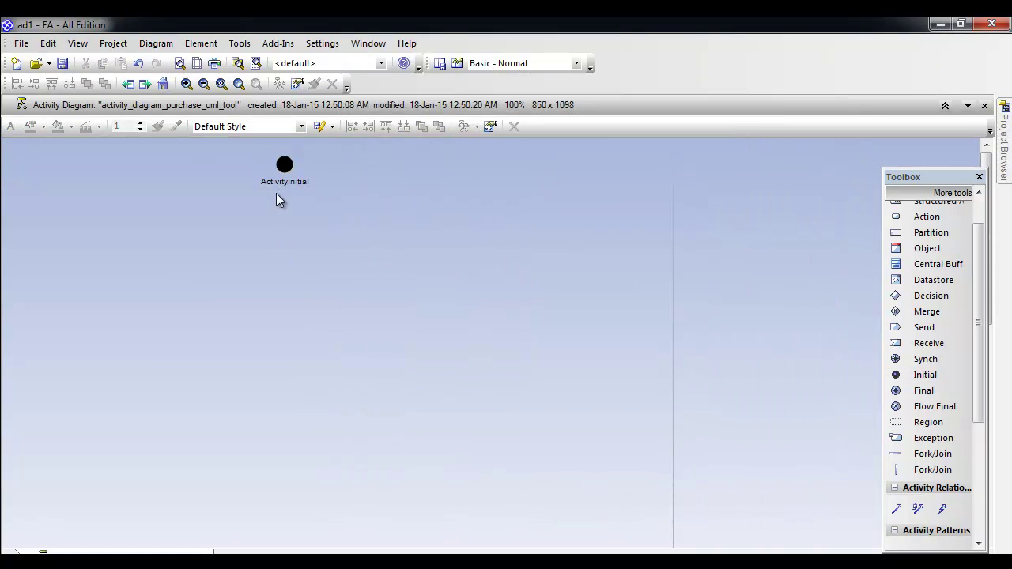
Create a Normal action linked from the initial node by a Control Flow and position it directly below that node.
click(289, 164)
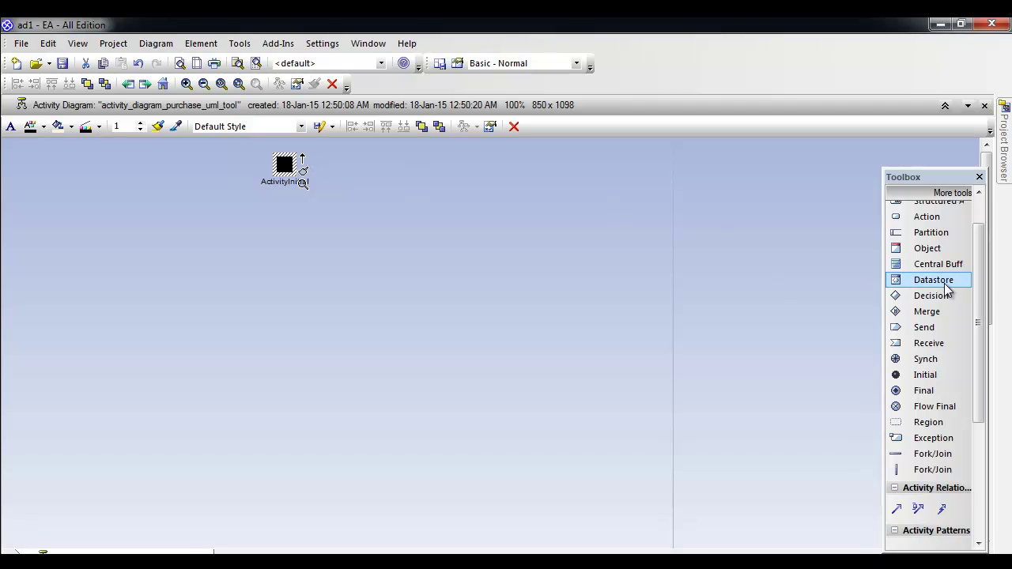
drag(981, 293, 350, 194)
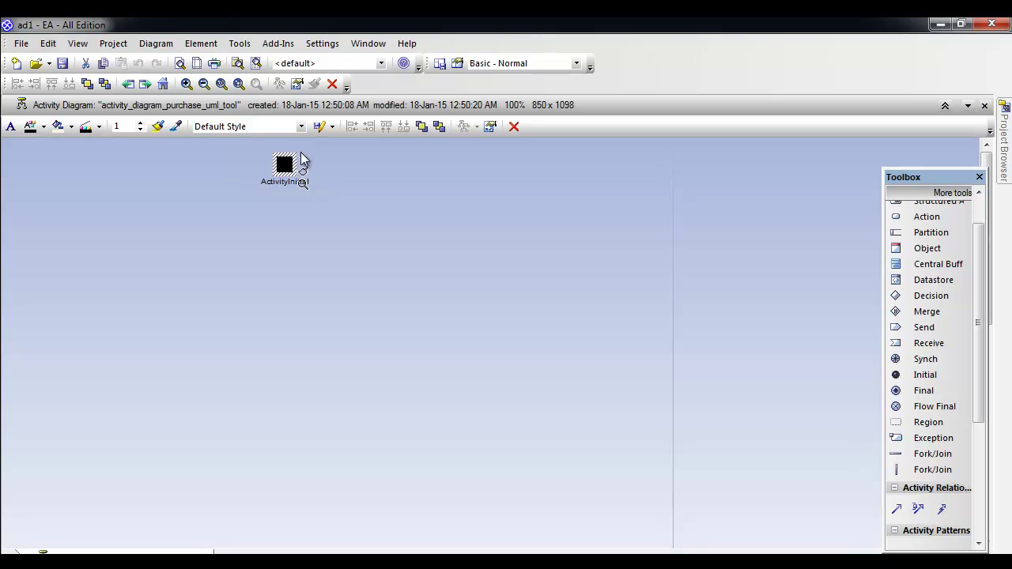
drag(342, 251, 187, 225)
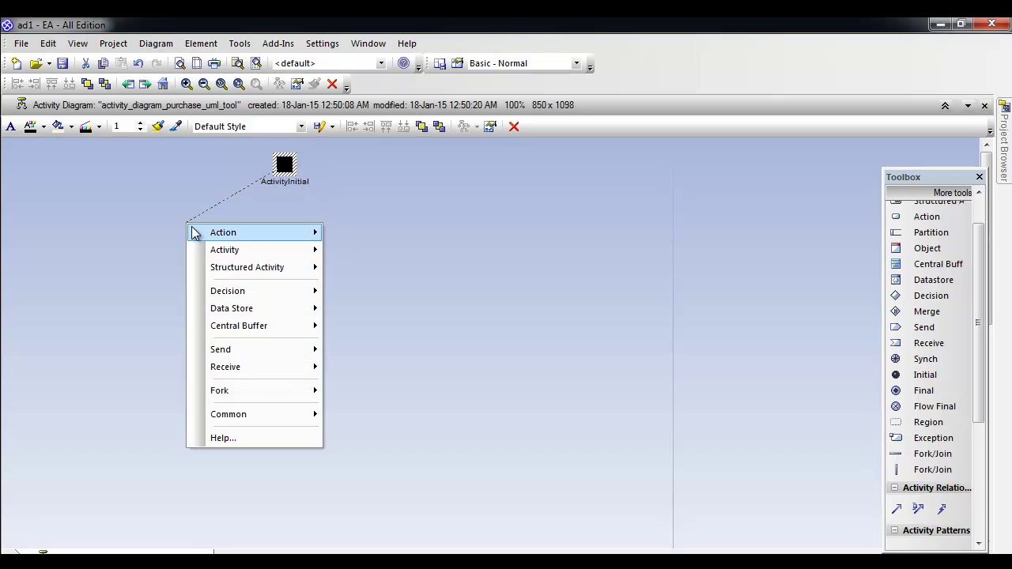
mouse_move(214, 239)
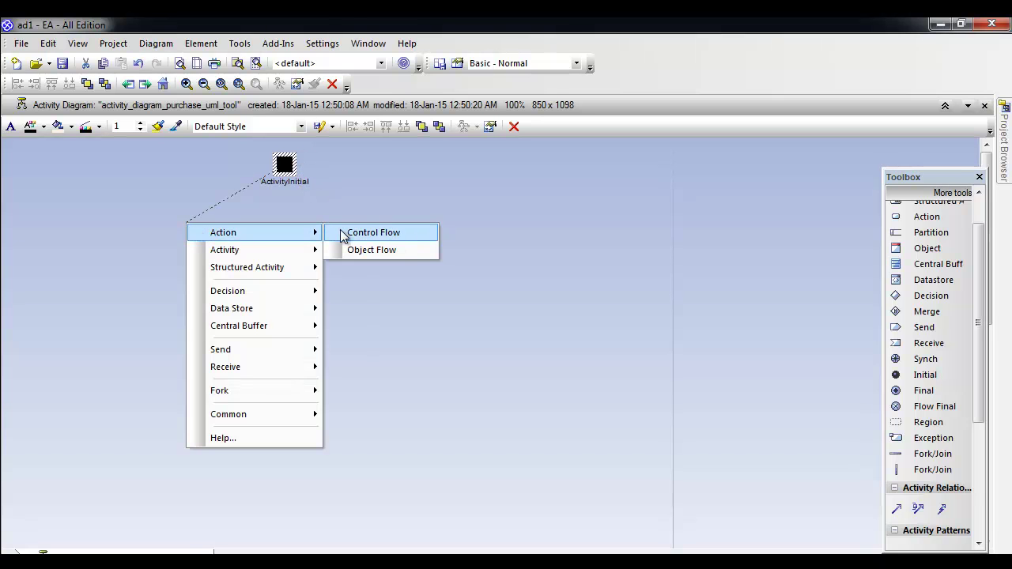
click(371, 232)
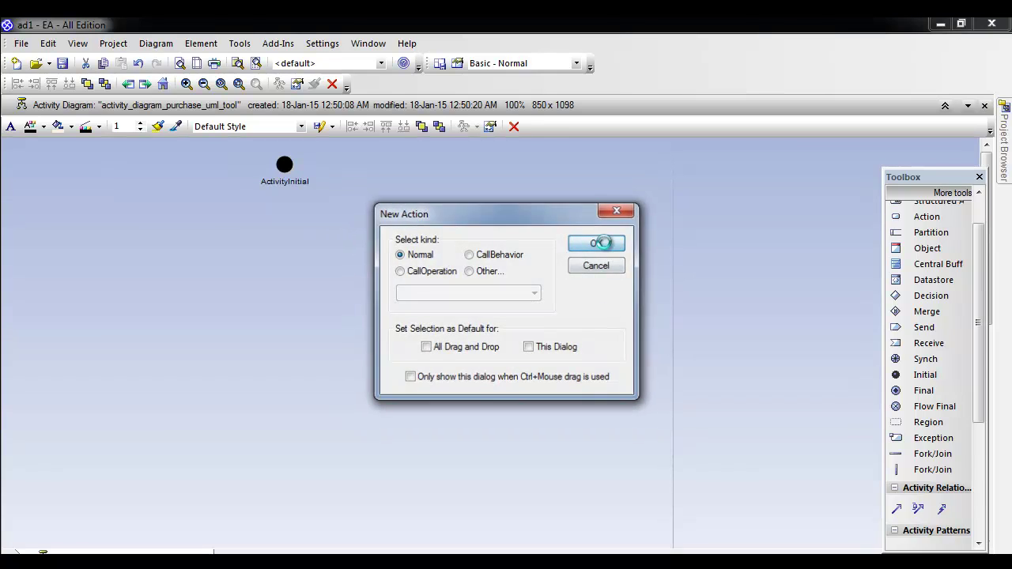
click(602, 242)
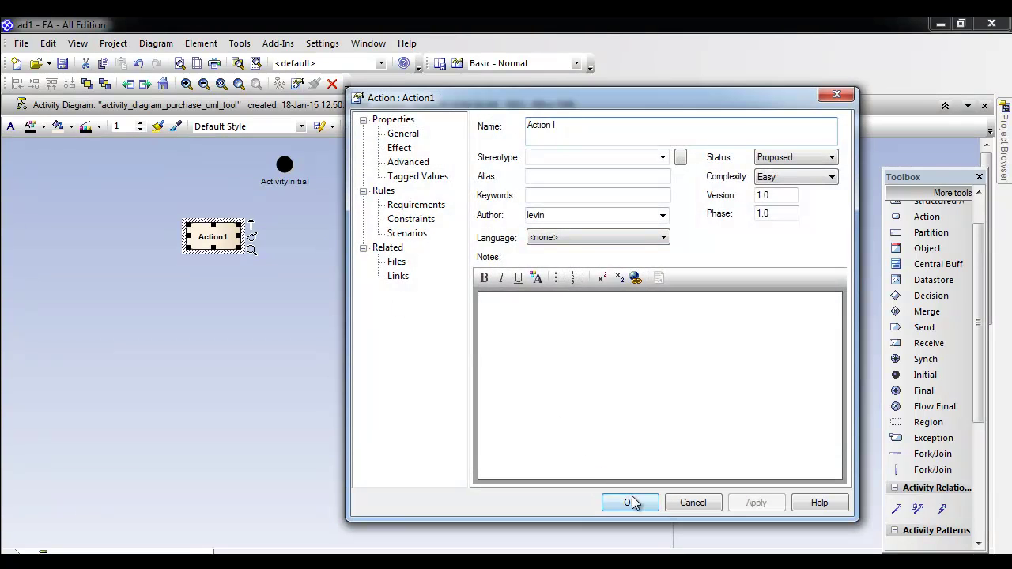
click(630, 503)
drag(203, 238, 273, 251)
Rename the action below the initial node as "Evalute UML software for Organization".
double_click(276, 253)
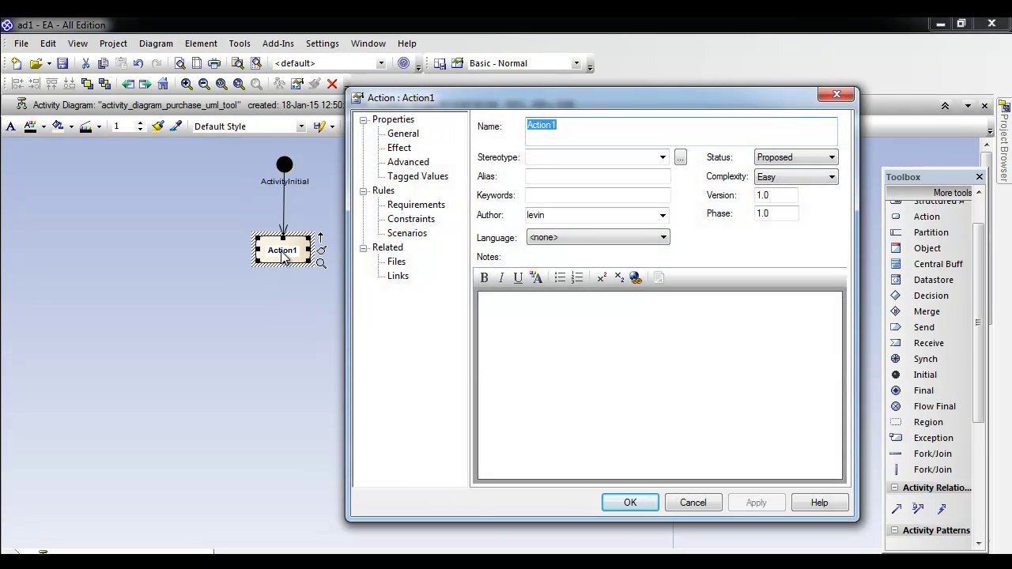
text(Evalute UM)
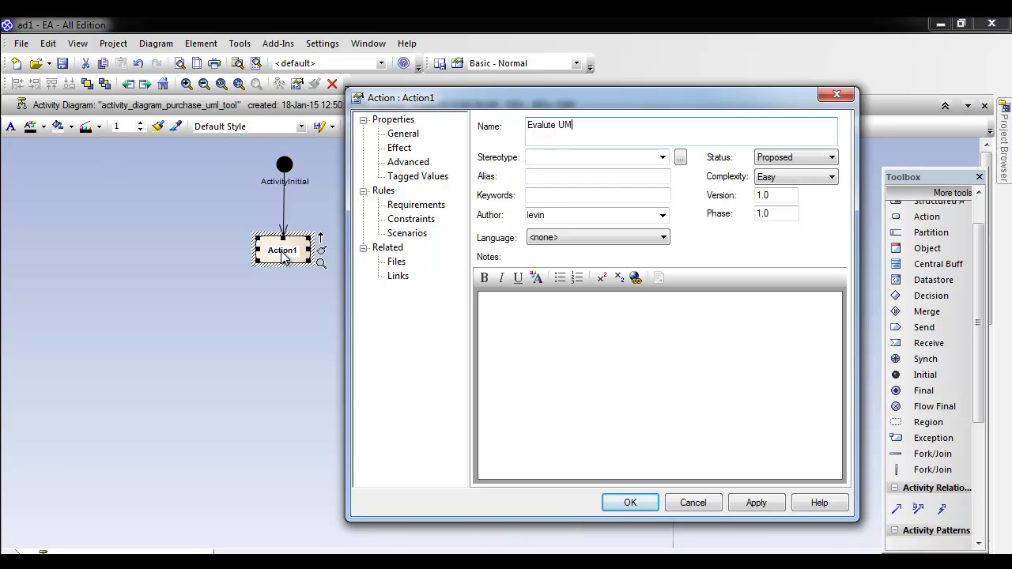
text(L software)
key(BackSpace)
key(BackSpace)
key(BackSpace)
key(BackSpace)
key(BackSpace)
key(BackSpace)
key(BackSpace)
key(BackSpace)
key(BackSpace)
key(BackSpace)
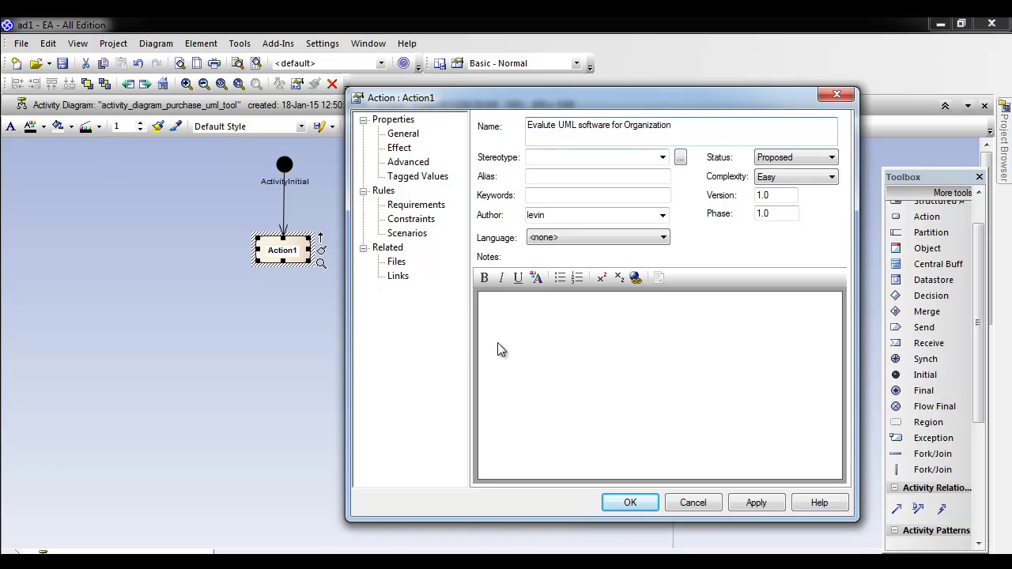
click(630, 504)
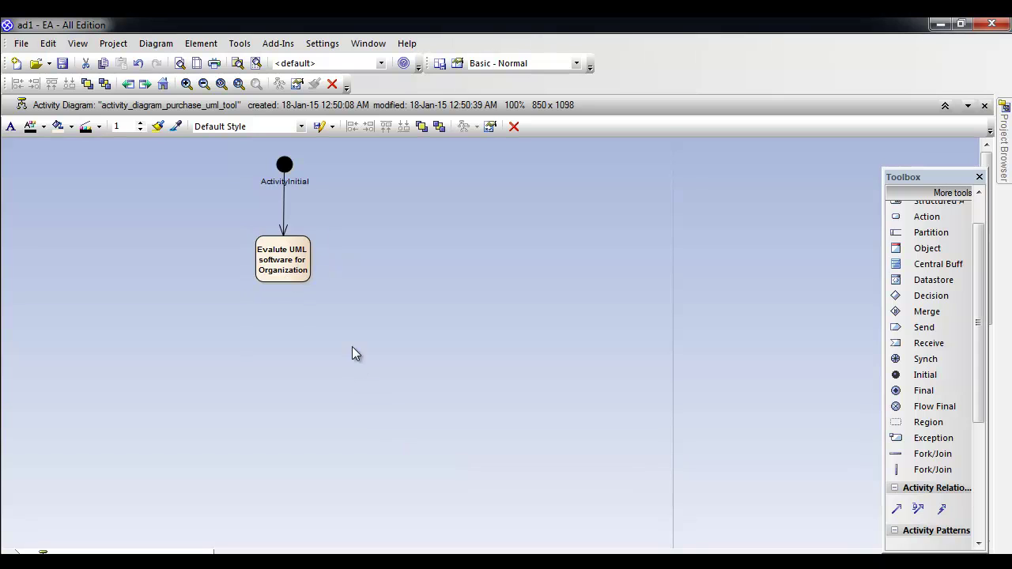
Create a Fork below the "Evalute UML software for Organization" action, linked from it by a Control Flow.
click(269, 251)
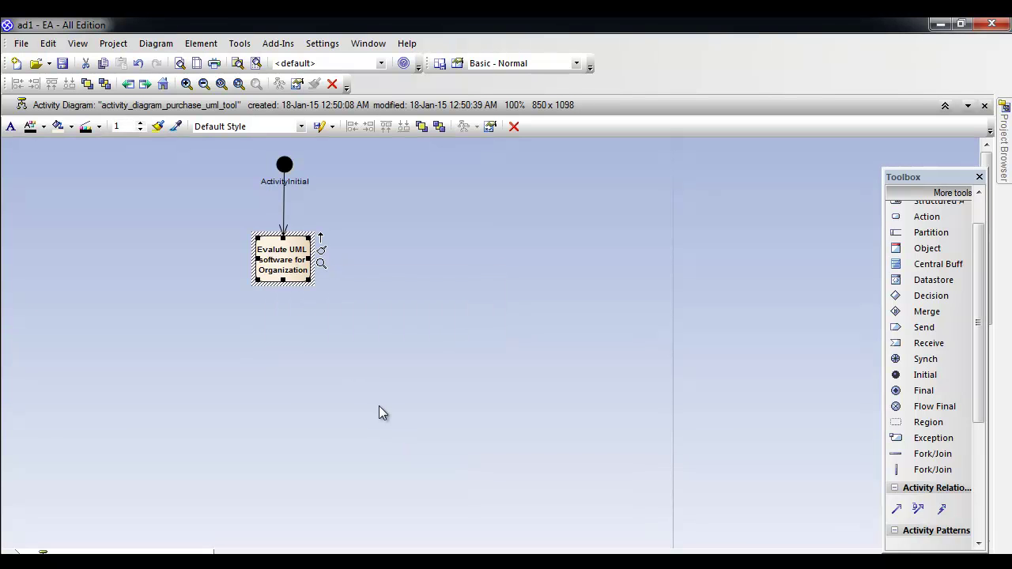
drag(984, 387, 954, 414)
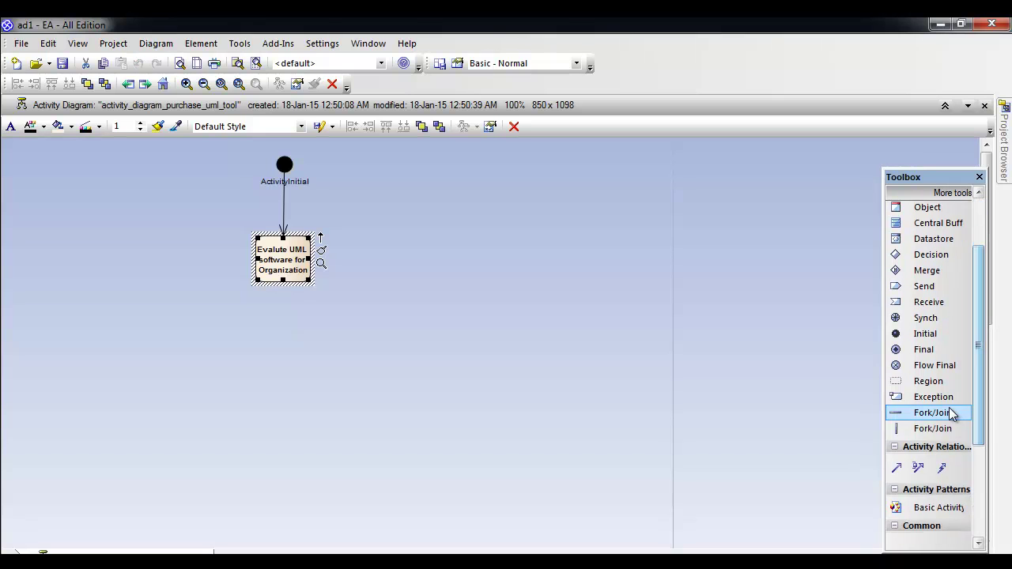
click(279, 261)
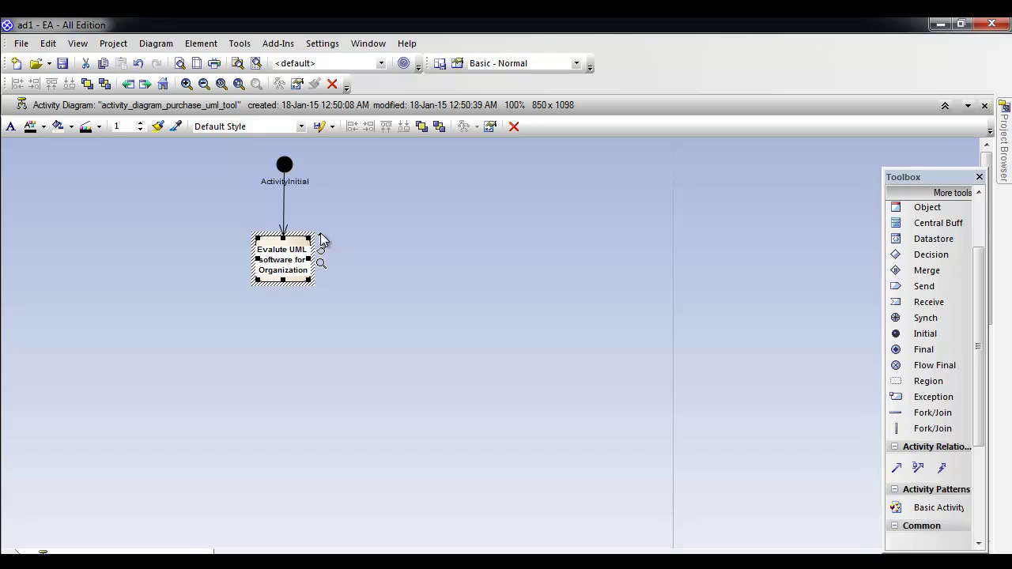
click(941, 418)
drag(321, 237, 247, 336)
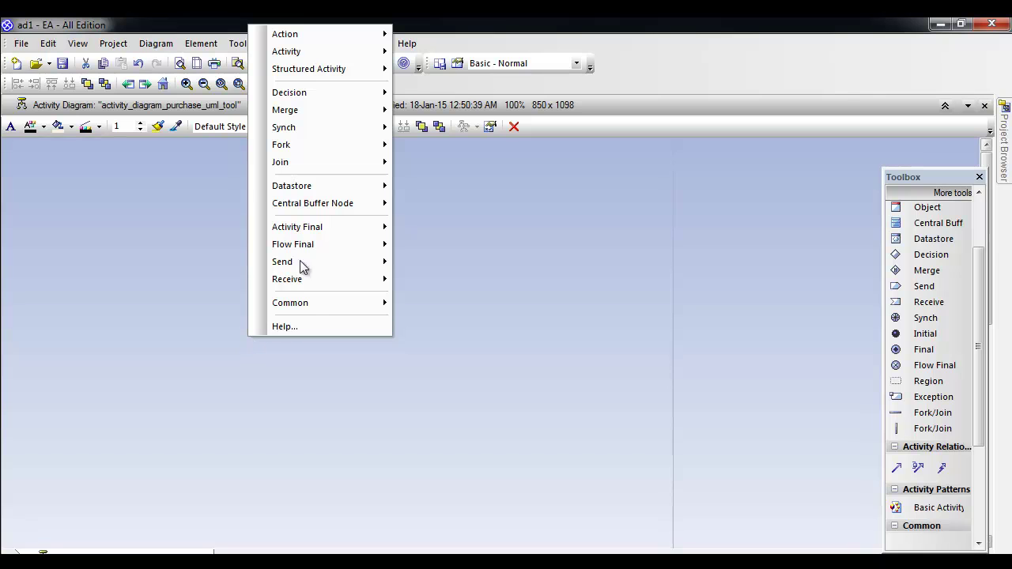
mouse_move(336, 148)
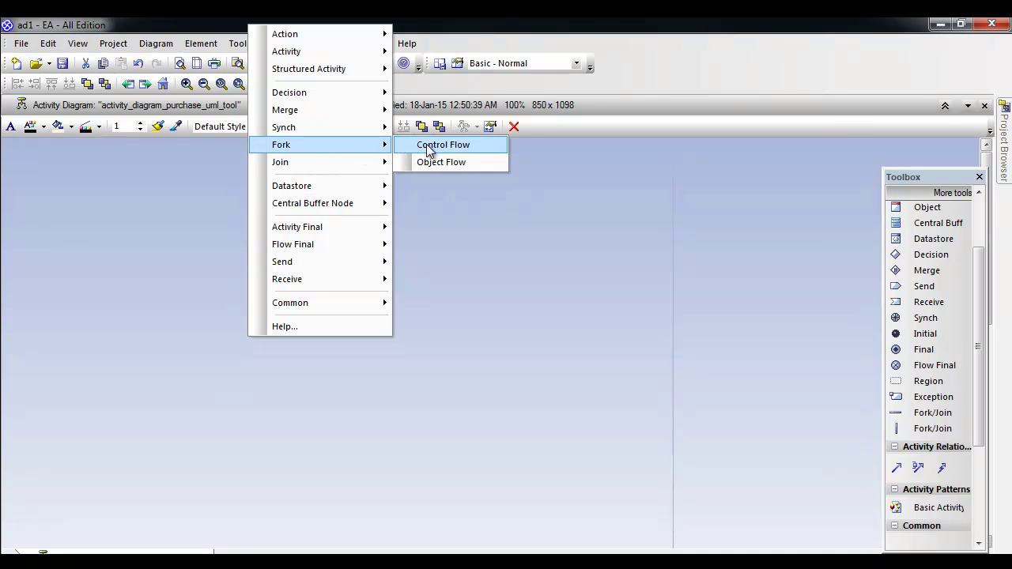
click(428, 147)
click(649, 503)
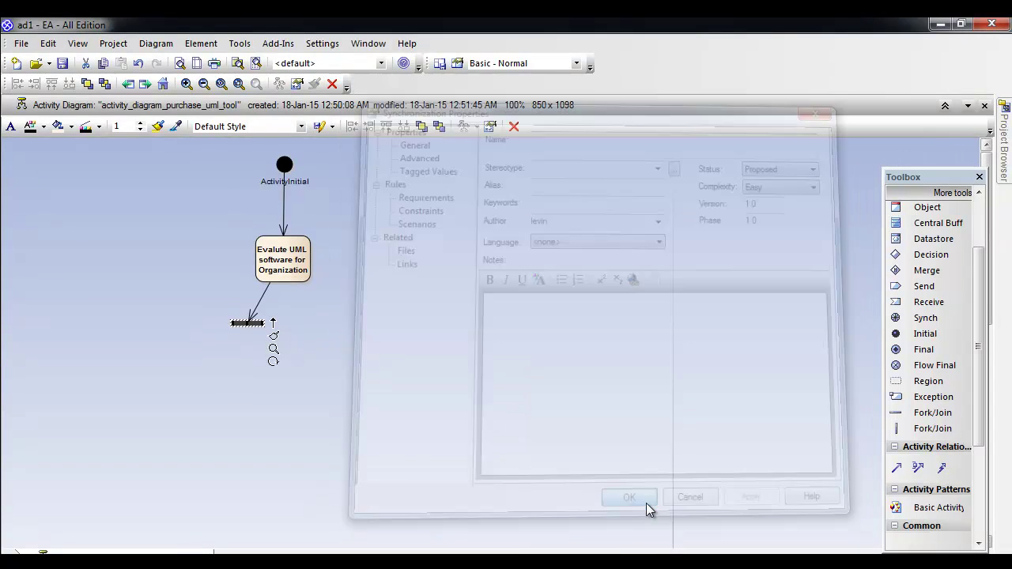
Stretch the fork into a long horizontal bar and centre it beneath the "Evalute UML software for Organization" action.
click(253, 319)
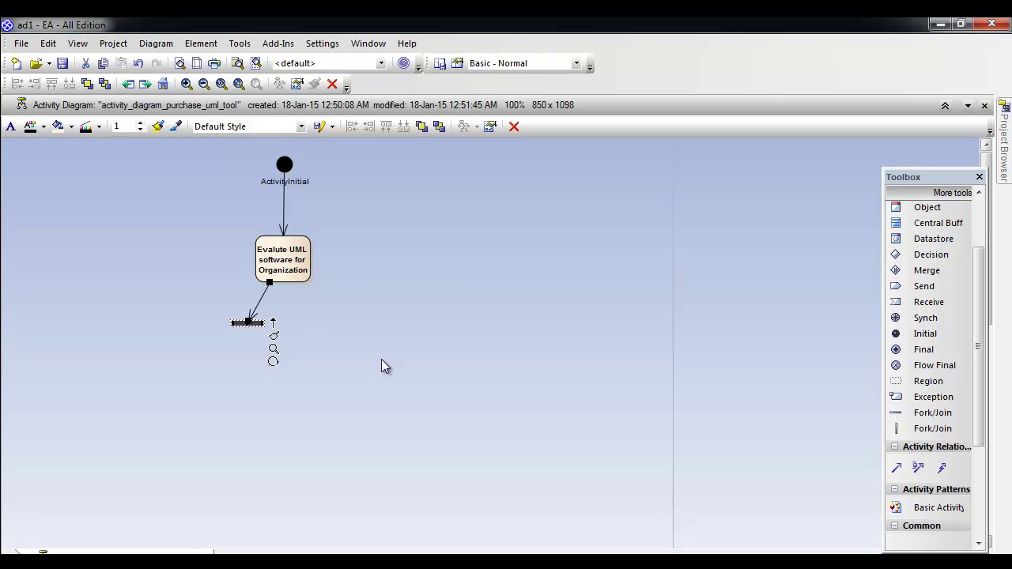
click(333, 352)
click(236, 323)
mouse_move(260, 324)
mouse_down()
mouse_move(301, 325)
mouse_move(273, 329)
mouse_up()
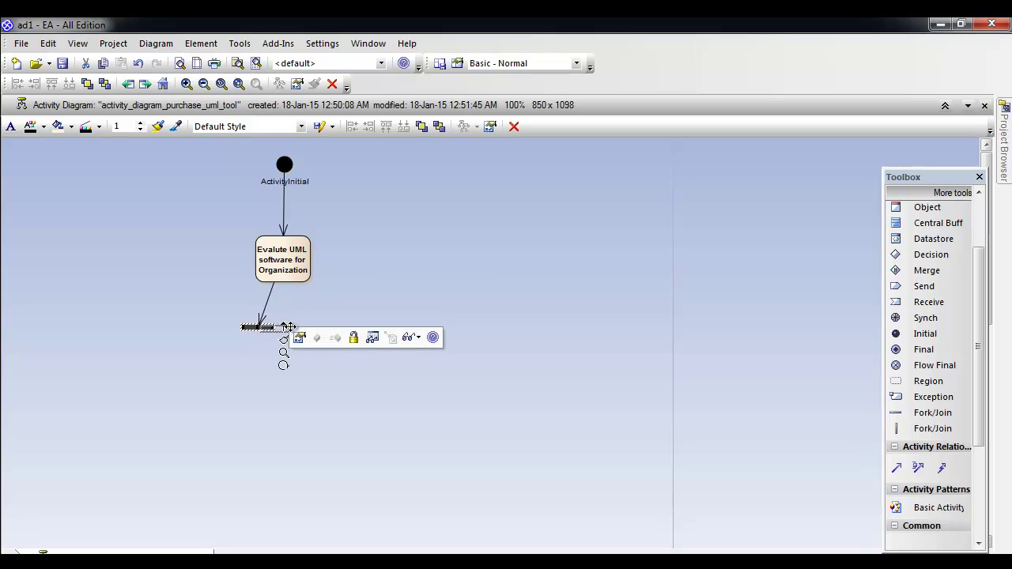
drag(290, 327, 318, 325)
click(293, 337)
click(288, 330)
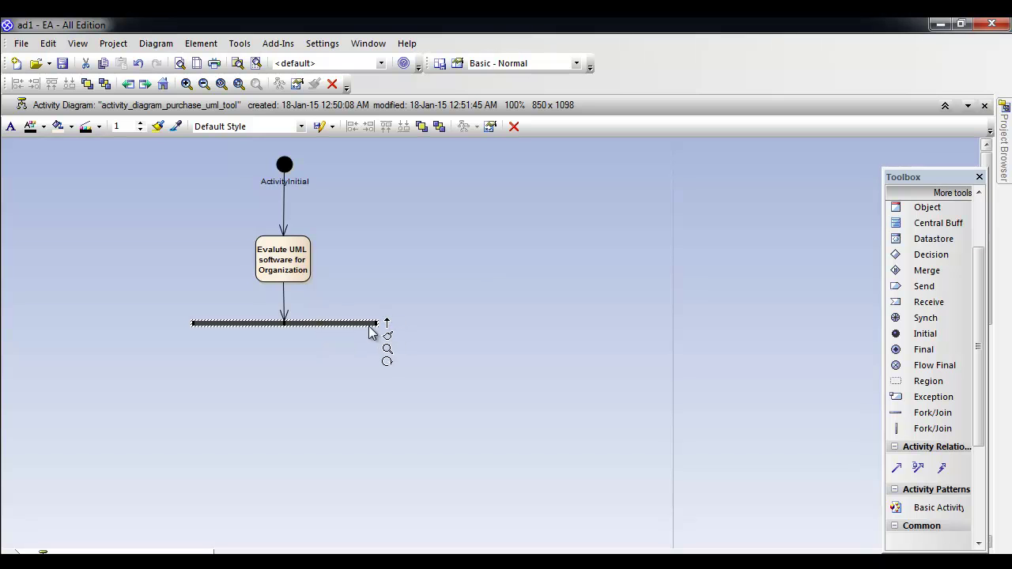
drag(384, 324, 645, 319)
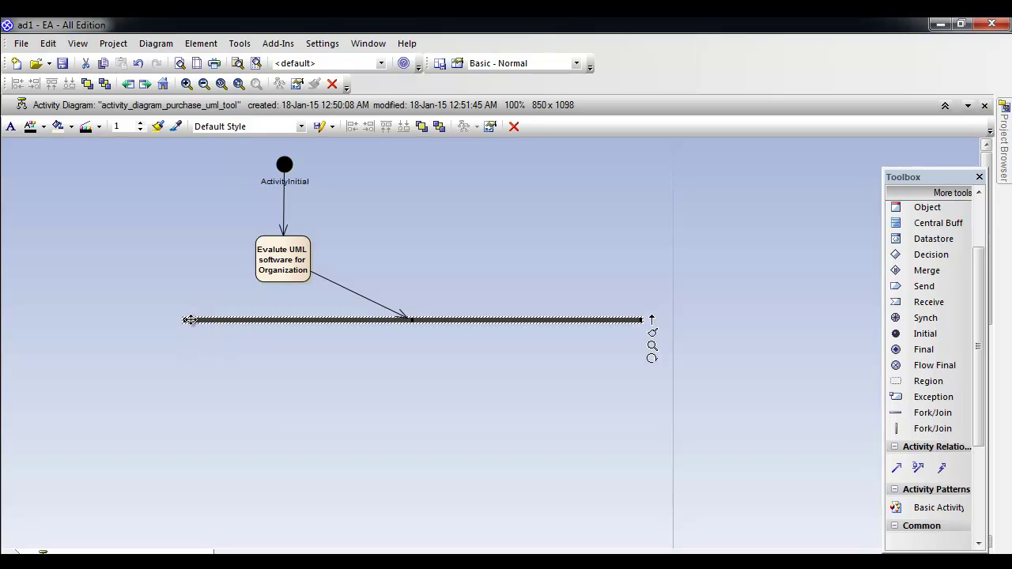
drag(182, 319, 64, 328)
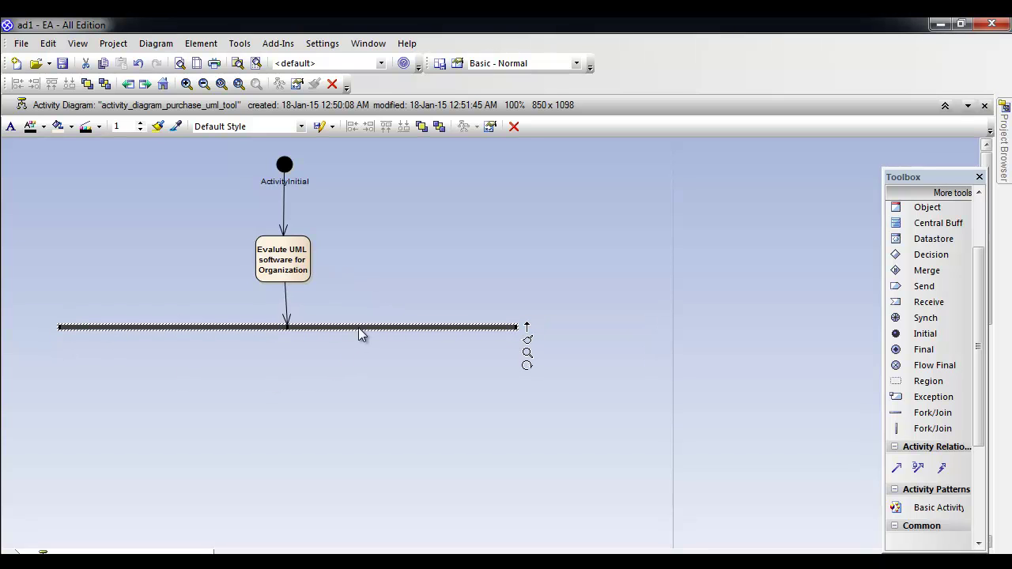
Lengthen the fork bar and shift it so its centre lies roughly beneath the "Evalute UML software for Organization" action.
drag(513, 326, 655, 331)
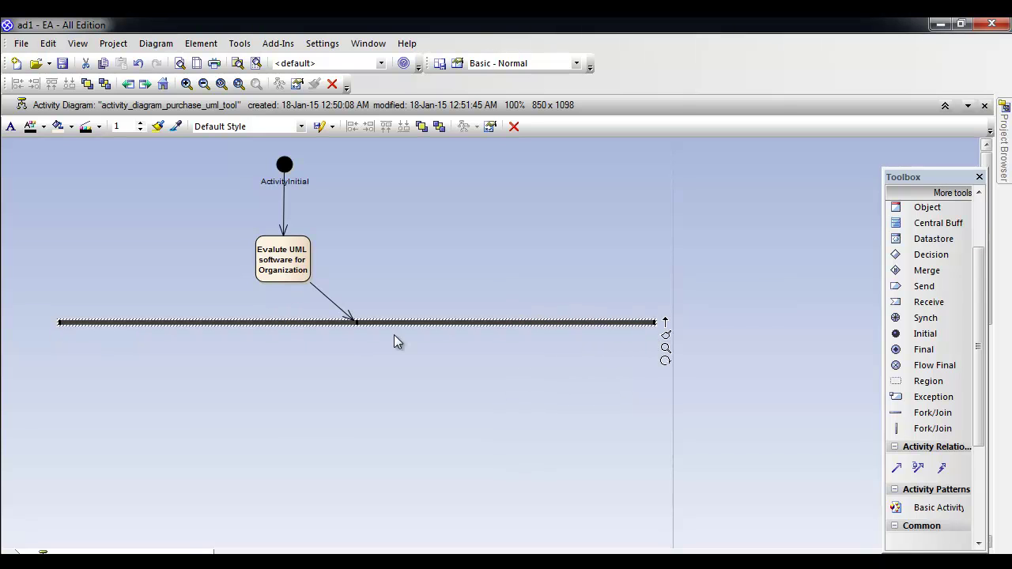
drag(361, 321, 308, 324)
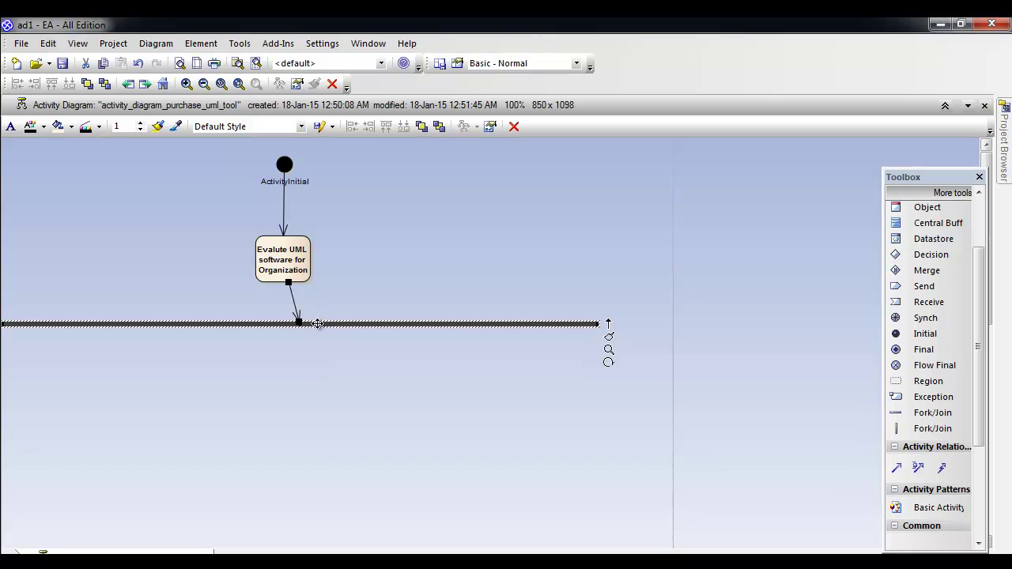
drag(319, 323, 300, 328)
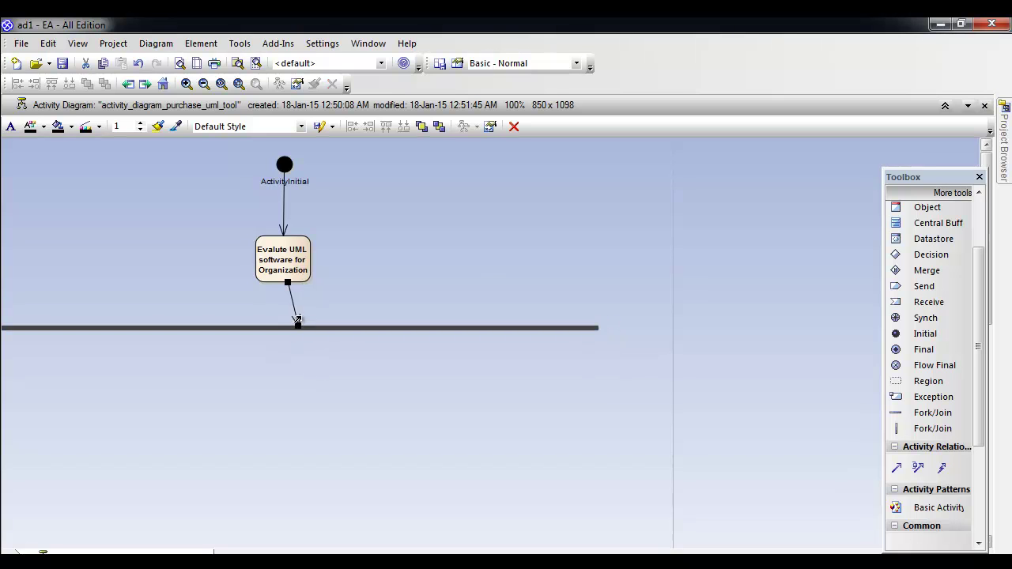
Straighten the control flow between the "Evalute UML software for Organization" action and the fork into a vertical line.
click(286, 283)
click(290, 294)
drag(293, 270, 295, 269)
click(299, 318)
drag(300, 324, 288, 325)
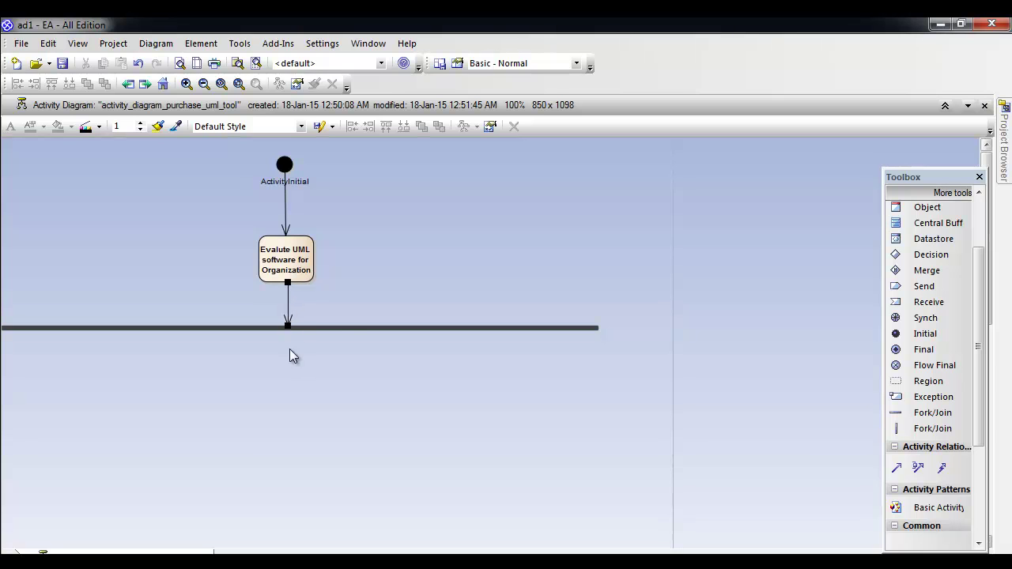
Create a Normal action below the fork, linked from it by a Control Flow.
click(341, 329)
drag(610, 329, 291, 417)
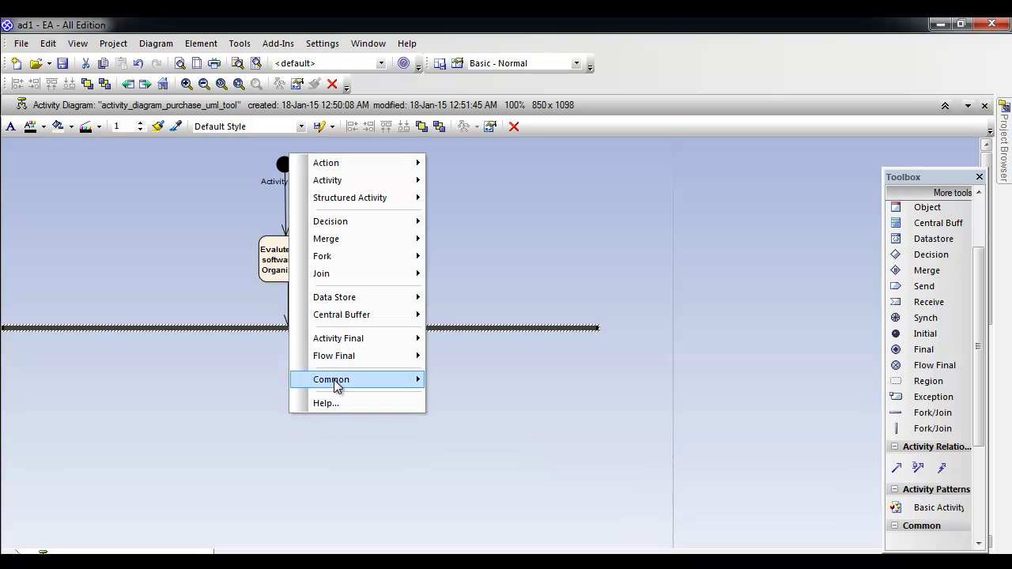
mouse_move(380, 163)
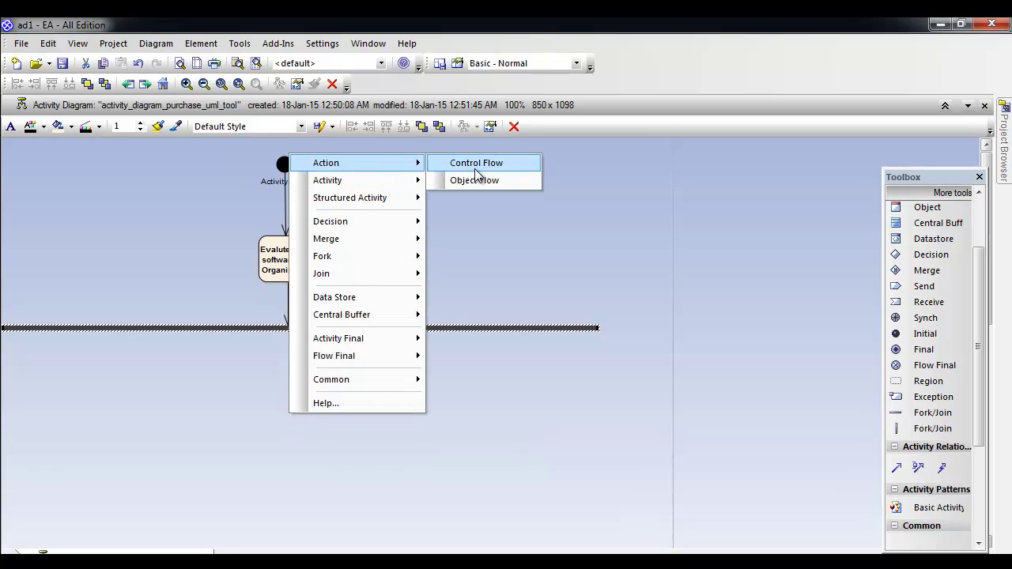
click(468, 163)
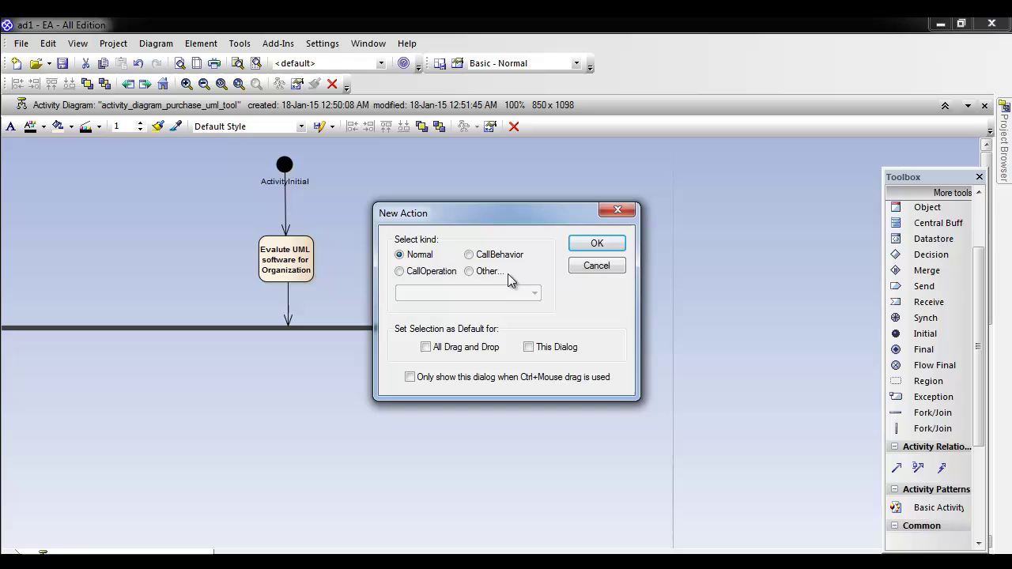
click(594, 243)
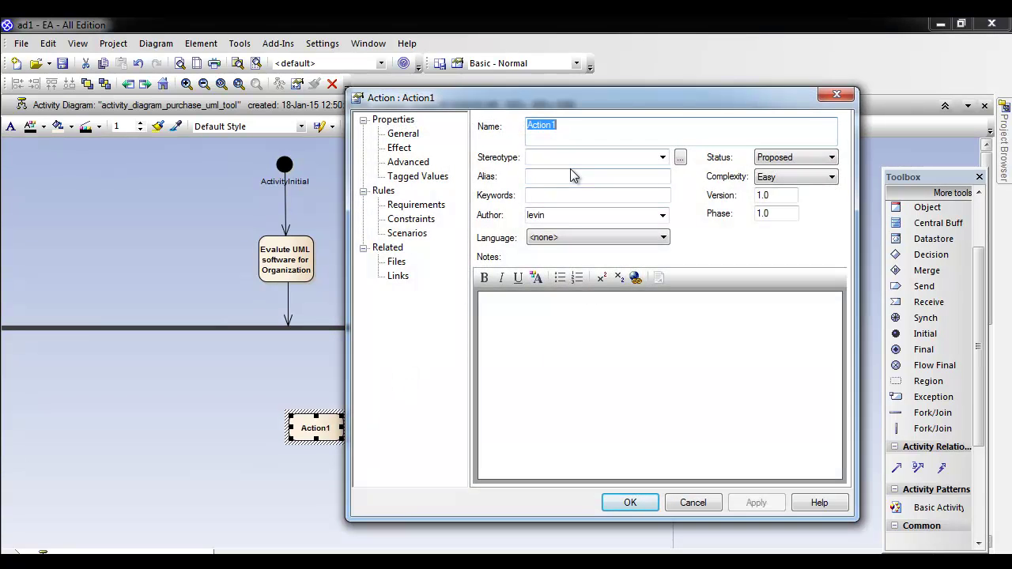
Name the new action "Evaluate Visio" and move it beneath the left end of the fork.
text(Evaluat)
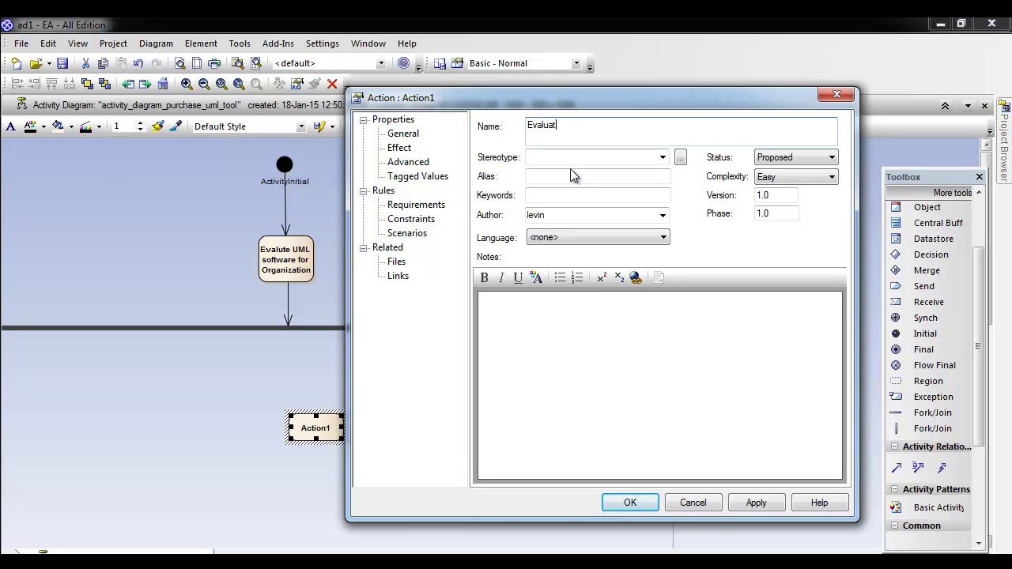
text(e Visio)
click(628, 506)
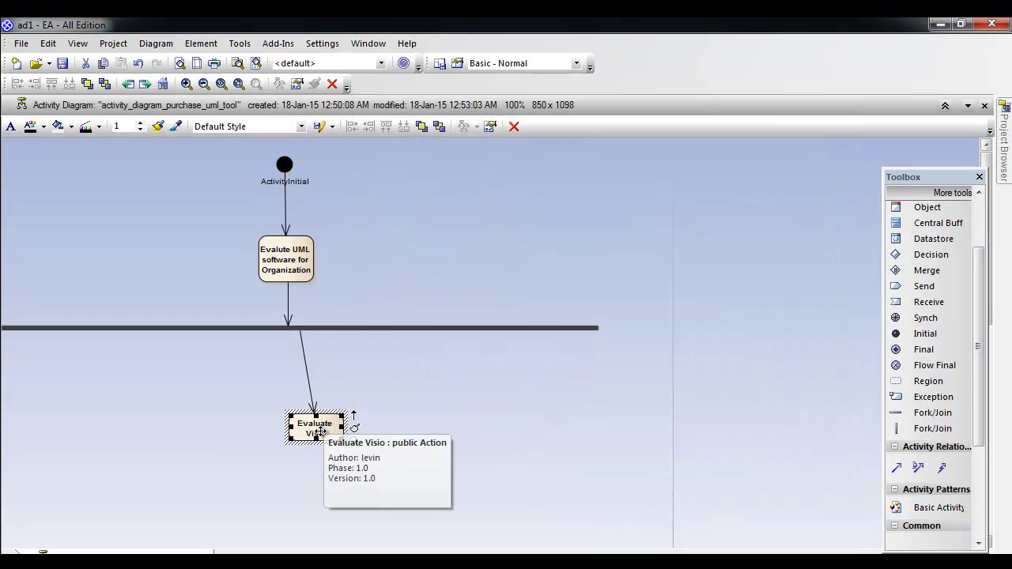
drag(314, 431, 9, 415)
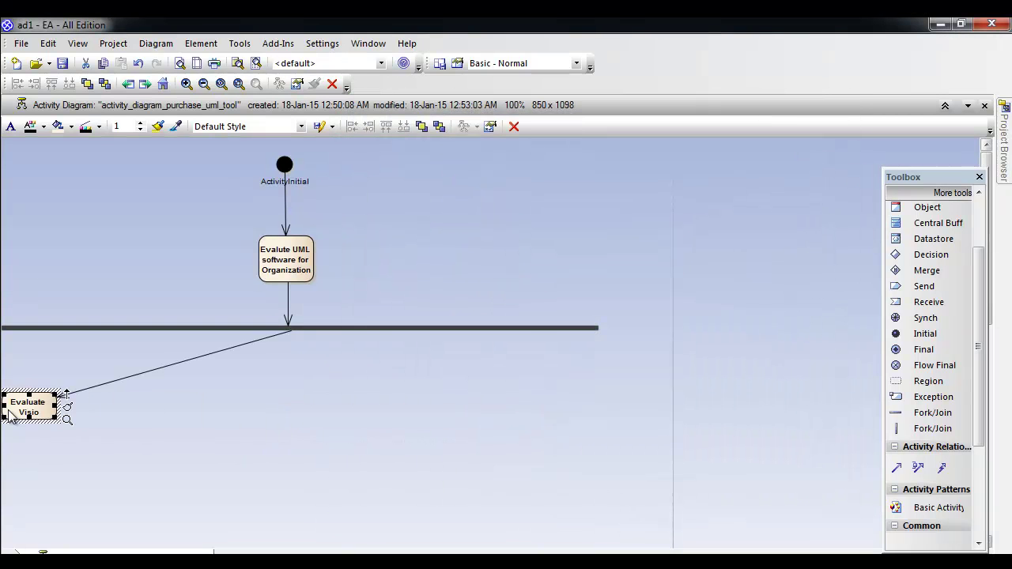
Create a second Normal action below the fork, linked from the fork by a Control Flow.
right_click(582, 329)
click(611, 339)
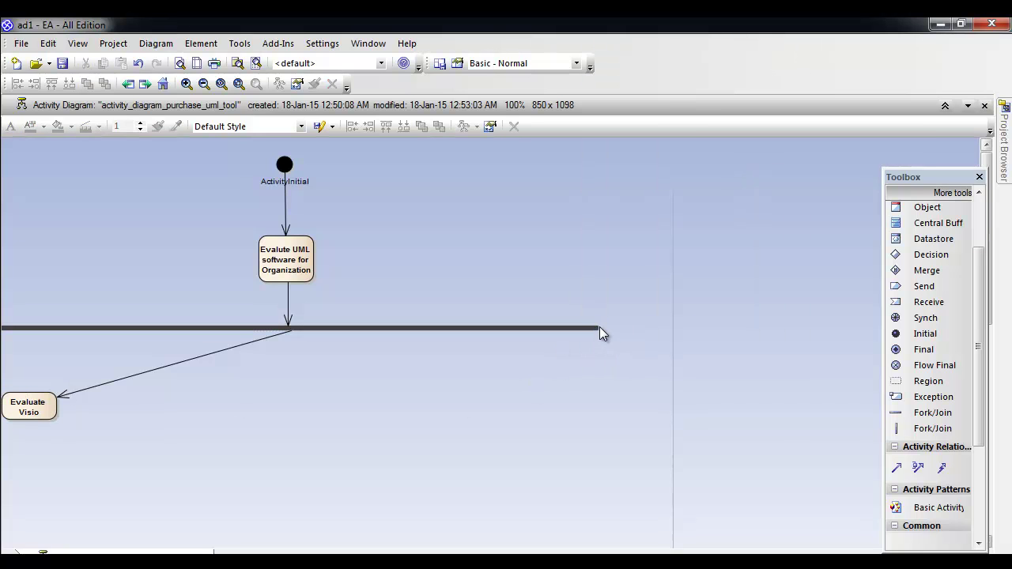
click(596, 328)
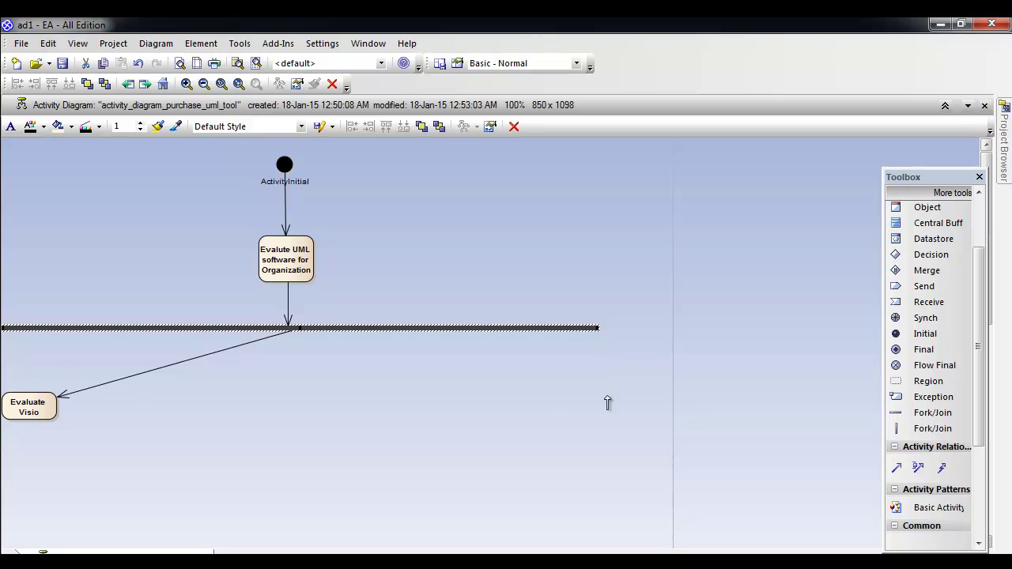
drag(385, 440, 384, 432)
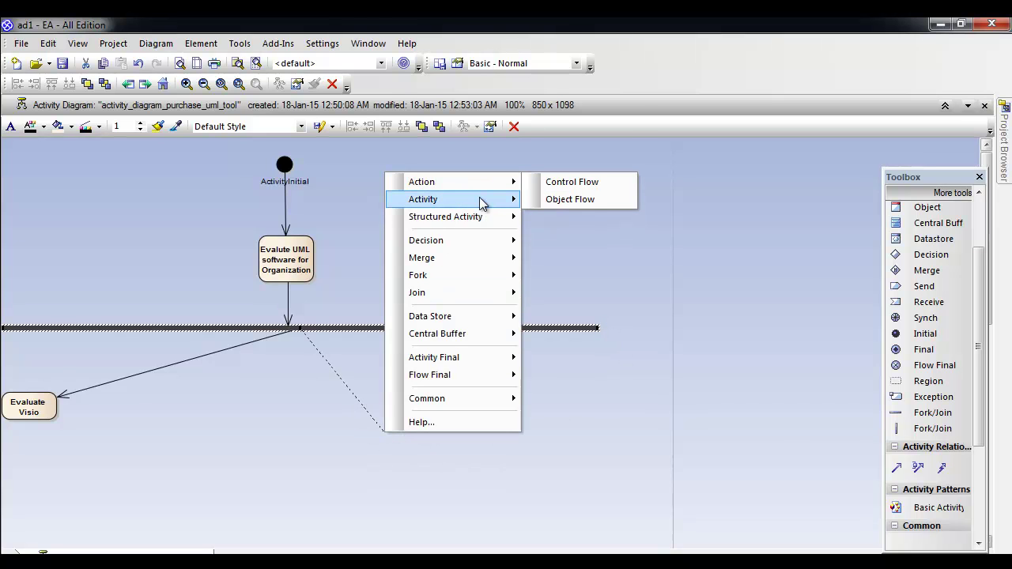
mouse_move(481, 199)
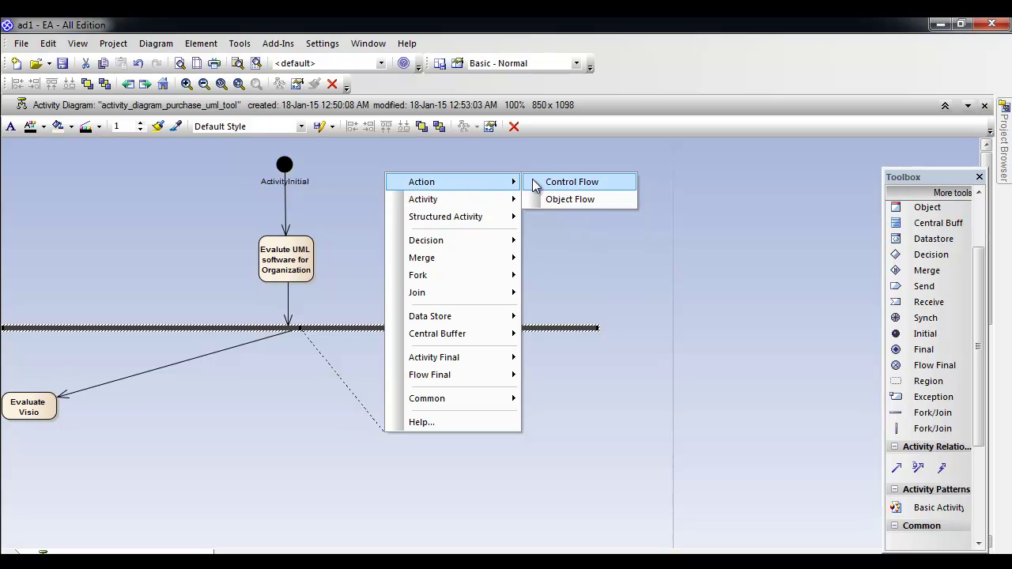
click(534, 186)
click(597, 244)
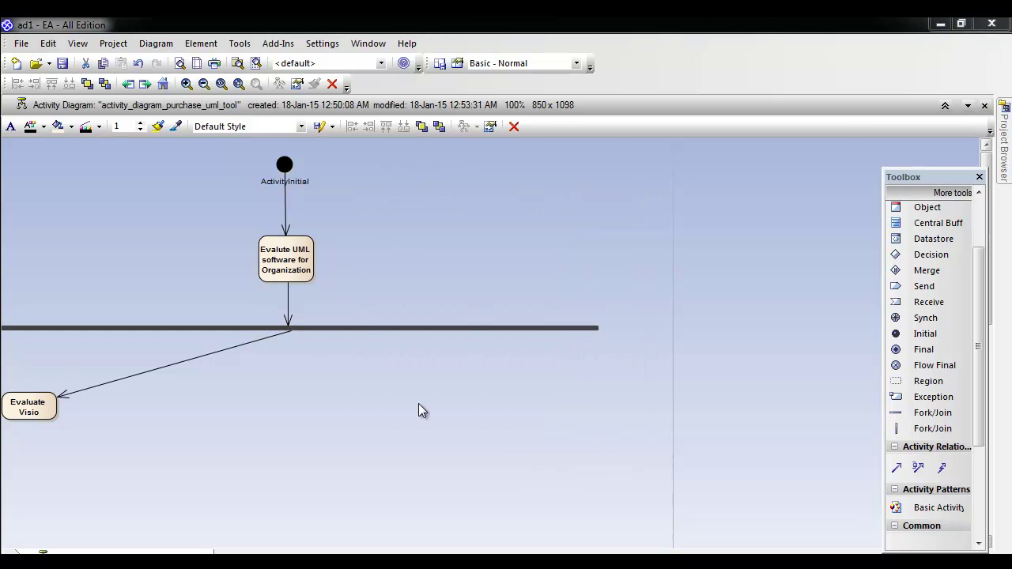
Name the second action "Evaluate Power Designer" and place it beneath the middle of the fork.
text(Evalua)
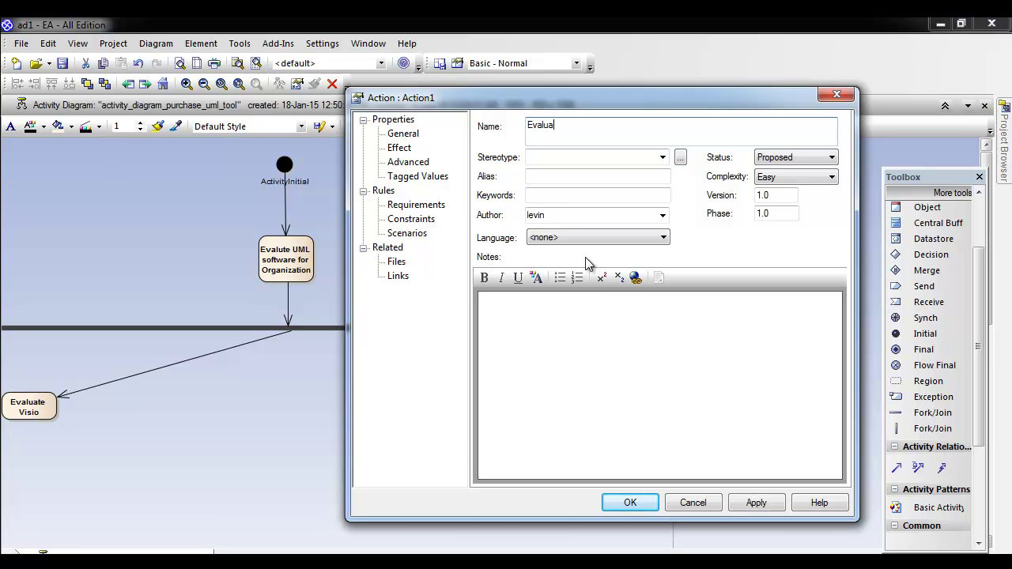
text(te Power Designer)
click(630, 503)
drag(422, 464, 283, 422)
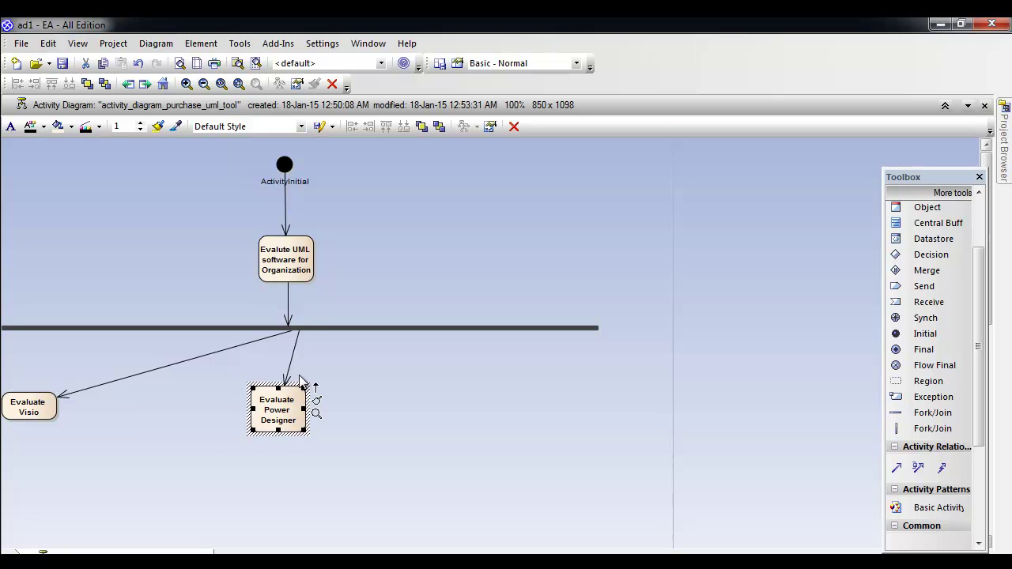
Align the "Evaluate Power Designer" action and its incoming control flow vertically with the flow entering the fork.
click(297, 342)
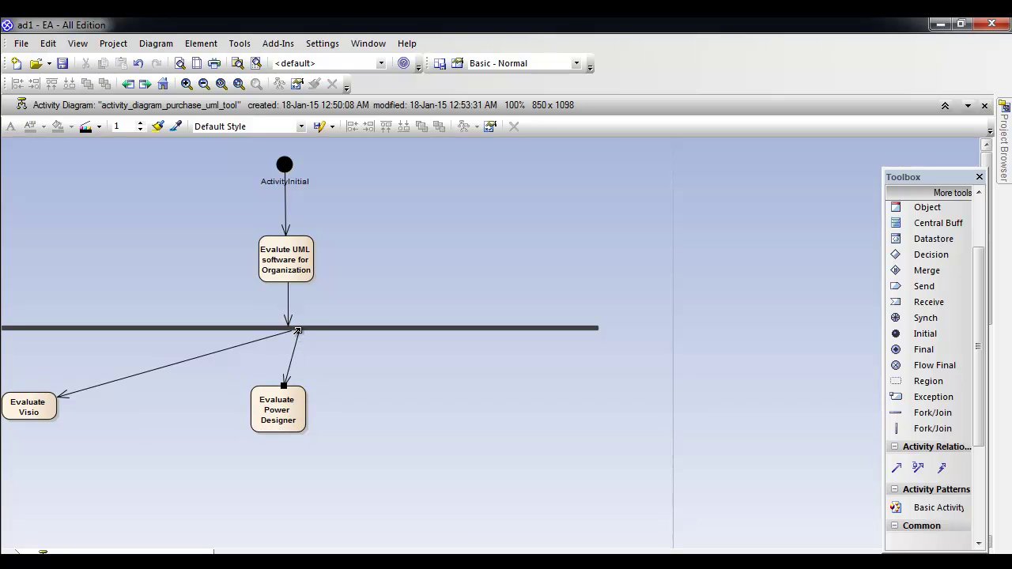
drag(297, 331, 290, 331)
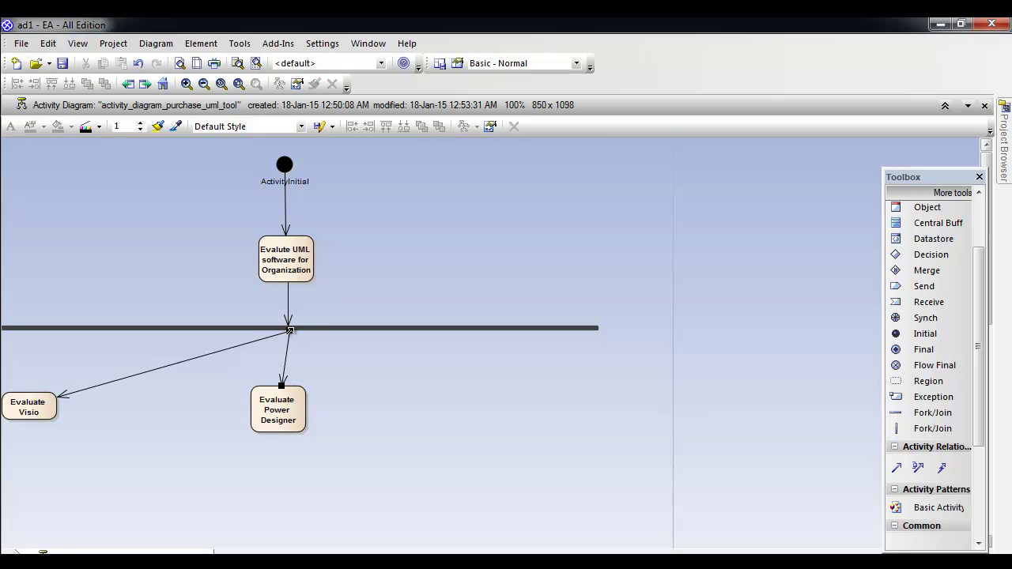
click(275, 424)
drag(275, 420, 276, 428)
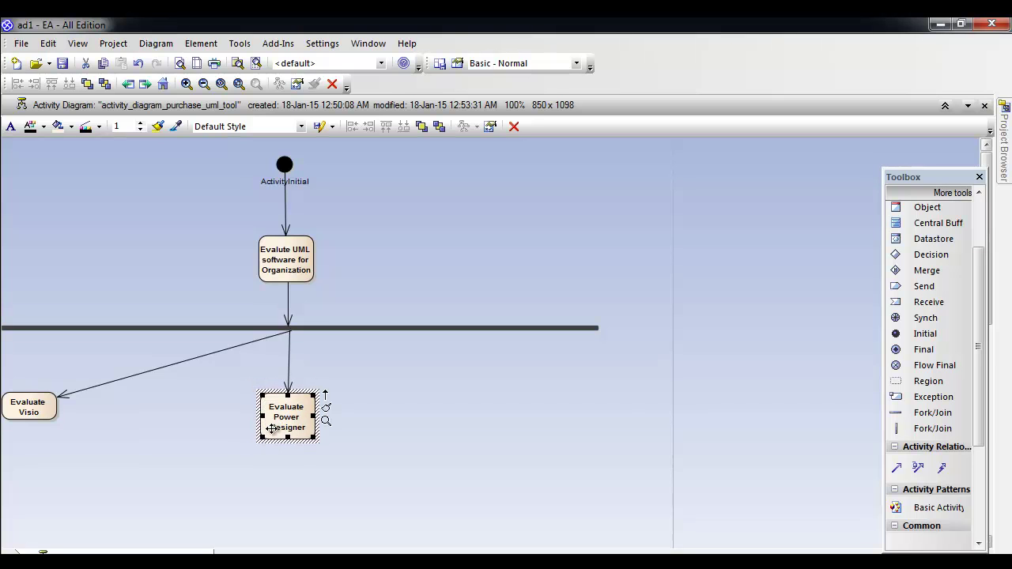
Create a third Normal action beneath the right part of the fork, linked from the fork by a Control Flow.
click(590, 328)
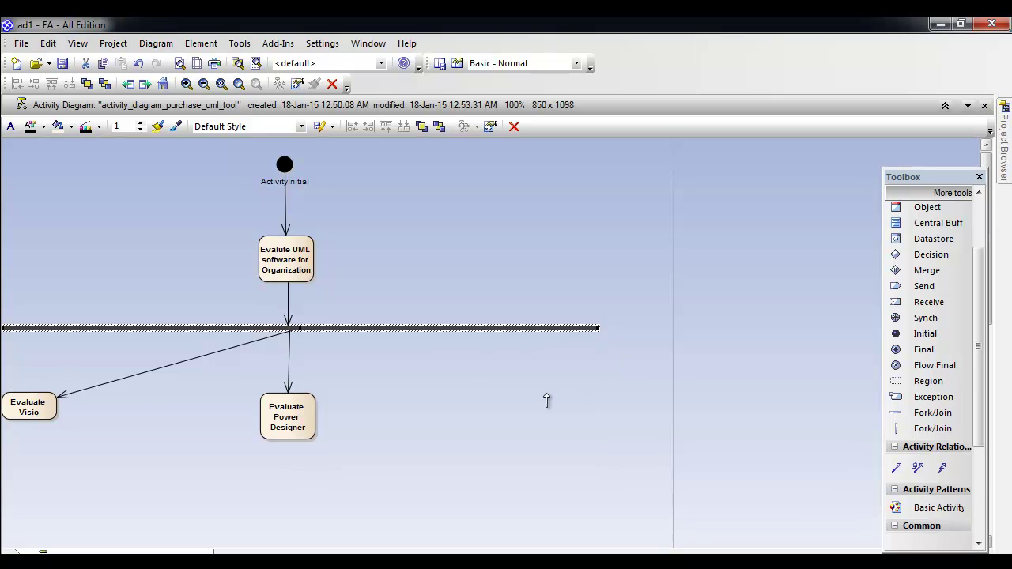
drag(535, 393, 523, 392)
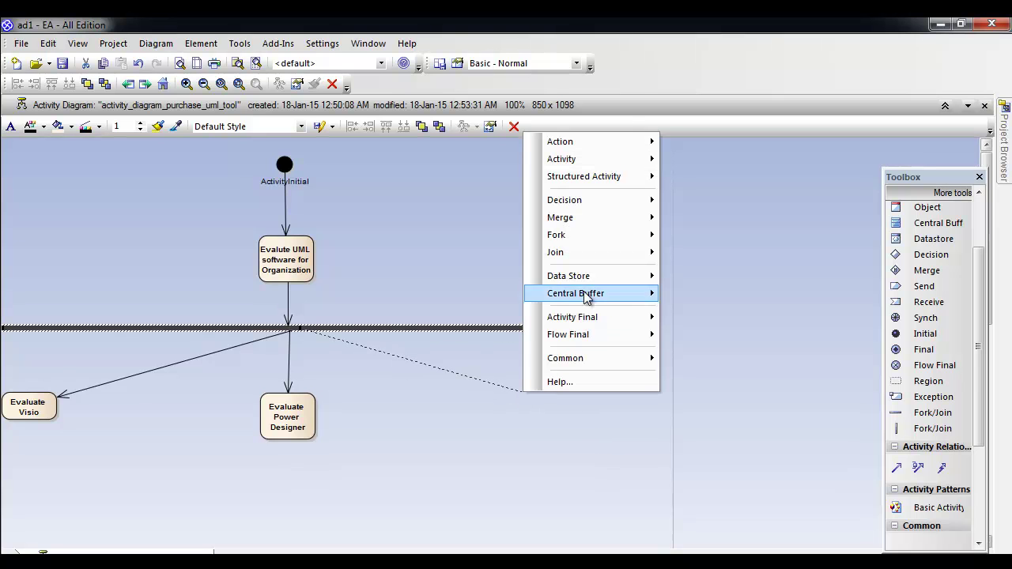
mouse_move(624, 144)
click(698, 140)
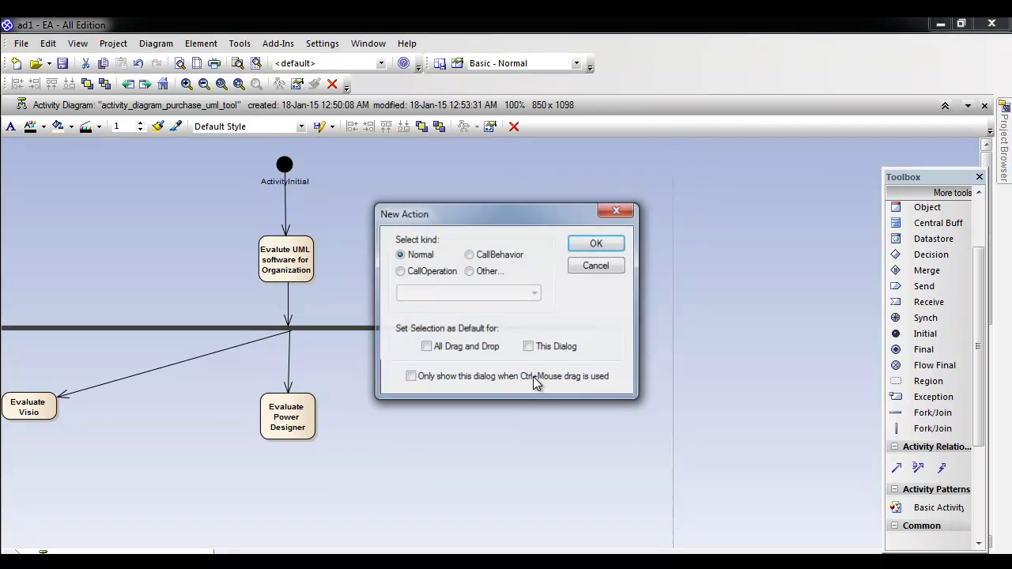
click(597, 245)
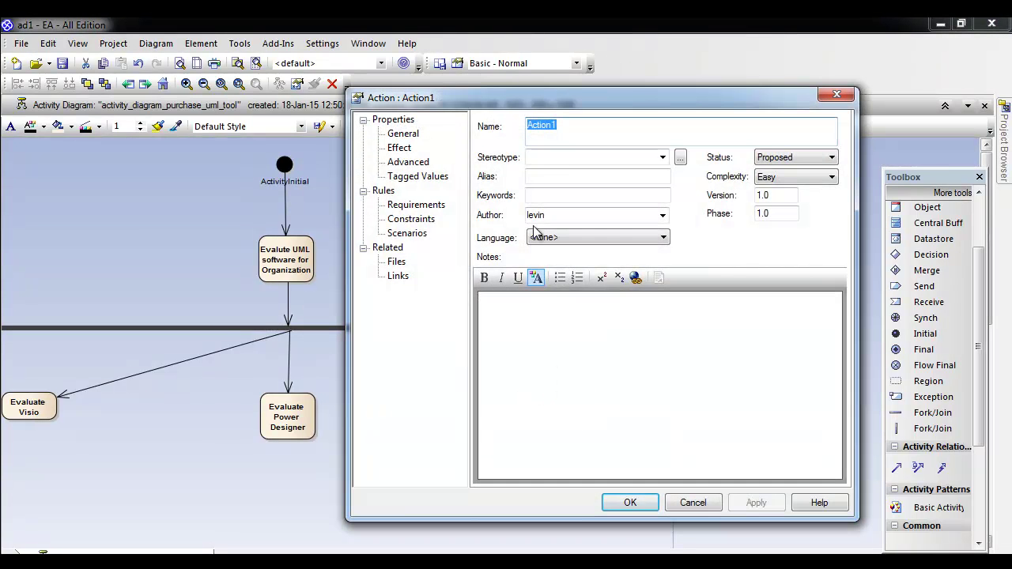
Name the third action "Evaluate Spark Enterprise".
text(Evaluate)
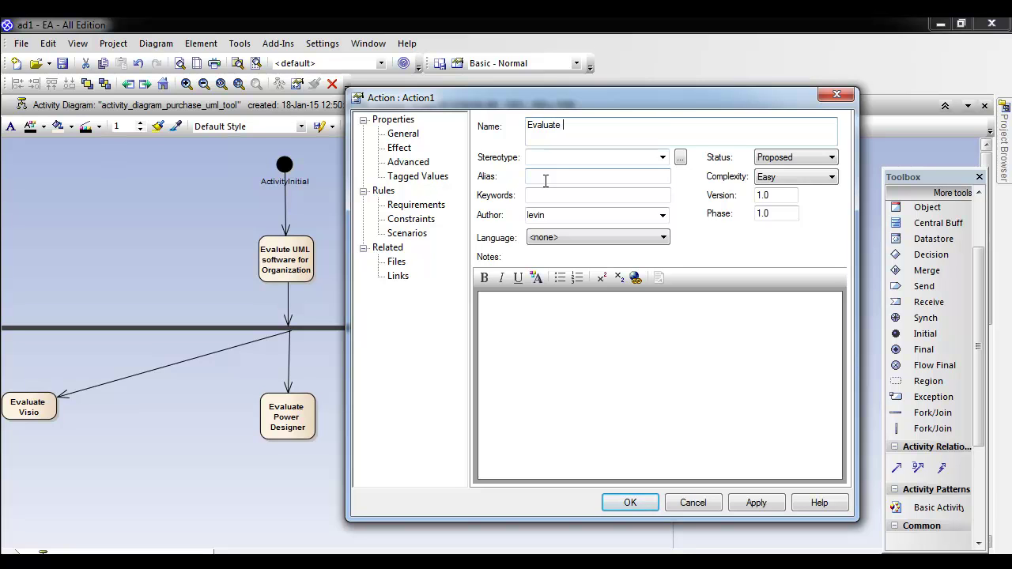
text(Spar)
click(639, 503)
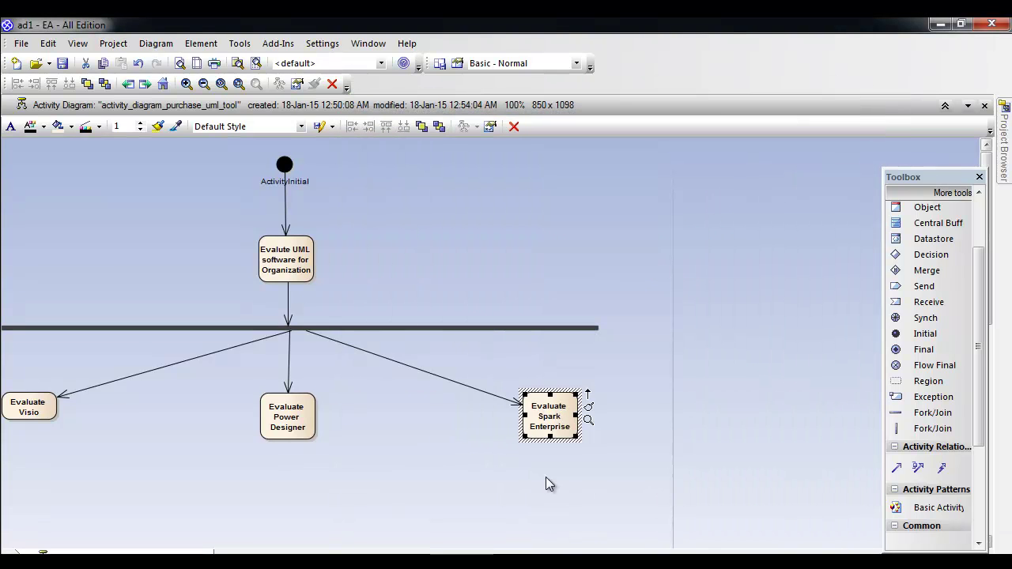
click(524, 476)
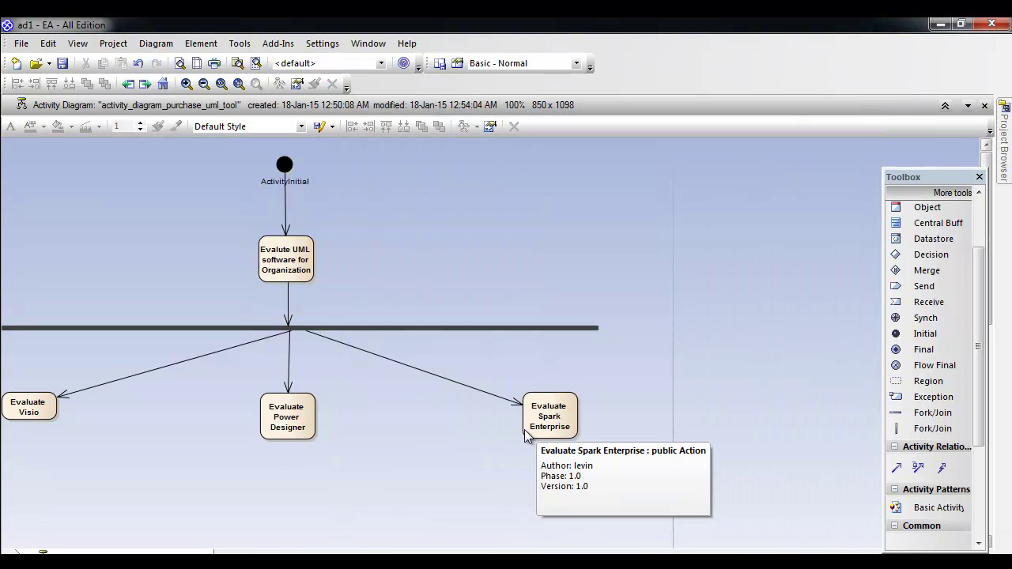
Shift the "Evaluate Visio" action slightly right and down, and make its box taller.
drag(982, 320, 982, 343)
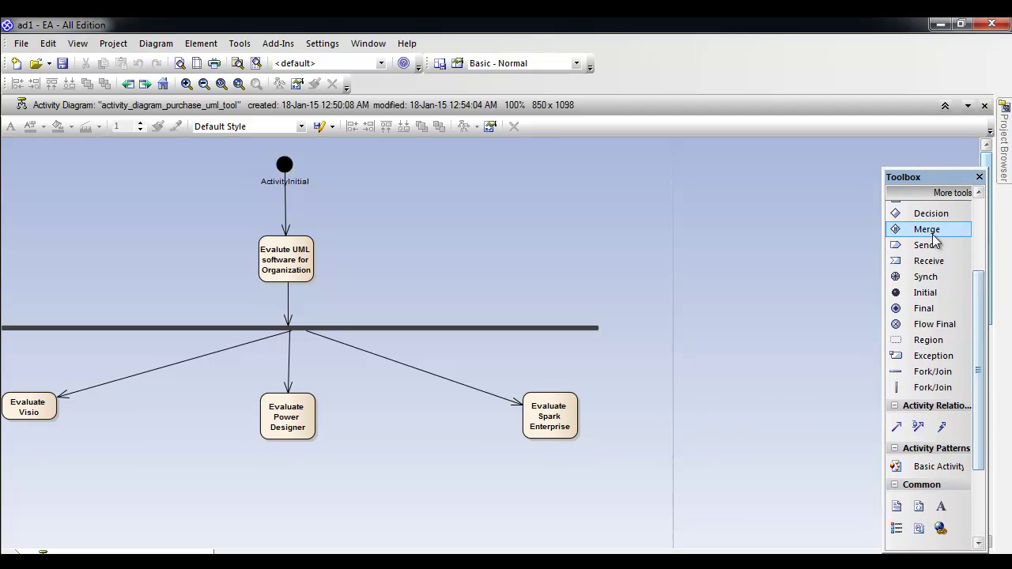
drag(941, 178, 897, 176)
drag(991, 212, 991, 244)
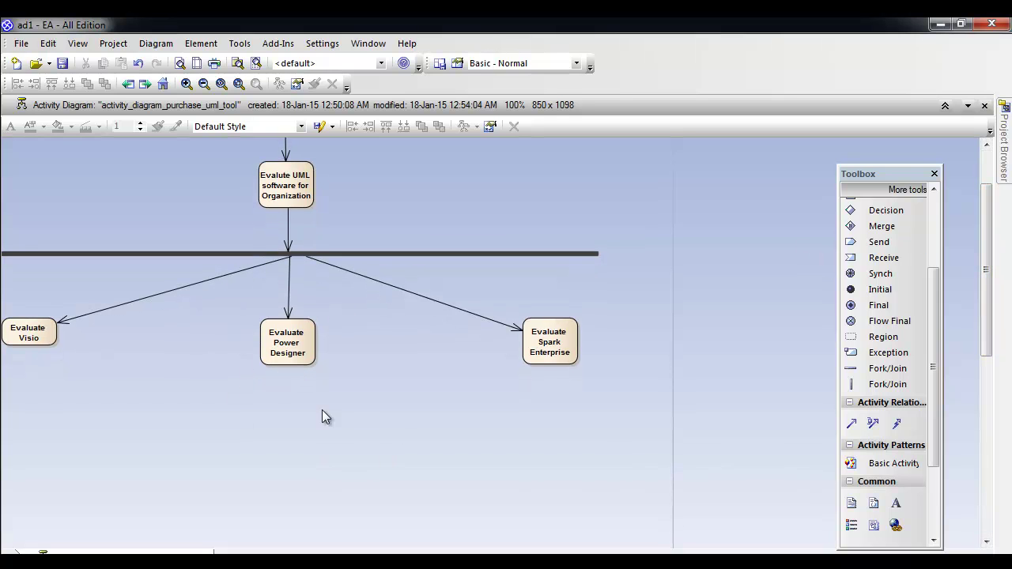
drag(23, 331, 46, 342)
click(66, 362)
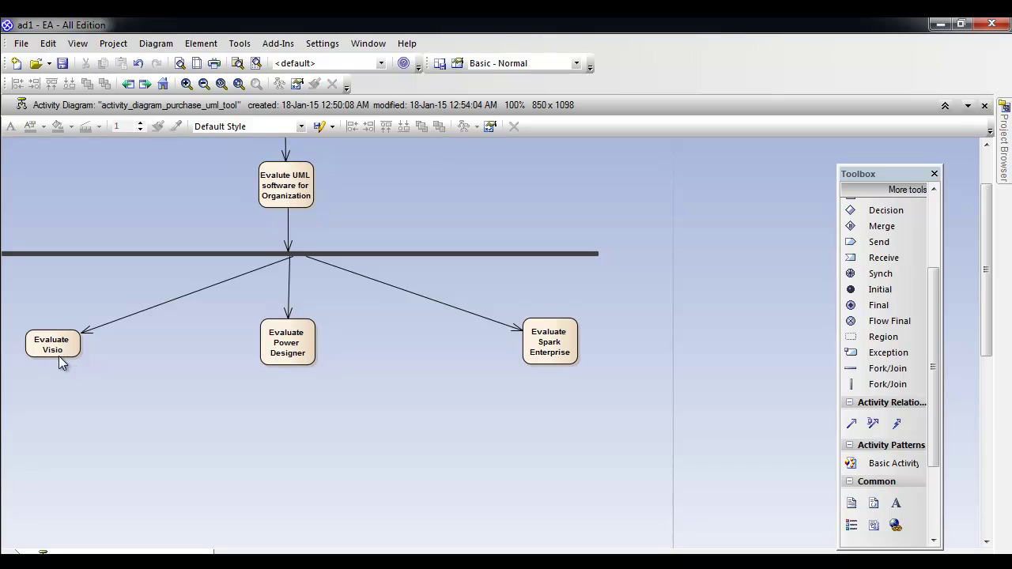
click(57, 349)
drag(53, 355, 53, 365)
click(89, 392)
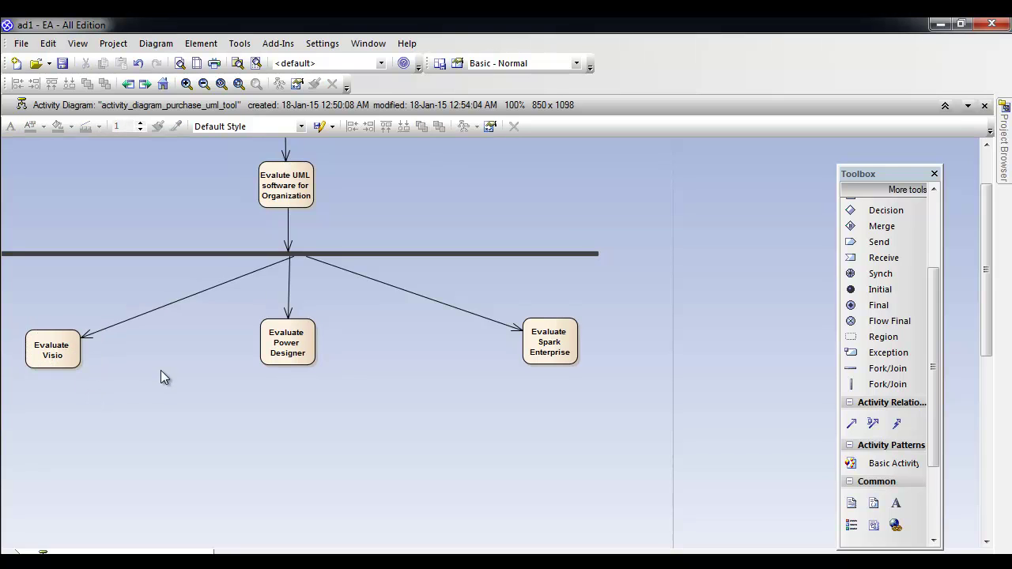
Move the fork ends of the "Evaluate Visio" and "Evaluate Spark Enterprise" control flows to the point where the incoming flow meets the fork.
click(278, 261)
drag(278, 257, 283, 258)
click(310, 258)
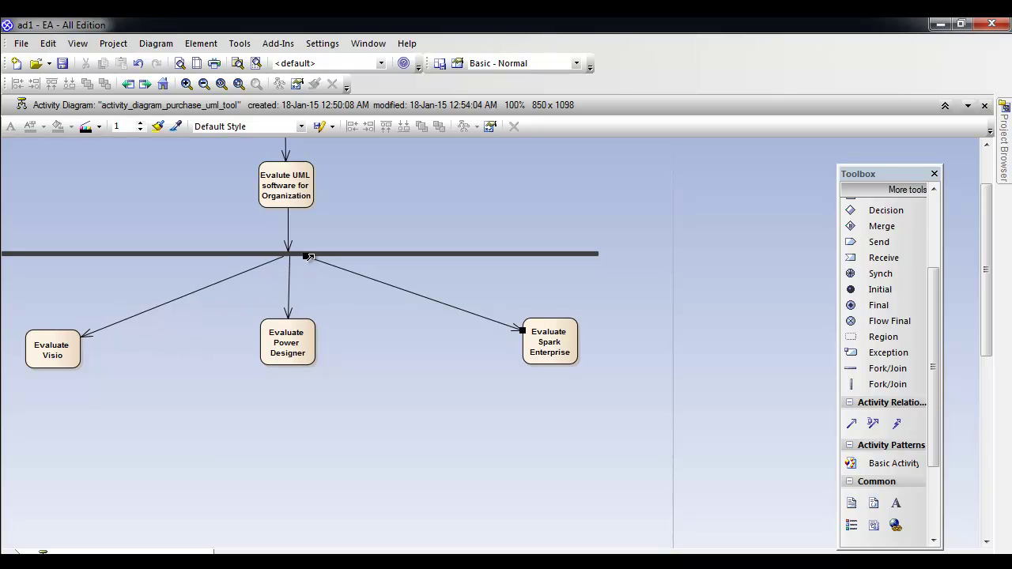
drag(310, 257, 291, 255)
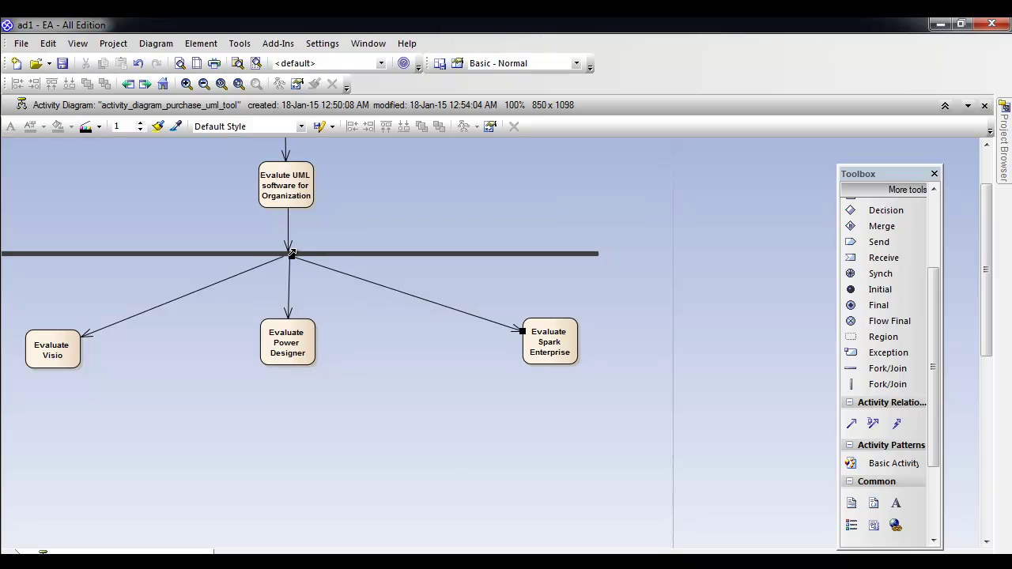
click(276, 393)
Move the "Evaluate Spark Enterprise" action slightly left and down, roughly level with the "Evaluate Visio" action.
drag(543, 331, 538, 338)
click(507, 352)
click(511, 336)
mouse_move(514, 336)
mouse_down()
mouse_move(536, 327)
mouse_move(533, 353)
mouse_move(519, 353)
mouse_up()
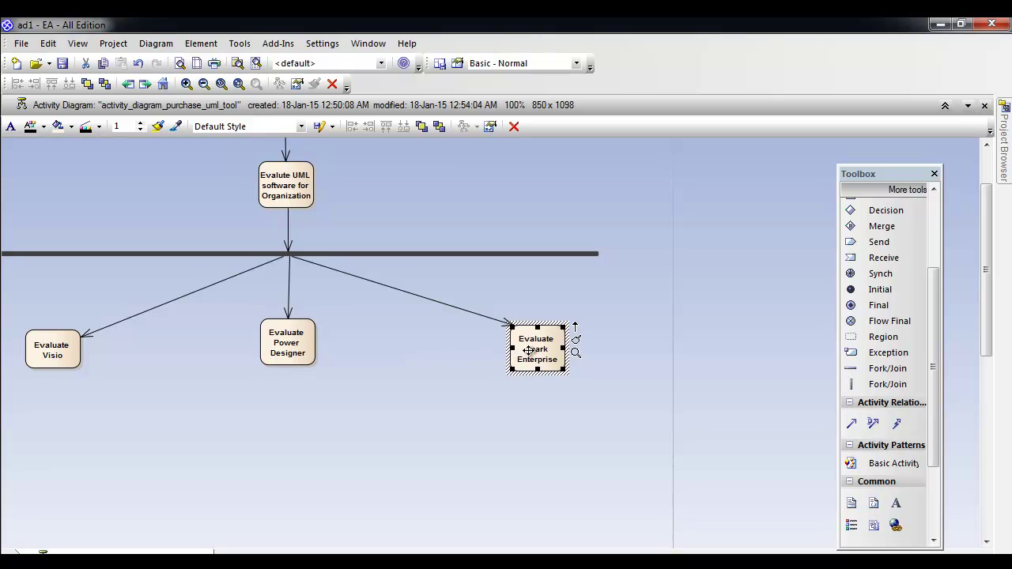
click(426, 434)
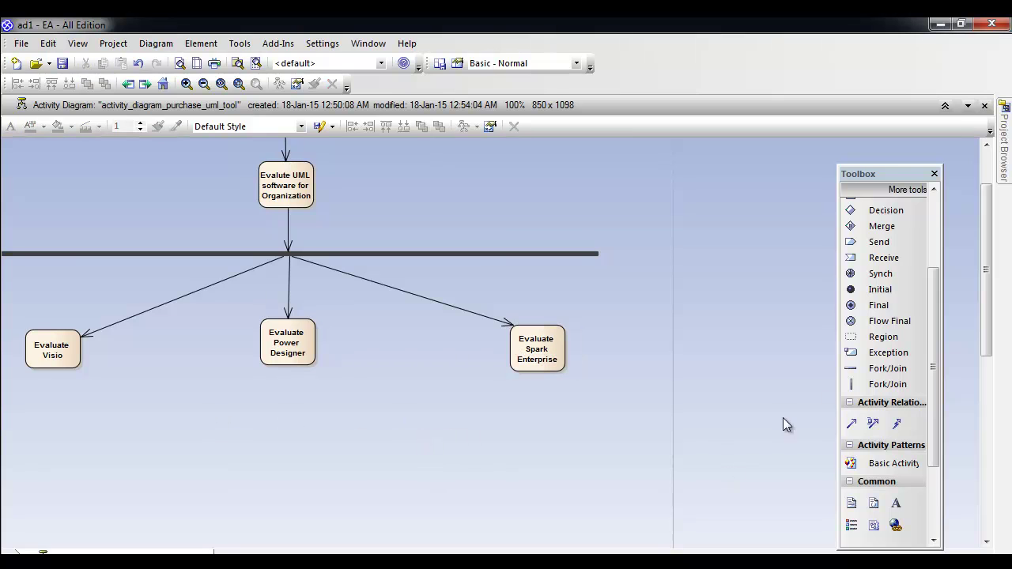
click(28, 345)
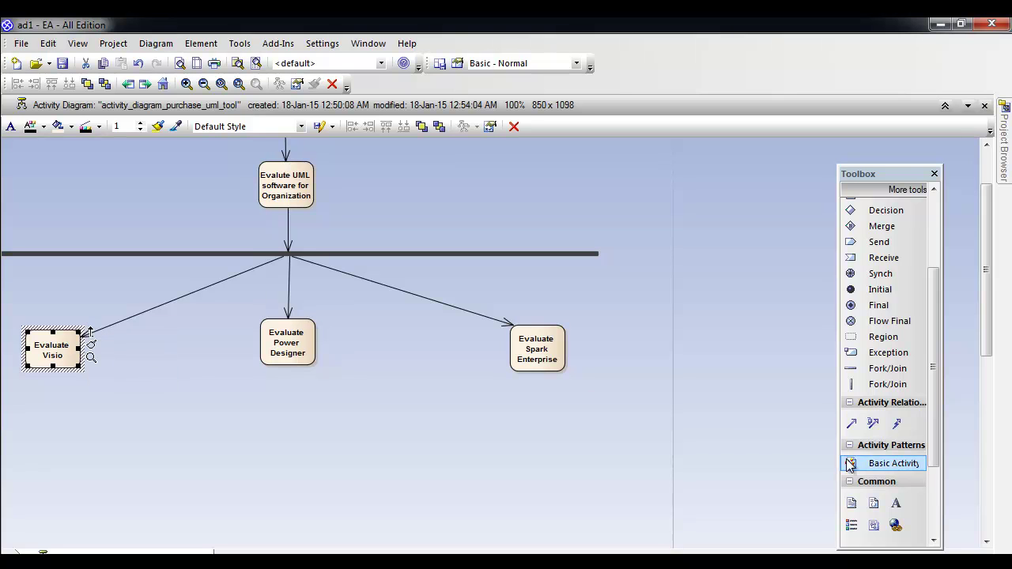
drag(934, 336, 947, 269)
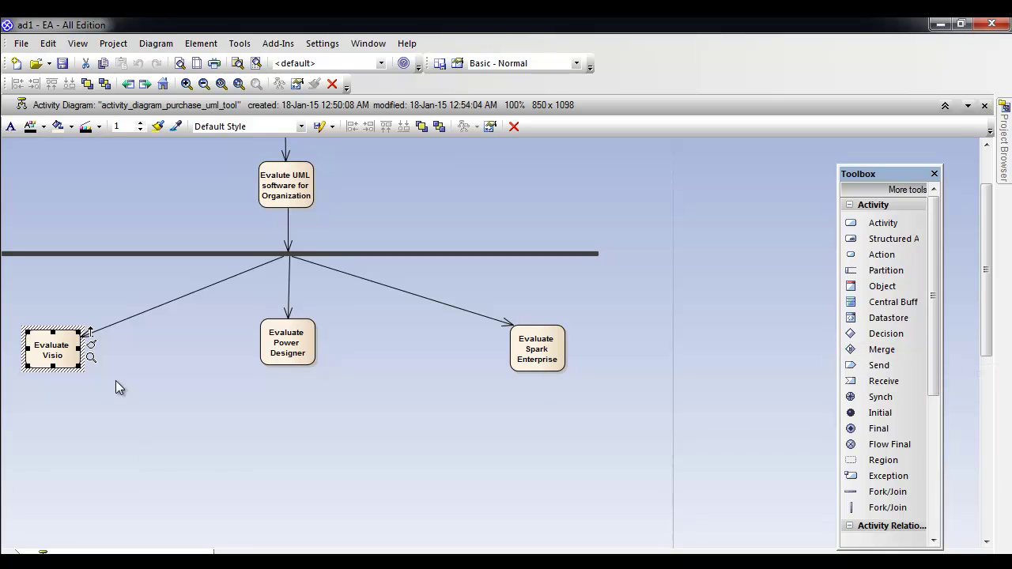
click(21, 344)
click(61, 344)
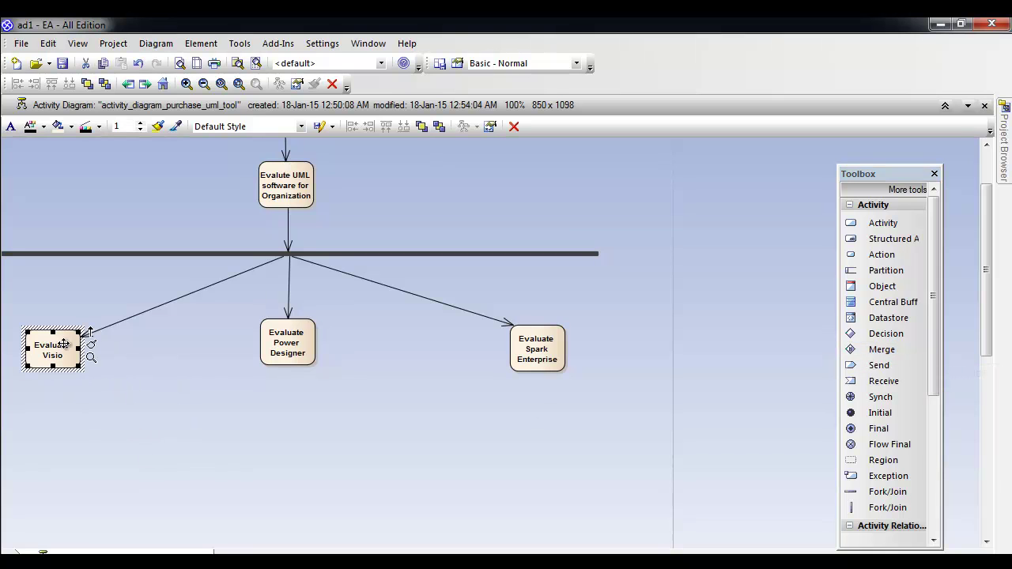
Place an activity final node well below the "Evaluate Power Designer" action, keeping its default name.
drag(988, 253, 986, 330)
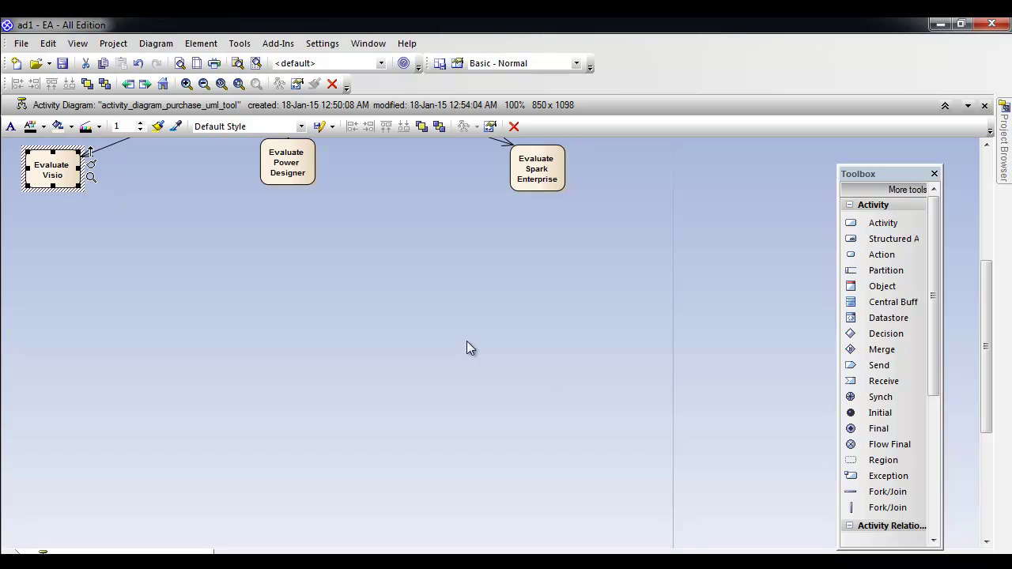
click(878, 429)
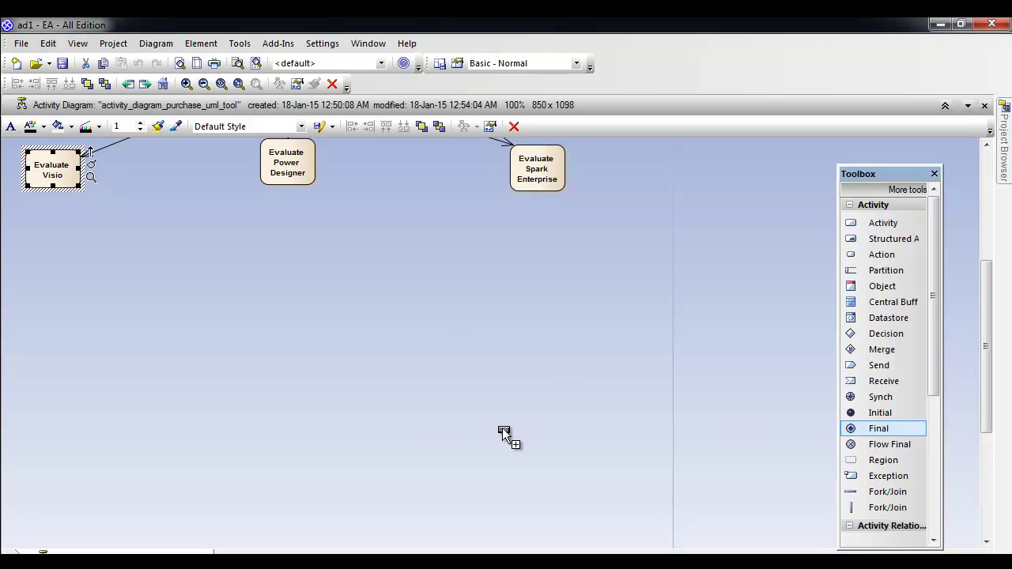
click(296, 534)
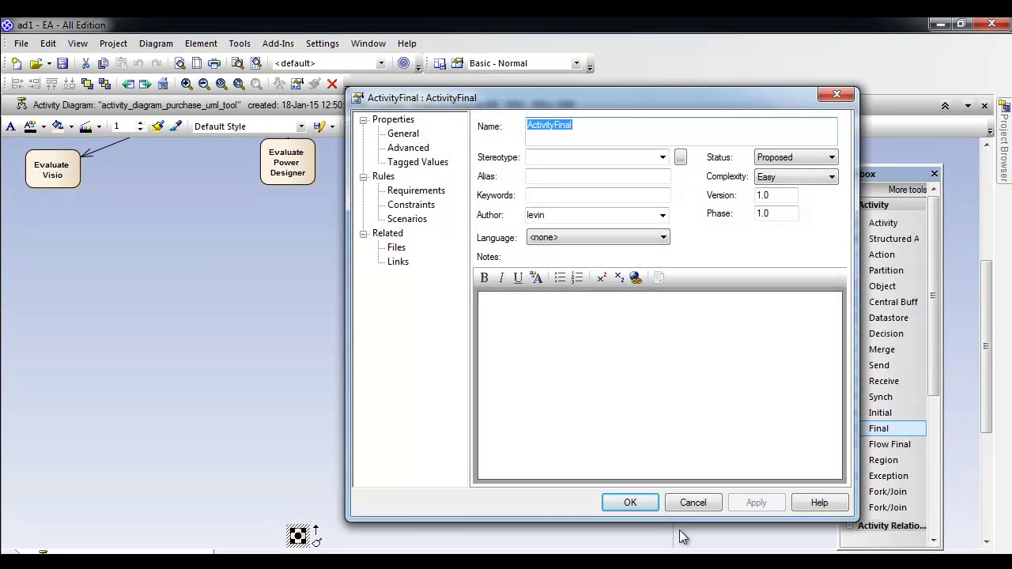
click(629, 506)
Connect the "Evaluate Visio" action to the activity final node with a control flow.
drag(985, 385, 994, 343)
click(383, 389)
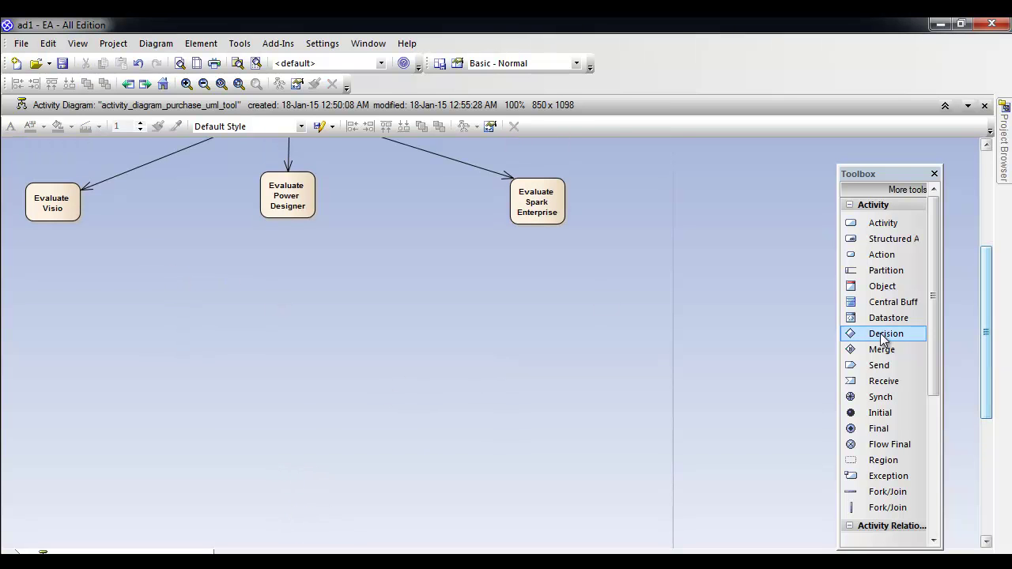
click(35, 200)
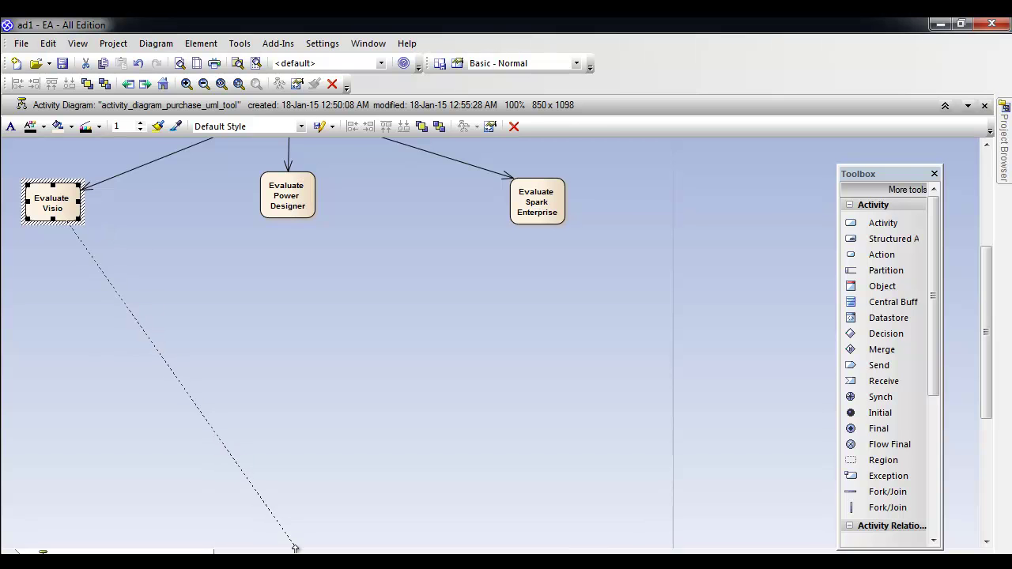
scroll(295, 548, down, 5)
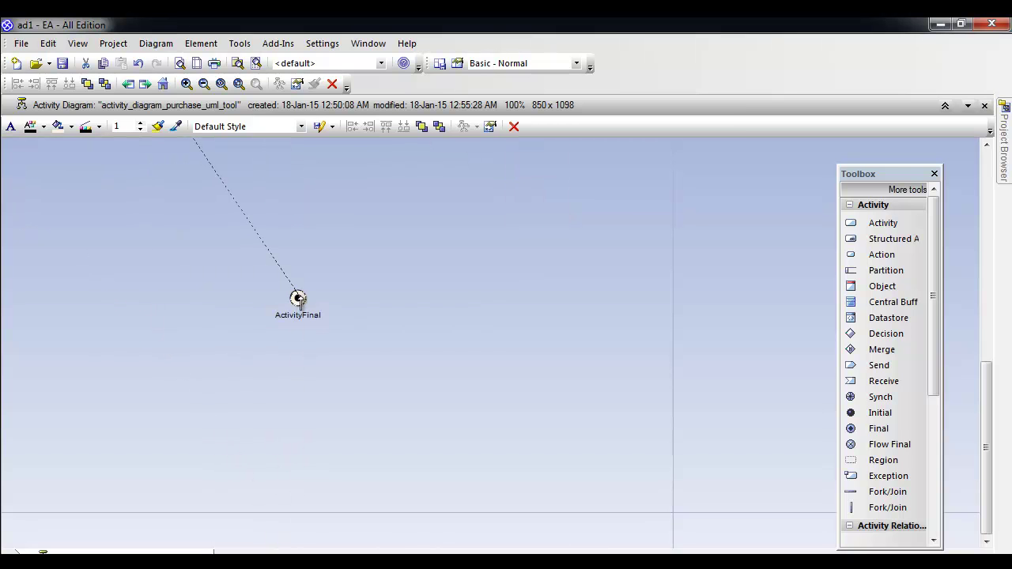
drag(297, 298, 297, 299)
click(326, 307)
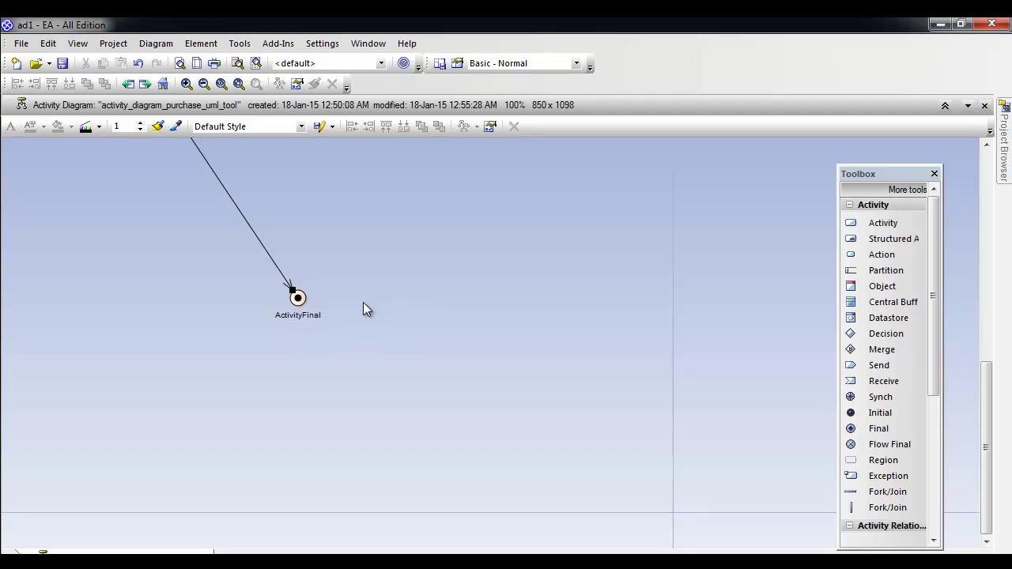
Connect the "Evaluate Power Designer" action to the activity final node with a control flow.
drag(995, 420, 995, 308)
click(285, 204)
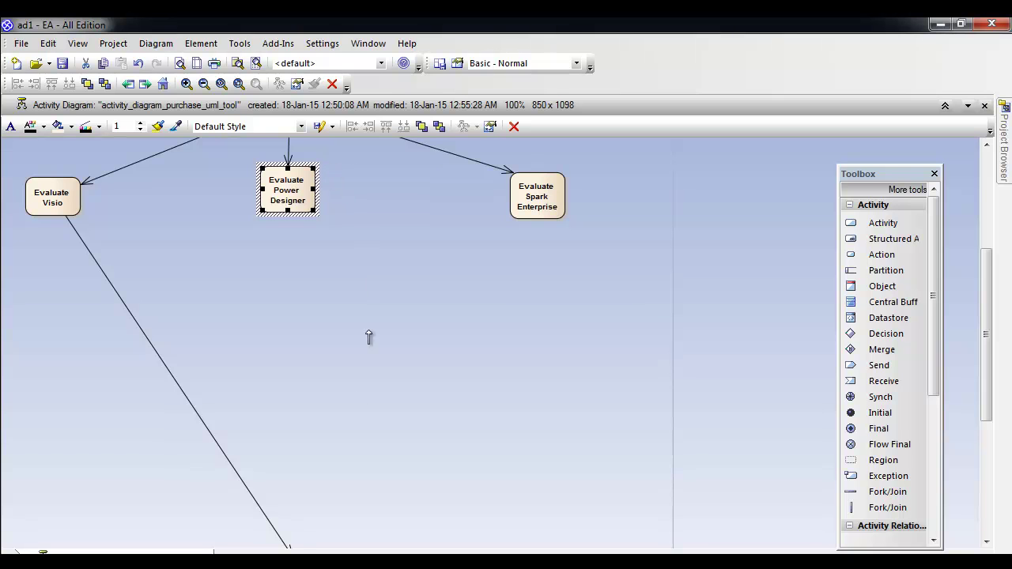
drag(295, 546, 297, 399)
click(322, 397)
Connect the "Evaluate Spark Enterprise" action to the activity final node with a control flow.
drag(988, 411, 988, 334)
click(527, 226)
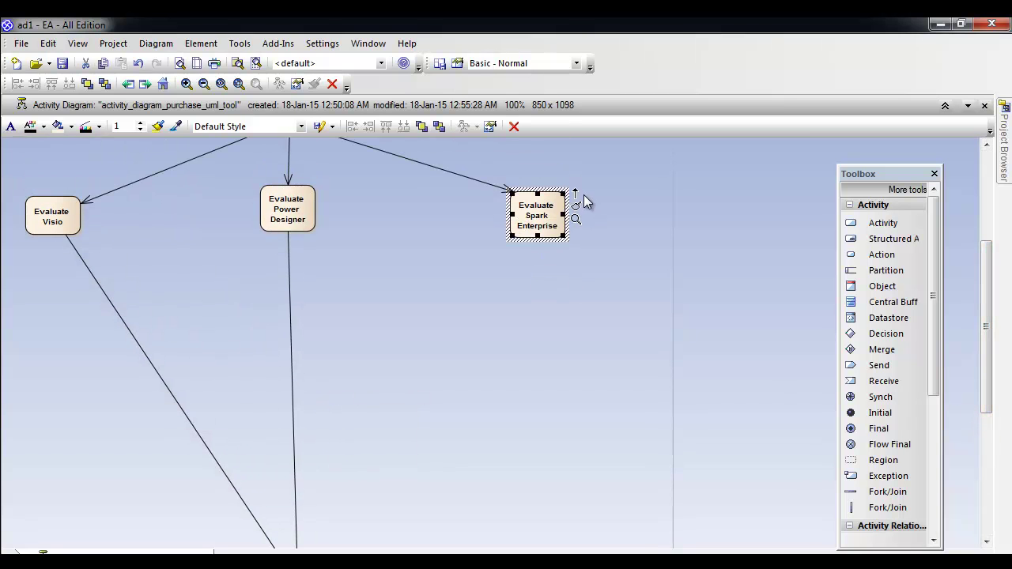
scroll(331, 526, down, 6)
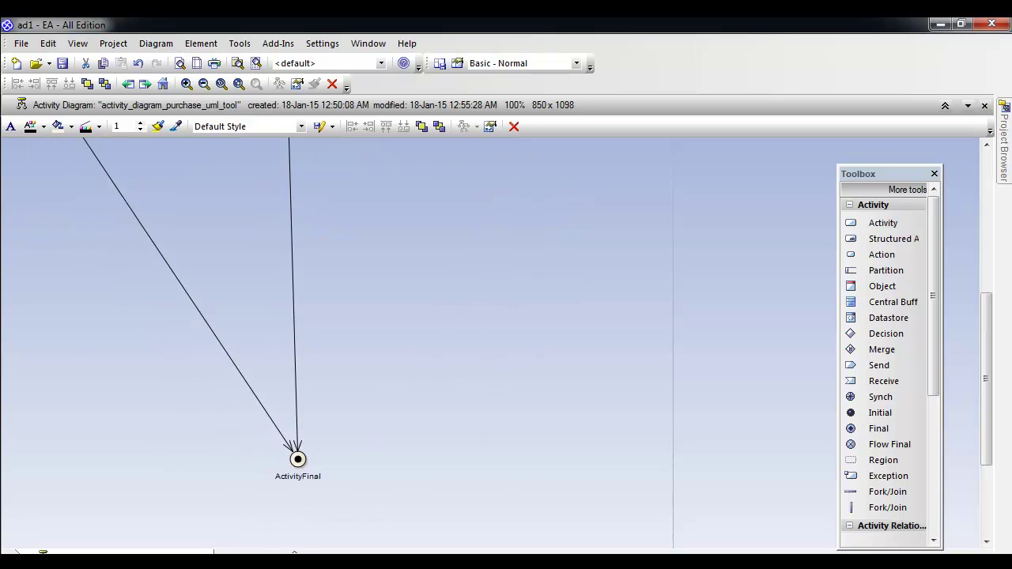
drag(316, 314, 302, 297)
click(463, 341)
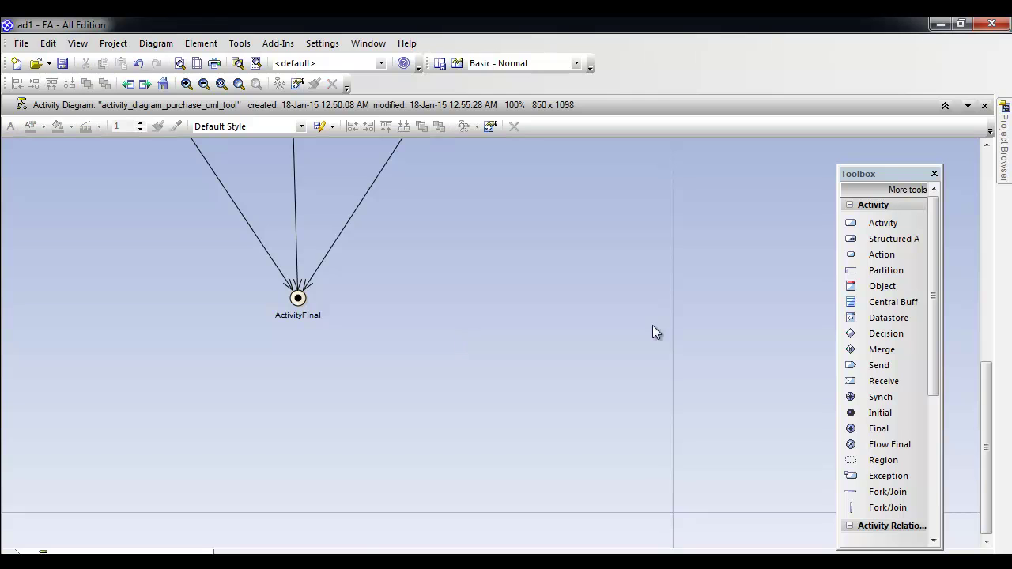
drag(987, 431, 998, 268)
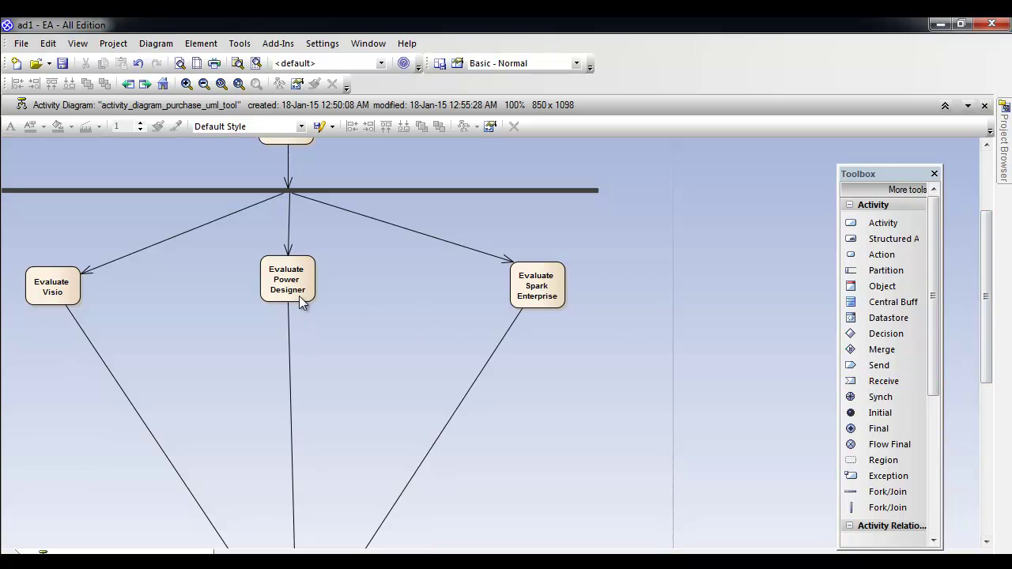
mouse_move(289, 287)
mouse_move(989, 333)
mouse_down()
mouse_move(990, 392)
mouse_move(997, 349)
mouse_up()
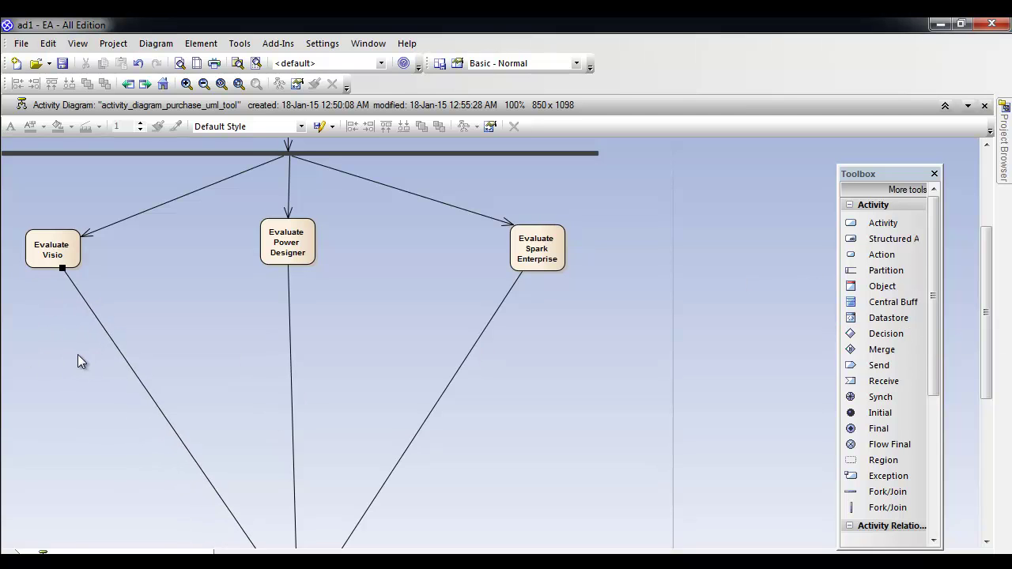
mouse_move(66, 264)
mouse_down()
mouse_move(70, 310)
mouse_move(62, 266)
mouse_move(79, 282)
mouse_move(64, 289)
mouse_move(62, 361)
mouse_up()
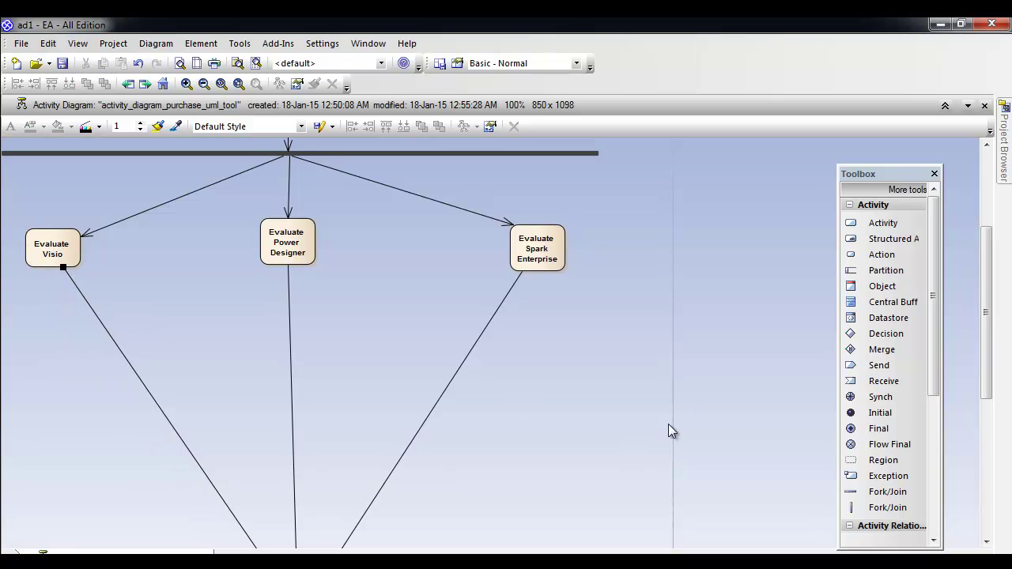
Add an unnamed decision just below the "Evaluate Visio" action, linked from that action by a control flow.
click(63, 245)
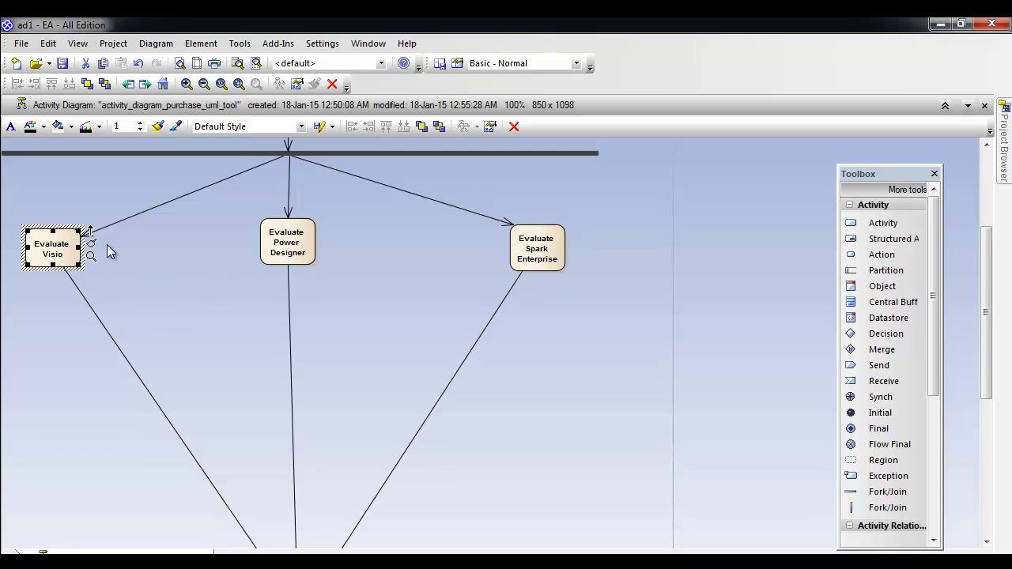
drag(92, 231, 57, 324)
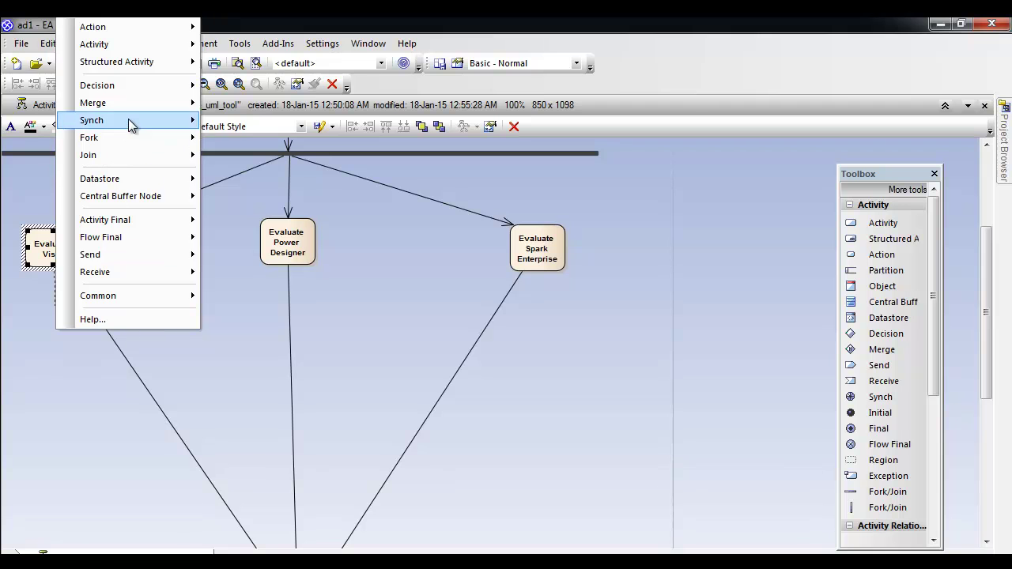
mouse_move(133, 113)
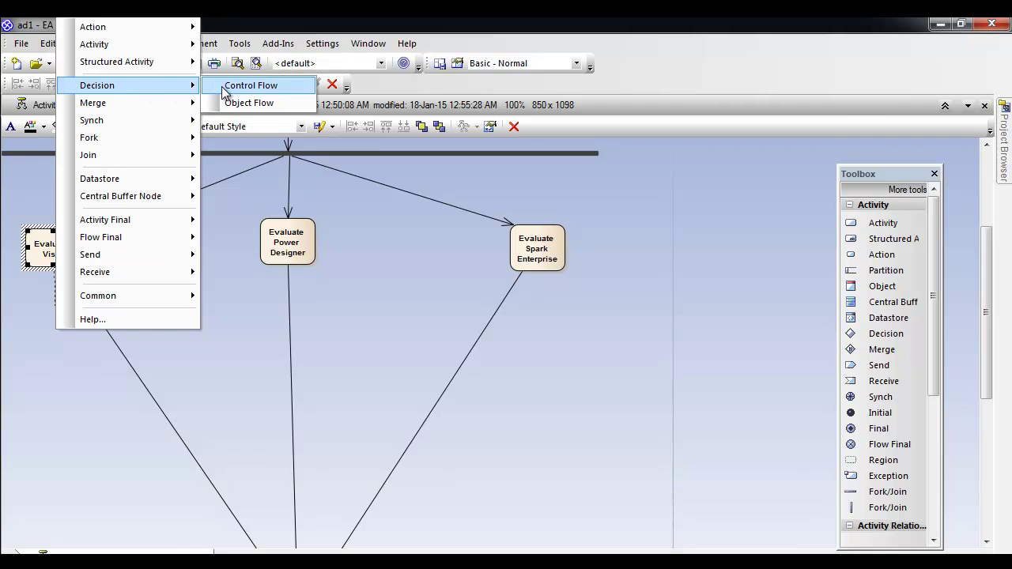
click(229, 87)
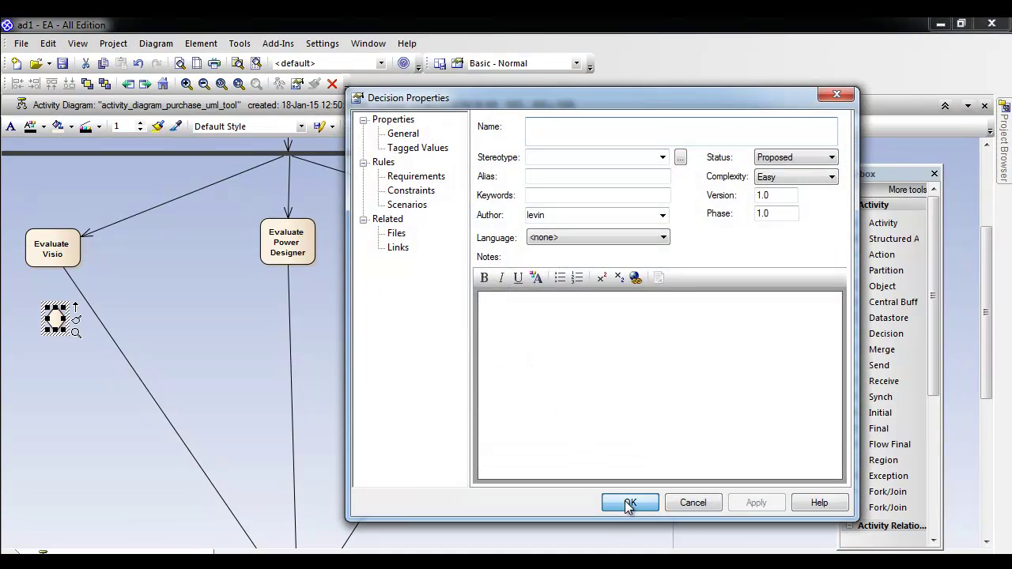
click(631, 500)
Reattach the start of the flow from "Evaluate Visio" to the activity final node to the bottom corner of the new decision.
click(77, 299)
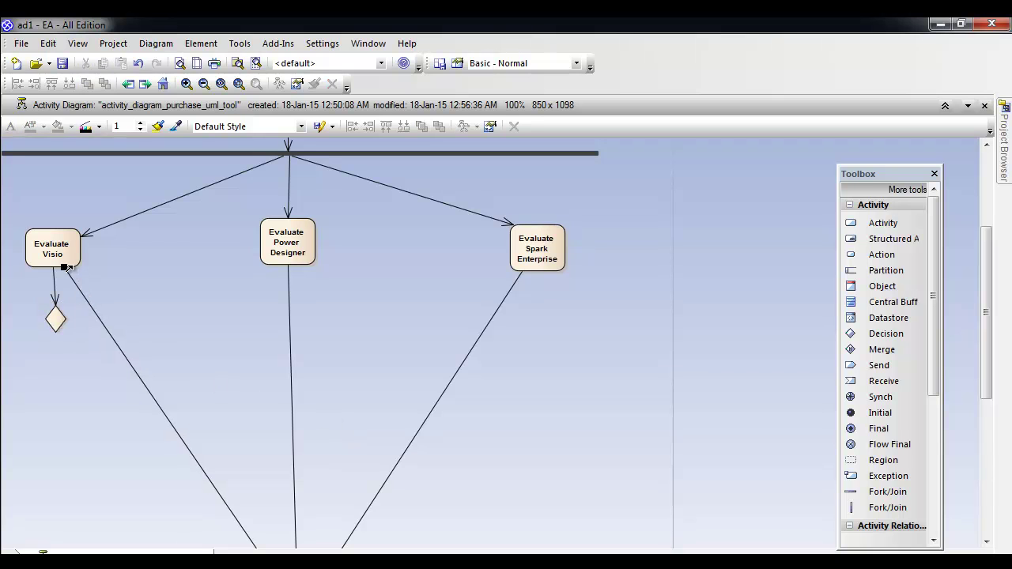
drag(65, 268, 57, 330)
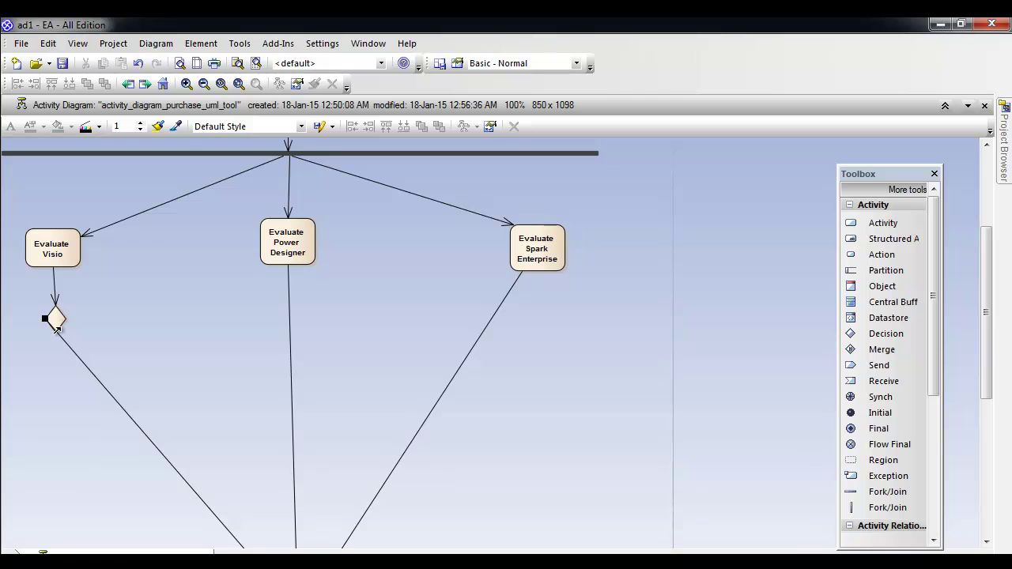
click(102, 346)
Add an unnamed decision below and slightly right of the "Evaluate Power Designer" action, linked from it by a control flow.
right_click(308, 245)
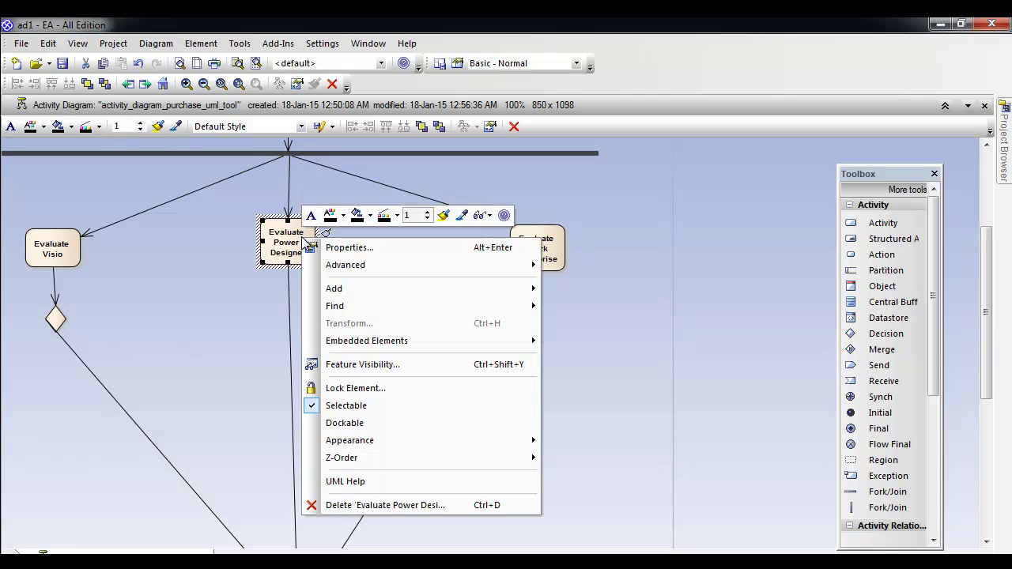
mouse_move(357, 290)
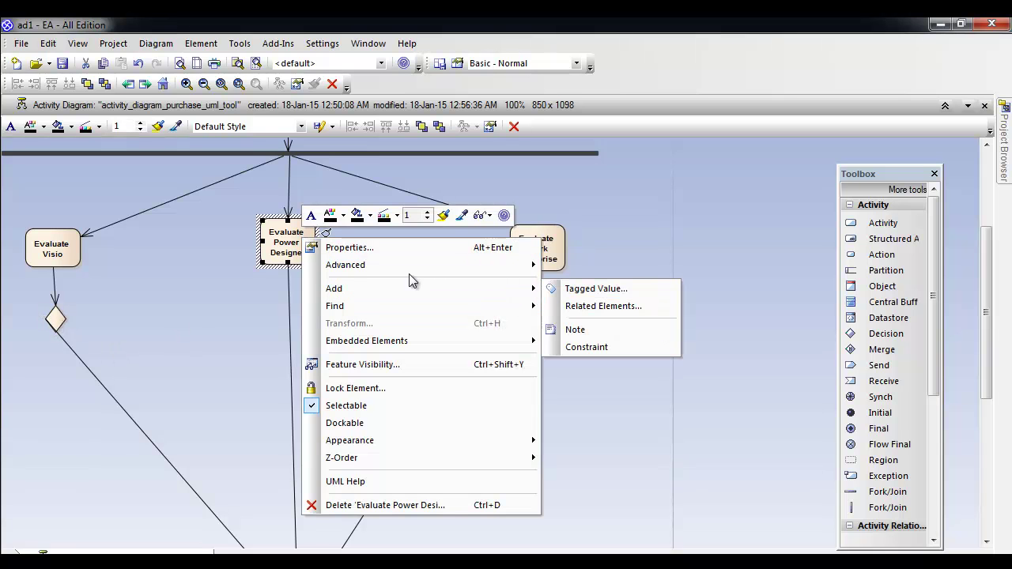
click(287, 238)
drag(324, 222, 334, 305)
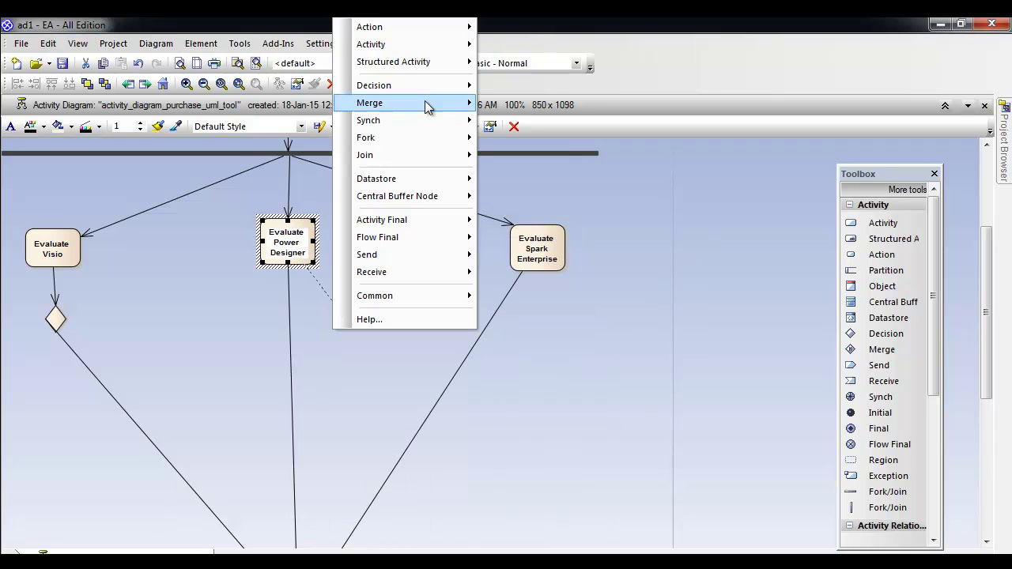
mouse_move(395, 89)
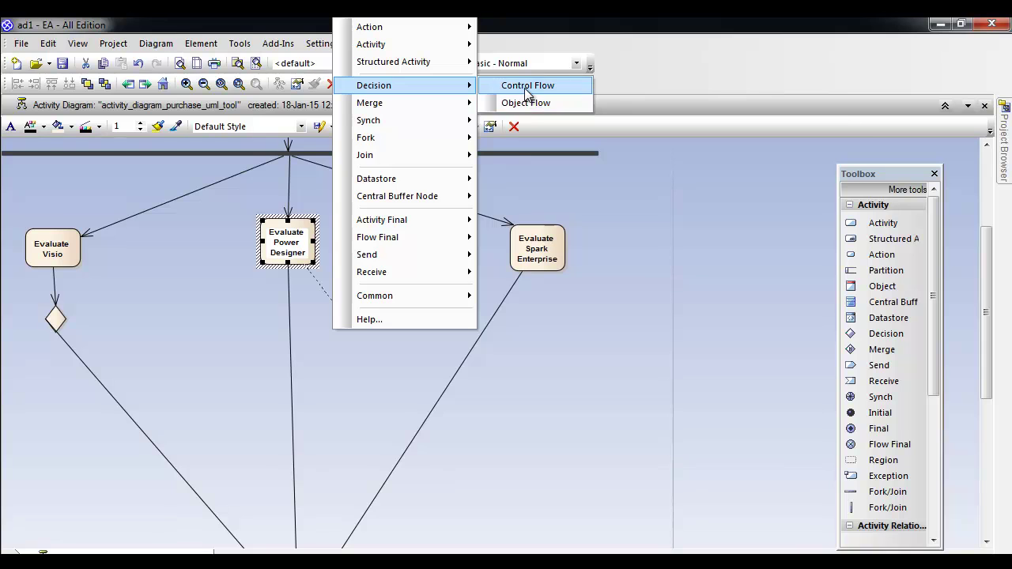
click(525, 87)
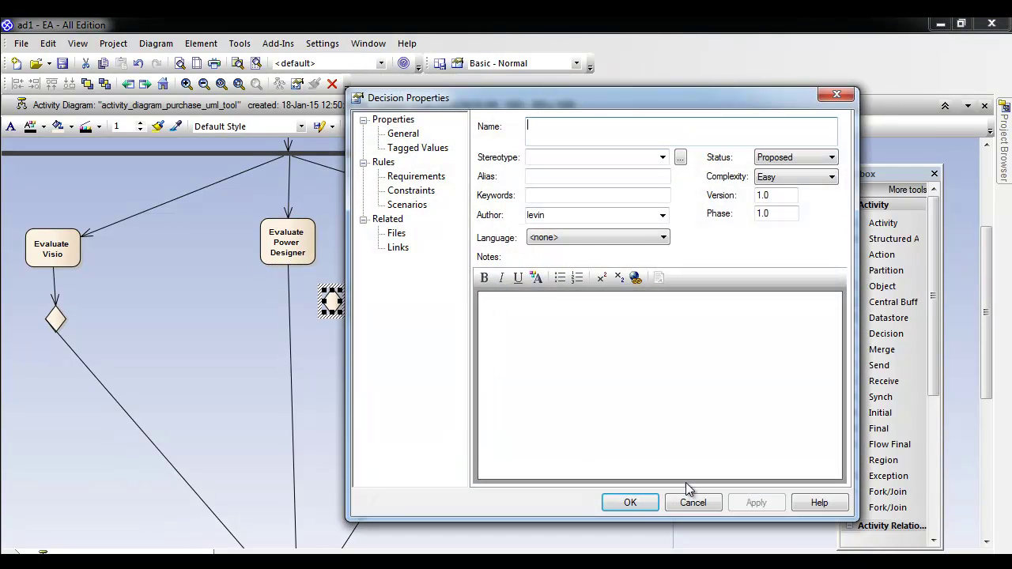
click(632, 502)
Add an unnamed decision below and right of the "Evaluate Spark Enterprise" action, linked from it by a control flow.
click(553, 251)
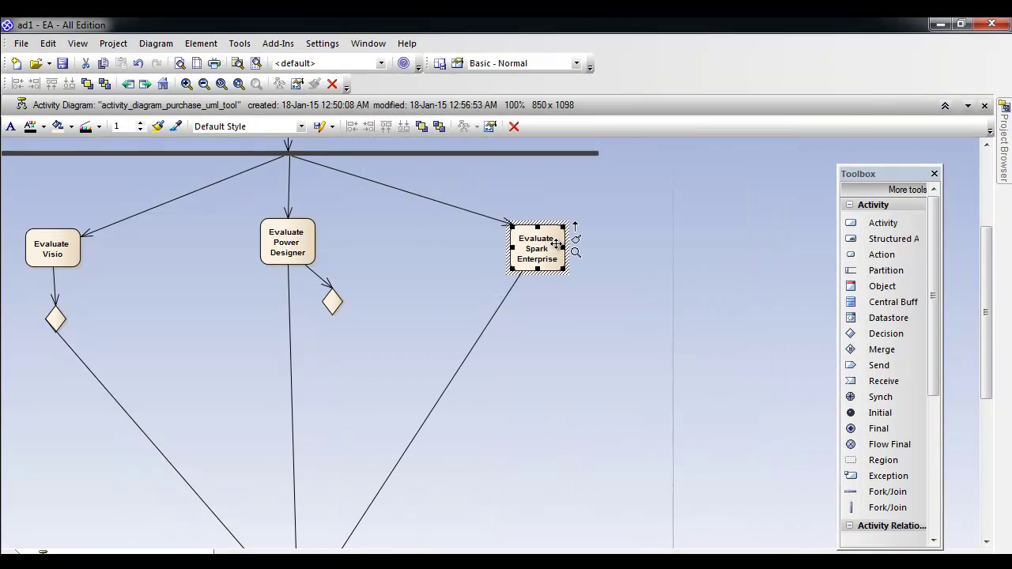
drag(576, 228, 604, 310)
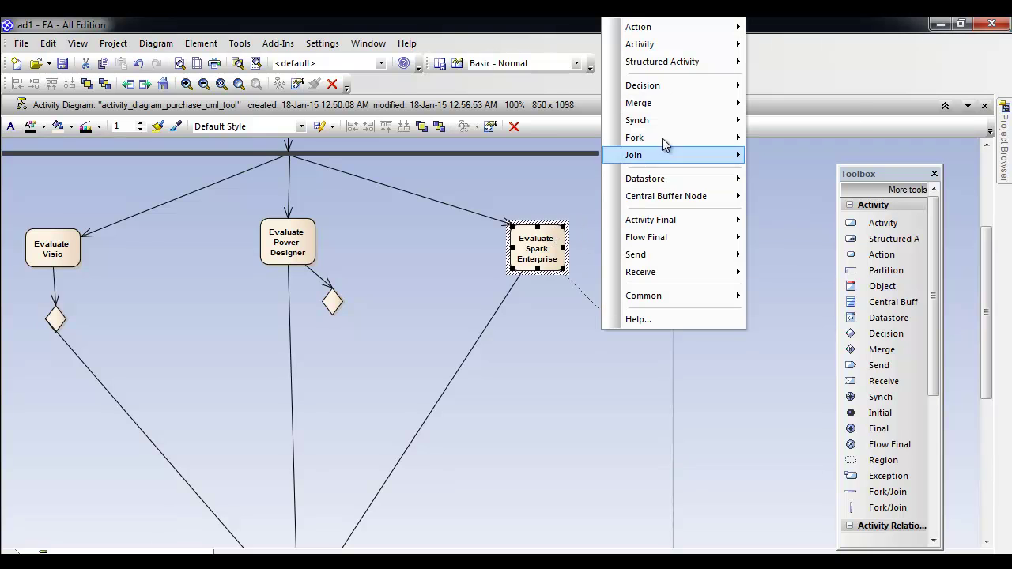
mouse_move(670, 82)
click(765, 87)
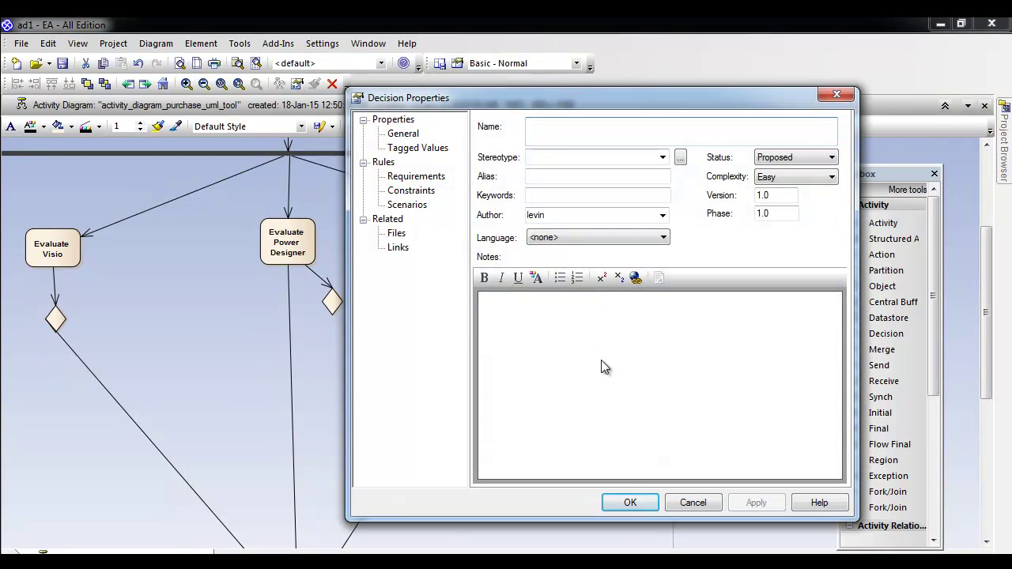
click(629, 504)
Reattach the start of the Spark Enterprise final flow to its decision's bottom corner, and move the incoming flow's arrowhead to the top corner.
drag(515, 277, 599, 321)
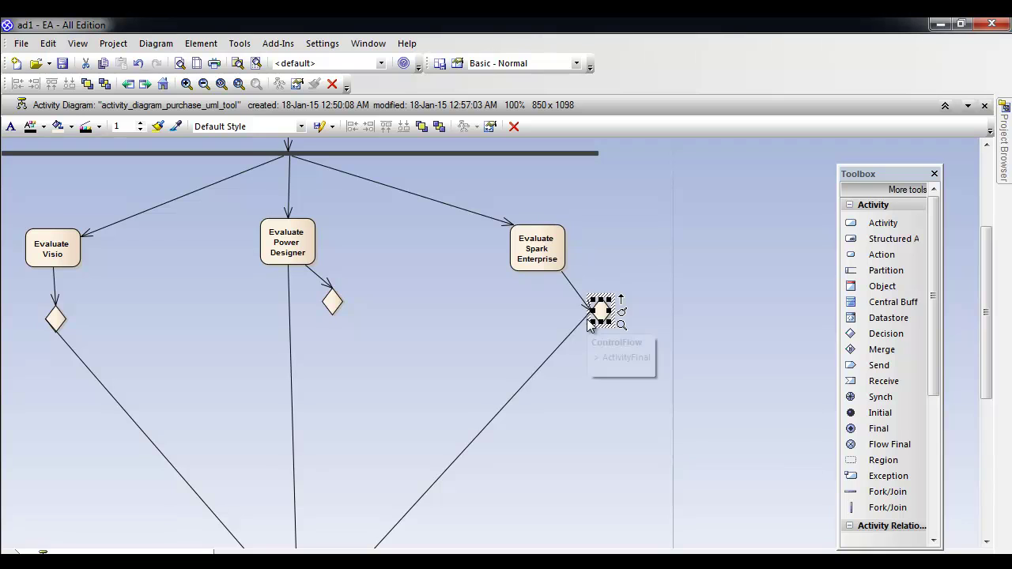
click(588, 318)
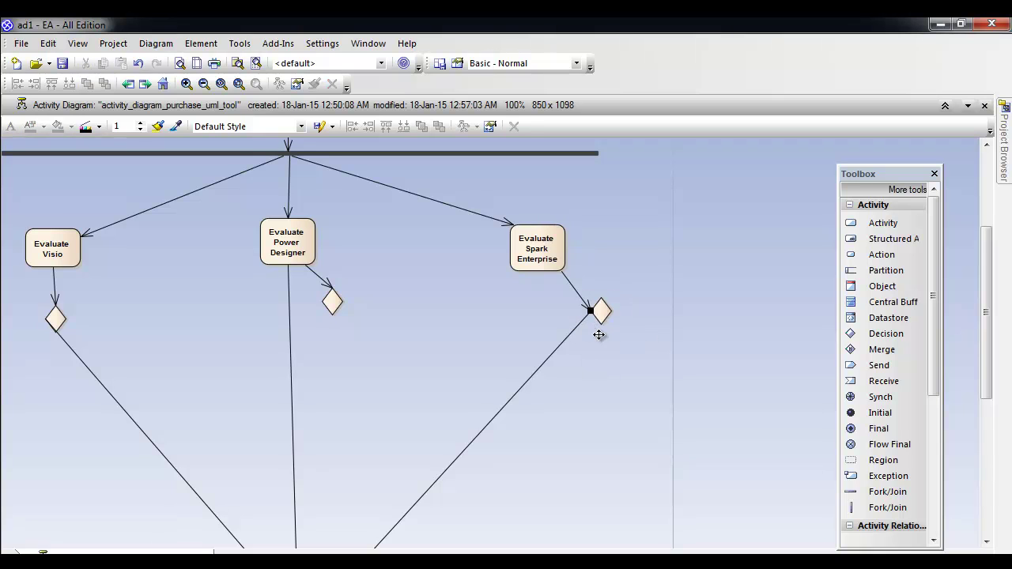
mouse_move(590, 311)
mouse_down()
mouse_move(601, 323)
mouse_move(600, 305)
mouse_up()
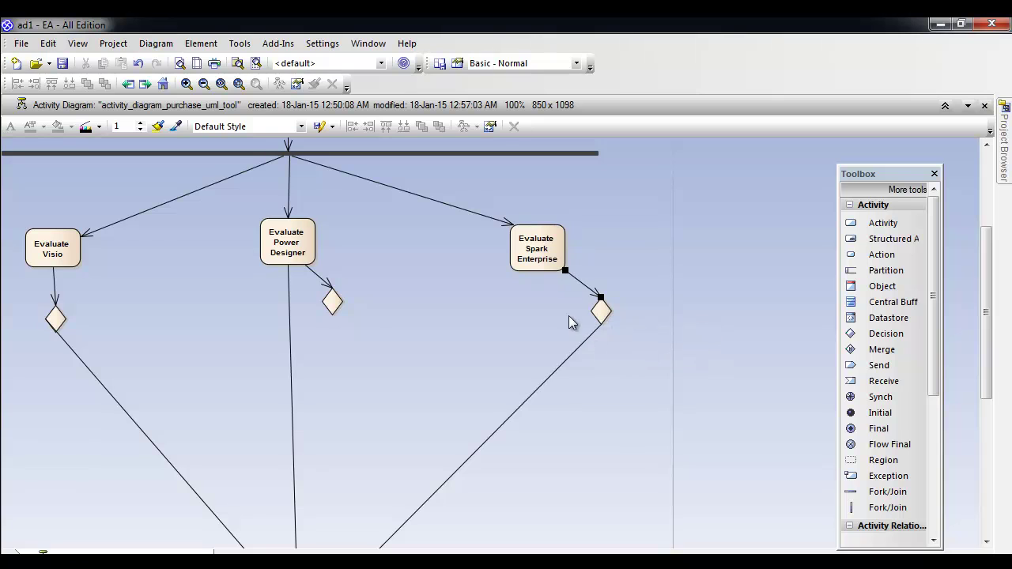
Reattach the start of the flow from "Evaluate Power Designer" to the activity final node to the bottom corner of its decision.
click(289, 277)
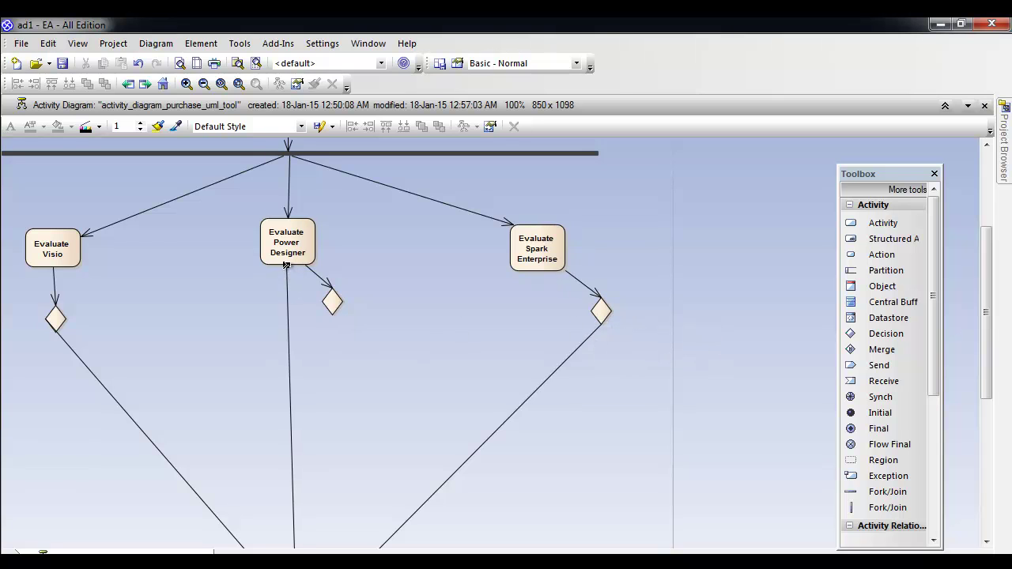
drag(317, 296, 332, 314)
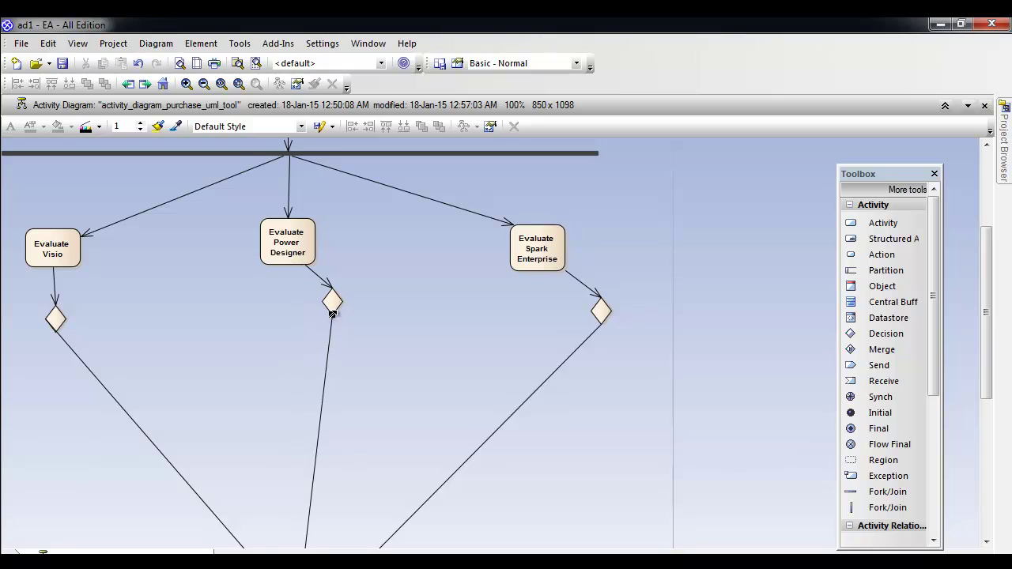
click(364, 330)
Enlarge the decision below "Evaluate Visio" by widening it on both sides and extending it downward.
click(55, 319)
drag(65, 319, 141, 324)
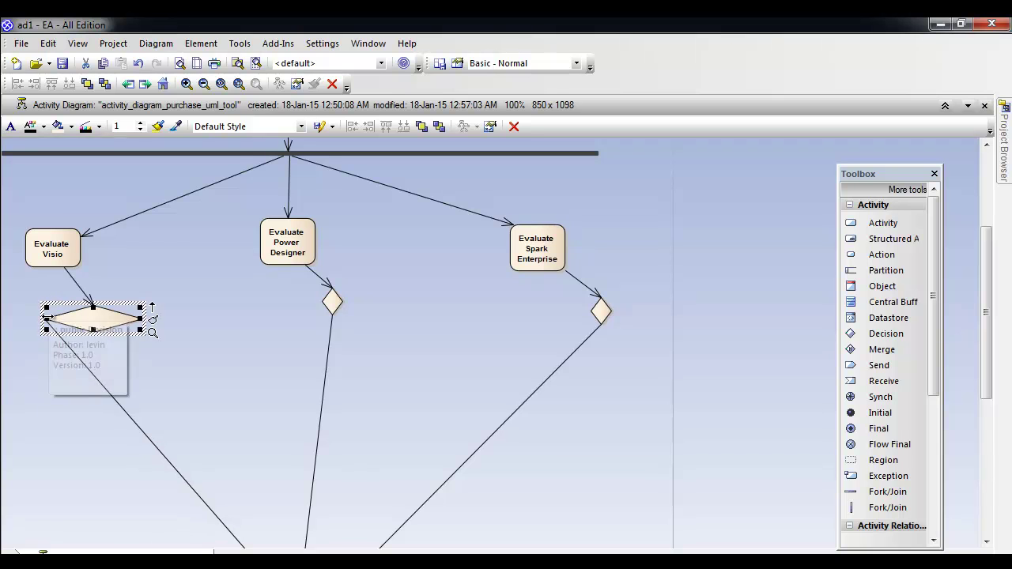
drag(45, 318, 4, 319)
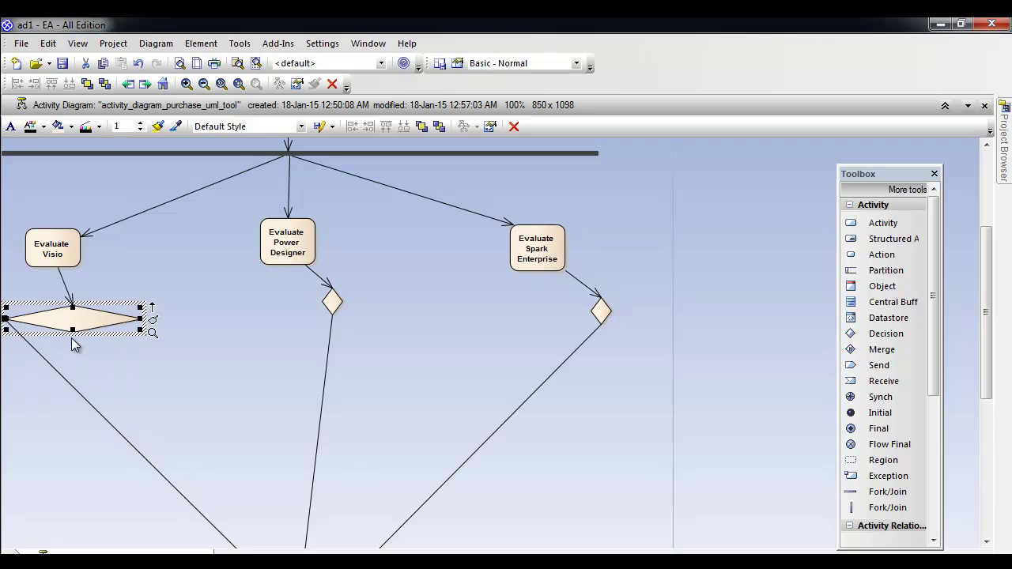
drag(72, 329, 72, 355)
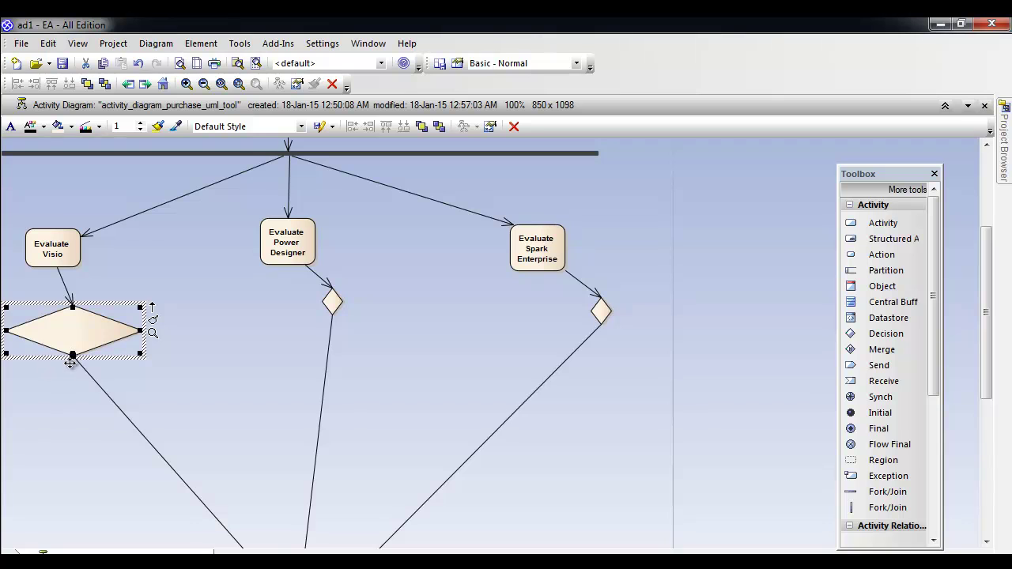
click(73, 364)
Enlarge the decision below "Evaluate Power Designer" in width and height to match the Visio decision.
click(333, 301)
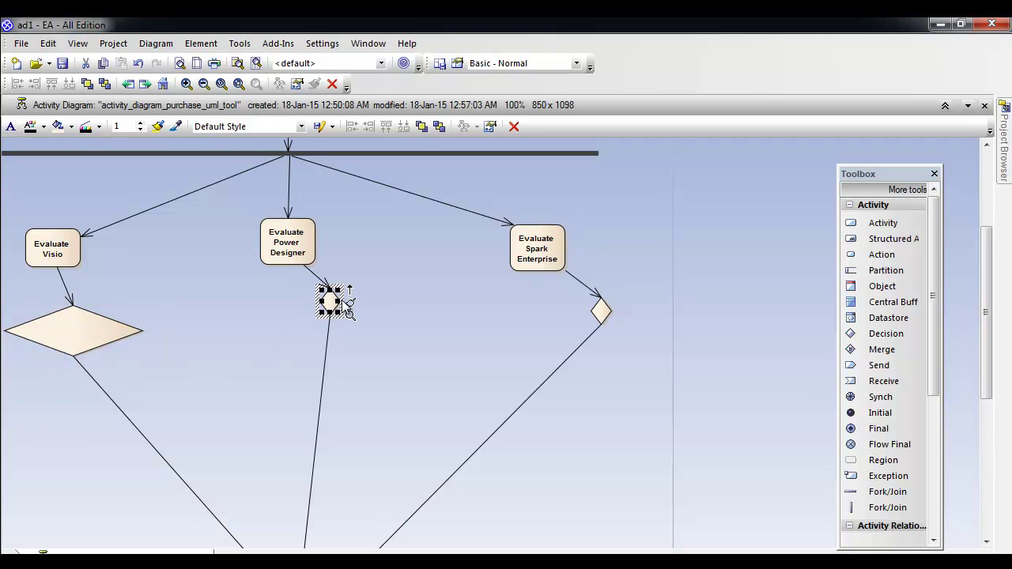
drag(341, 301, 397, 301)
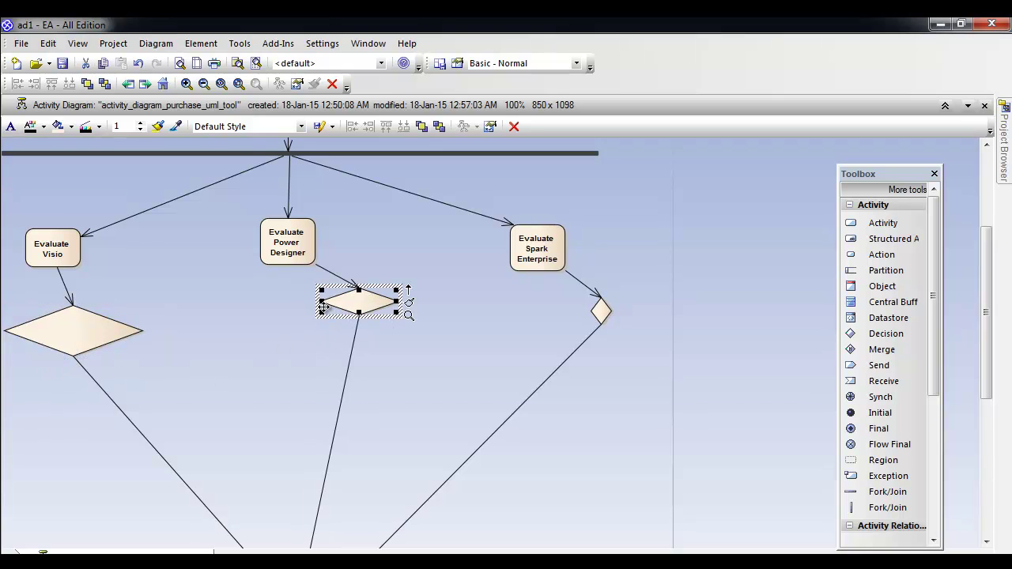
drag(321, 301, 267, 301)
drag(331, 311, 331, 341)
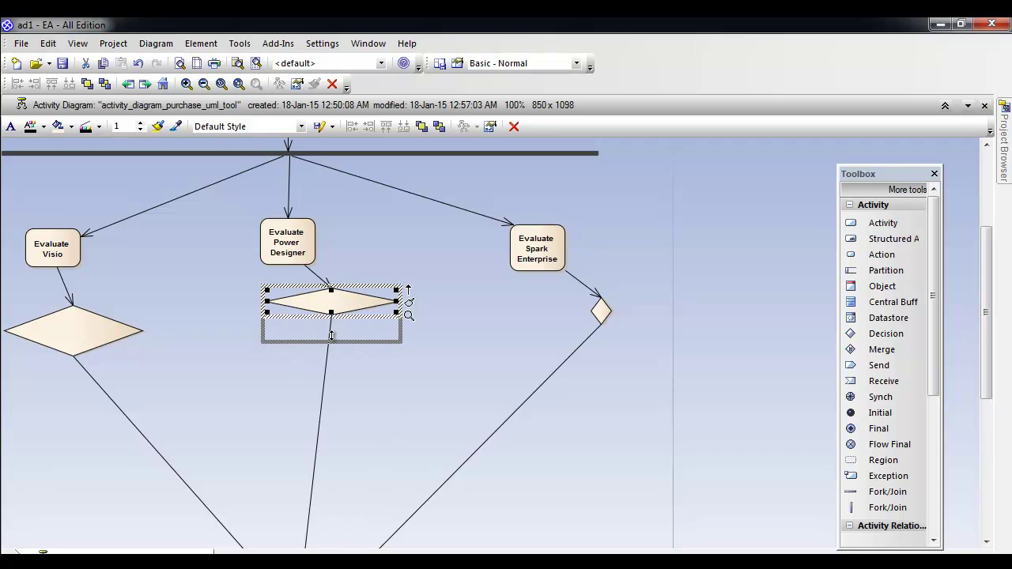
Enlarge the decision below "Evaluate Spark Enterprise" and move the Power Designer decision directly beneath its action.
click(601, 311)
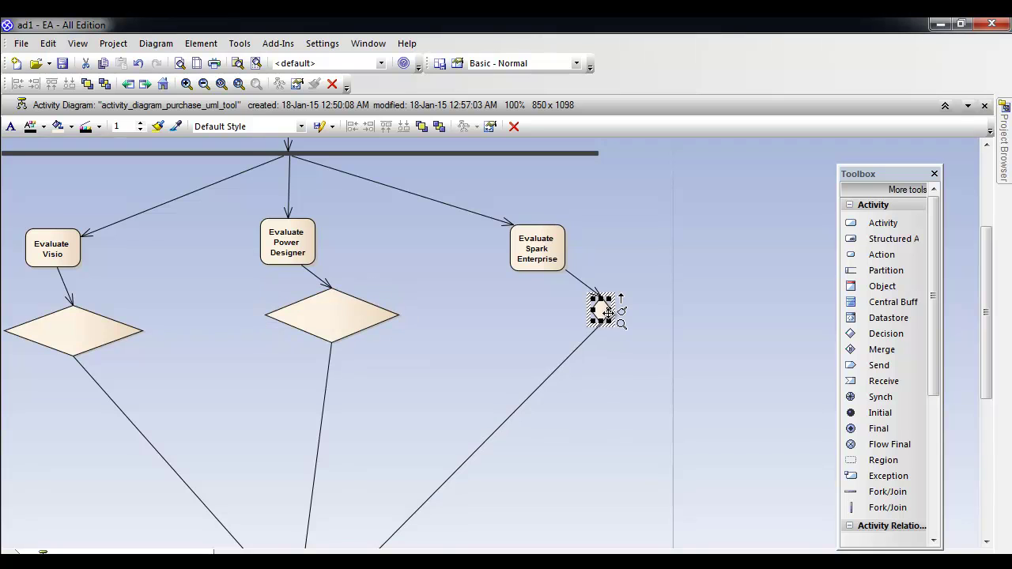
drag(608, 310, 666, 310)
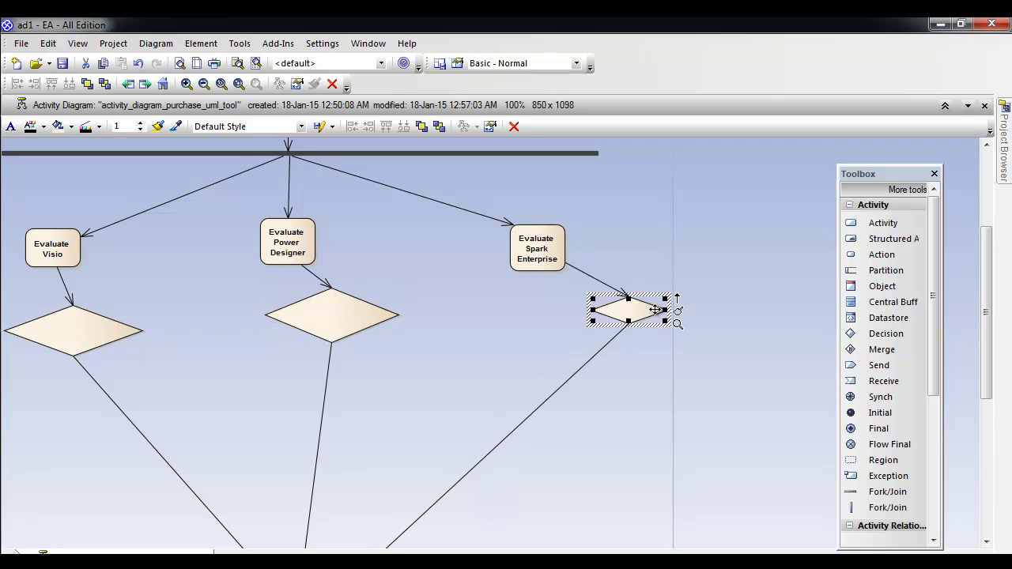
drag(592, 311, 606, 342)
drag(335, 317, 292, 315)
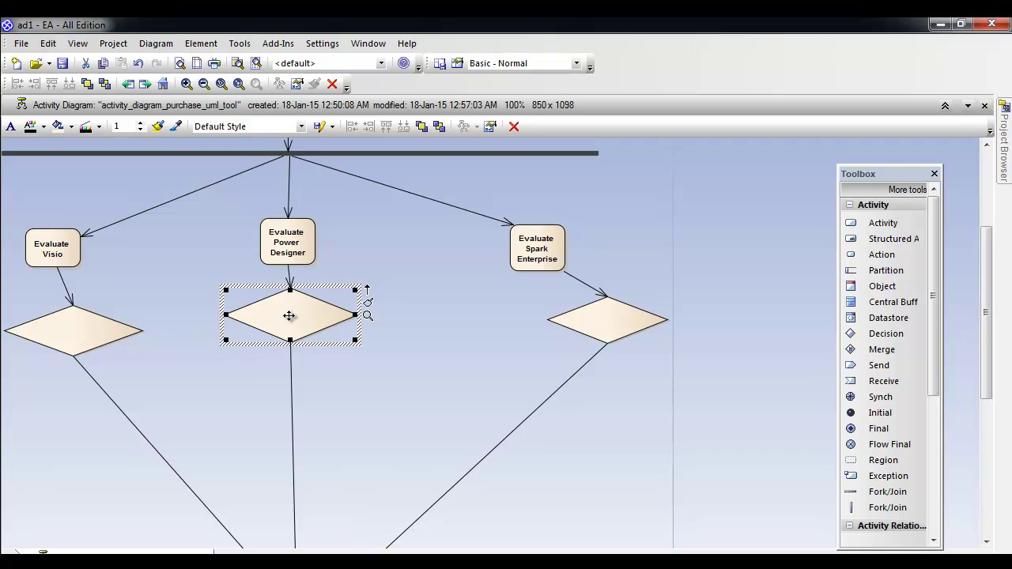
Name the decision below "Evaluate Visio" "Ok for Organization".
double_click(63, 324)
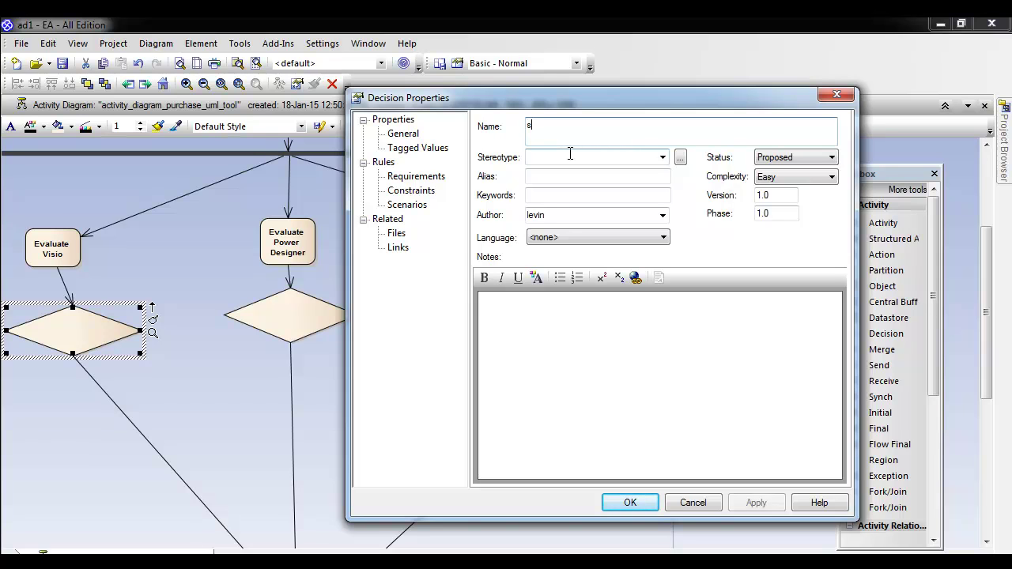
text(atisf)
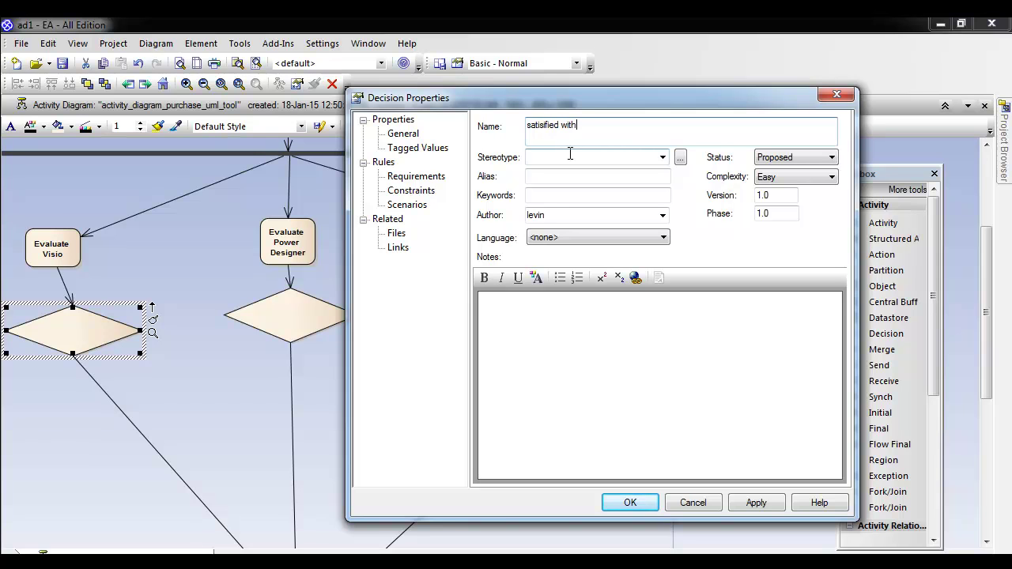
key(BackSpace)
key(BackSpace)
key(BackSpace)
key(BackSpace)
key(BackSpace)
key(BackSpace)
key(BackSpace)
key(BackSpace)
key(BackSpace)
key(BackSpace)
key(BackSpace)
text(Organization)
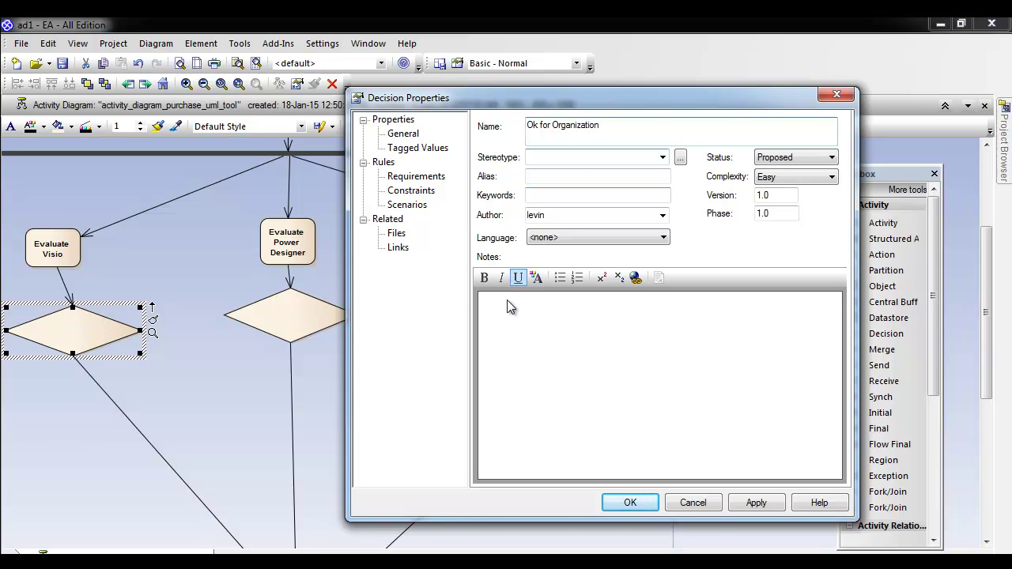
click(630, 503)
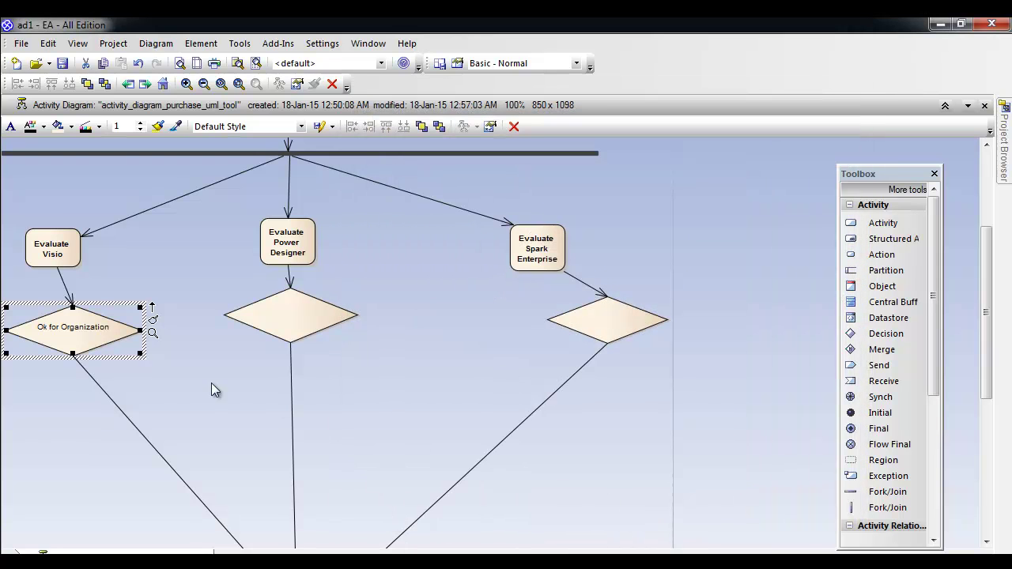
Rename the decision below "Evaluate Visio" as "Visio Qualifies".
double_click(75, 327)
click(532, 127)
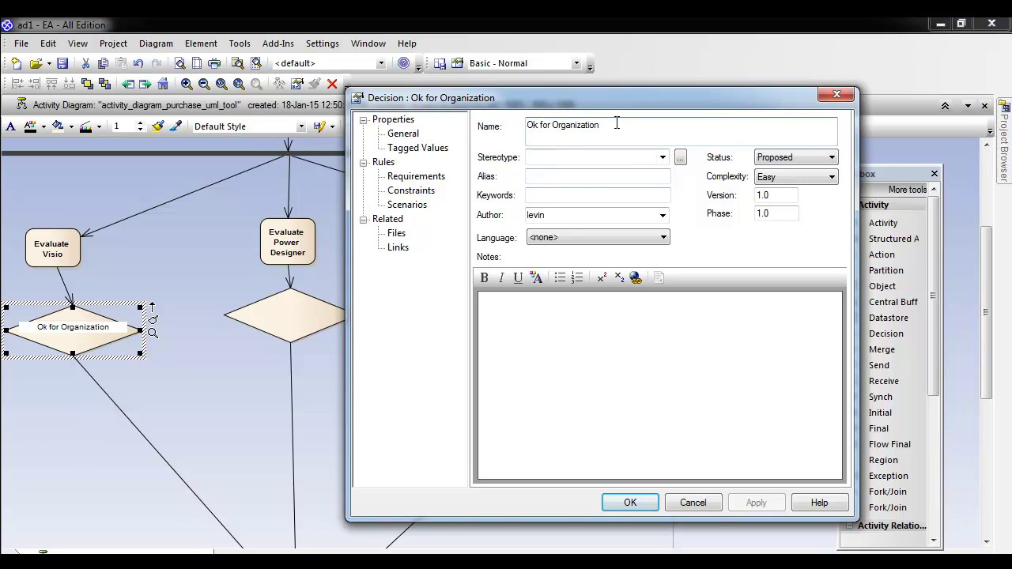
drag(617, 123, 342, 97)
text(Visio)
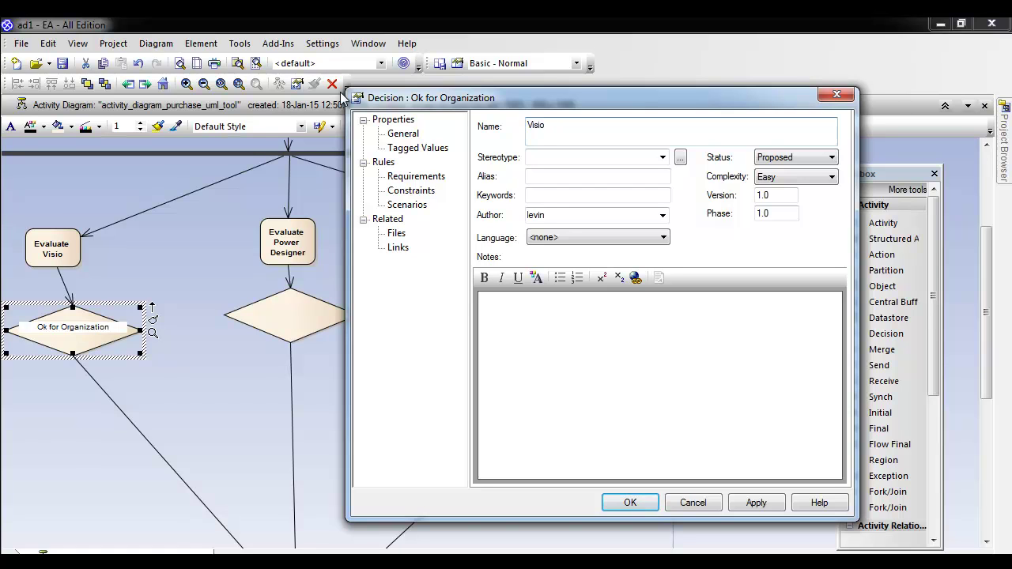
text(ualifies)
click(630, 504)
click(211, 395)
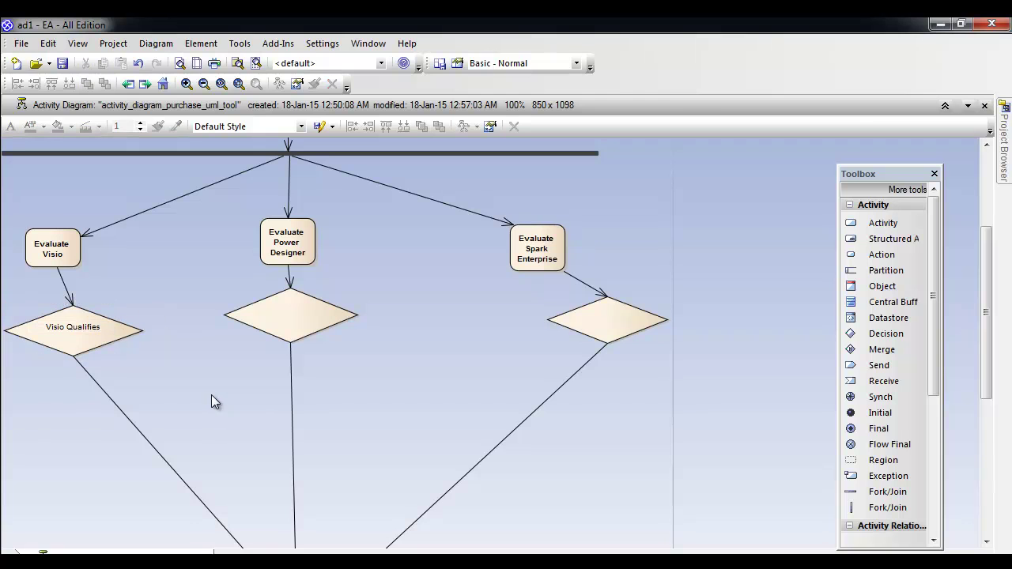
Name the decision below "Evaluate Power Designer" "Power Desinger Qualifies".
double_click(285, 314)
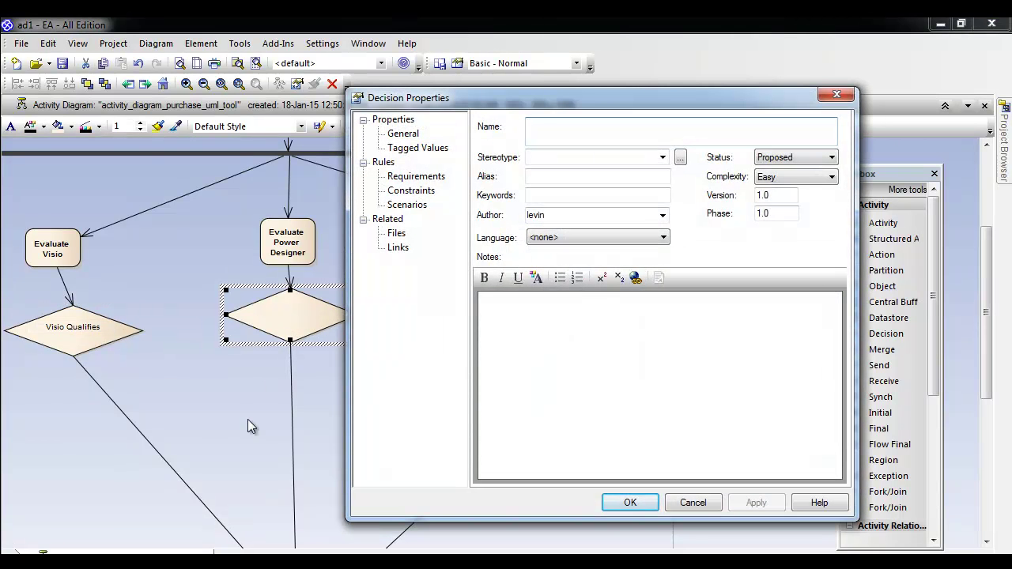
text(Power Desinger)
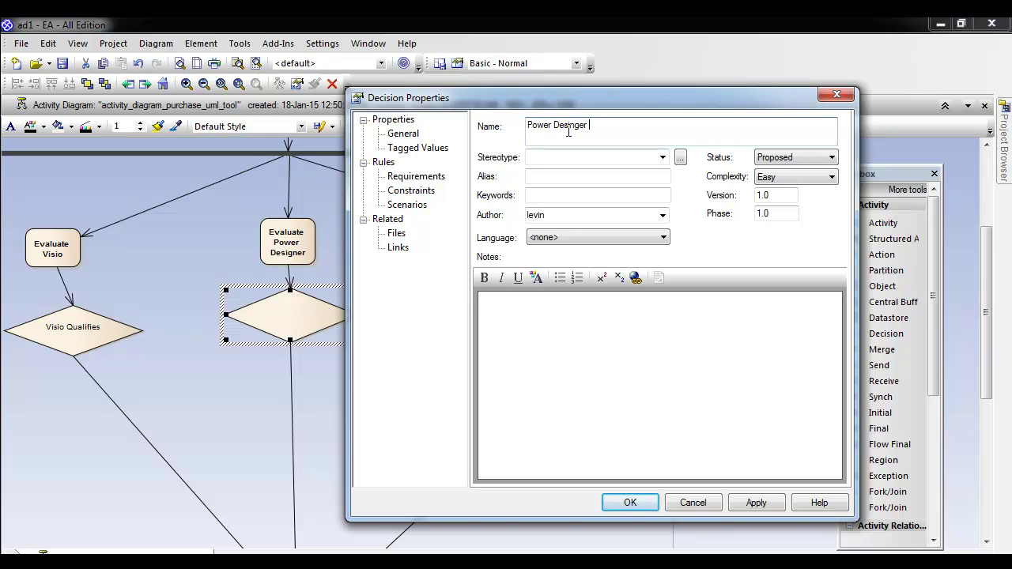
text( Qualifies)
click(618, 503)
Name the decision below "Evaluate Spark Enterprise" "Spark Qualifies" and nudge the "Visio Qualifies" decision slightly up and left.
double_click(623, 325)
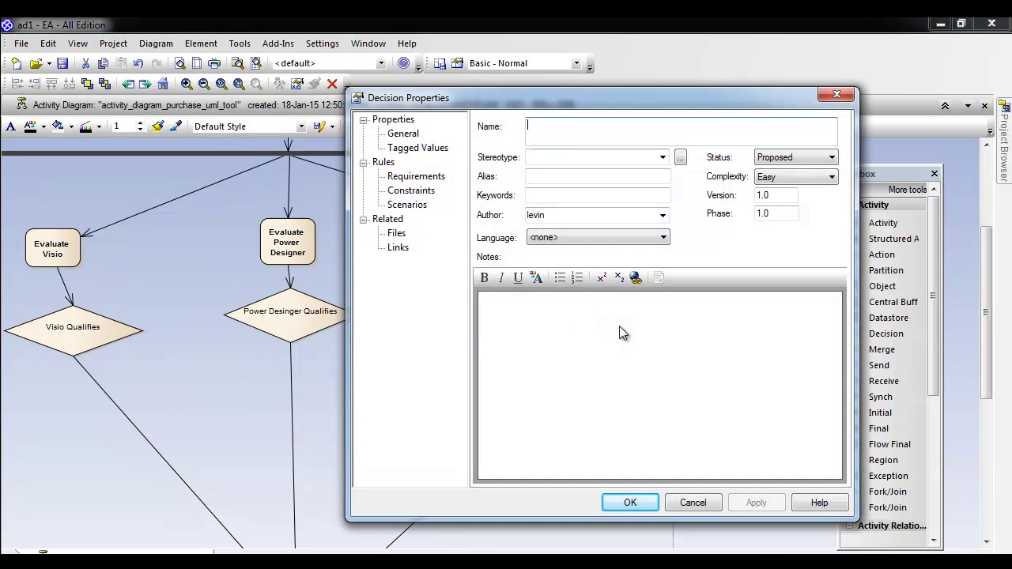
text(Spa)
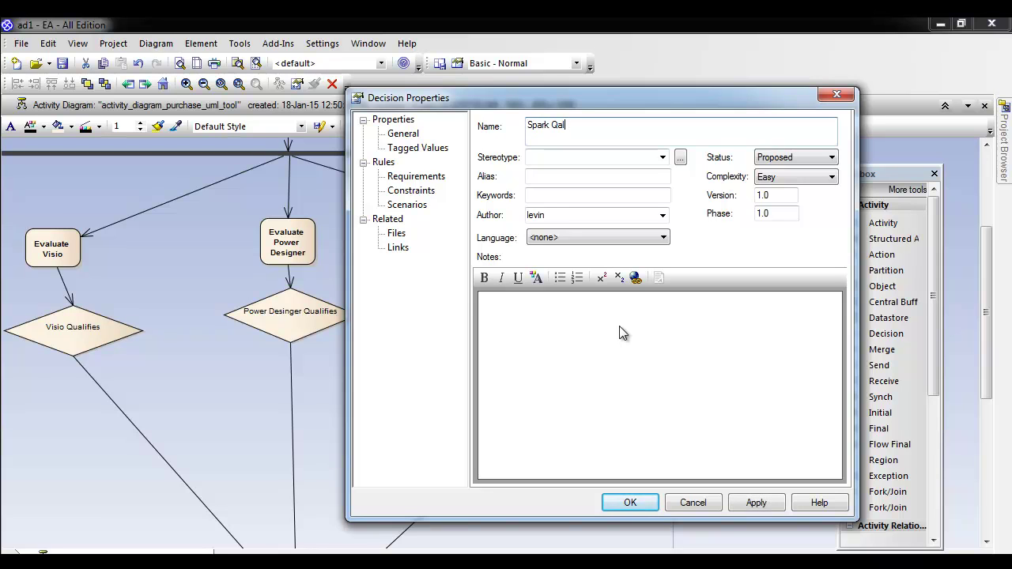
text(rk Qualifies)
click(644, 506)
click(607, 493)
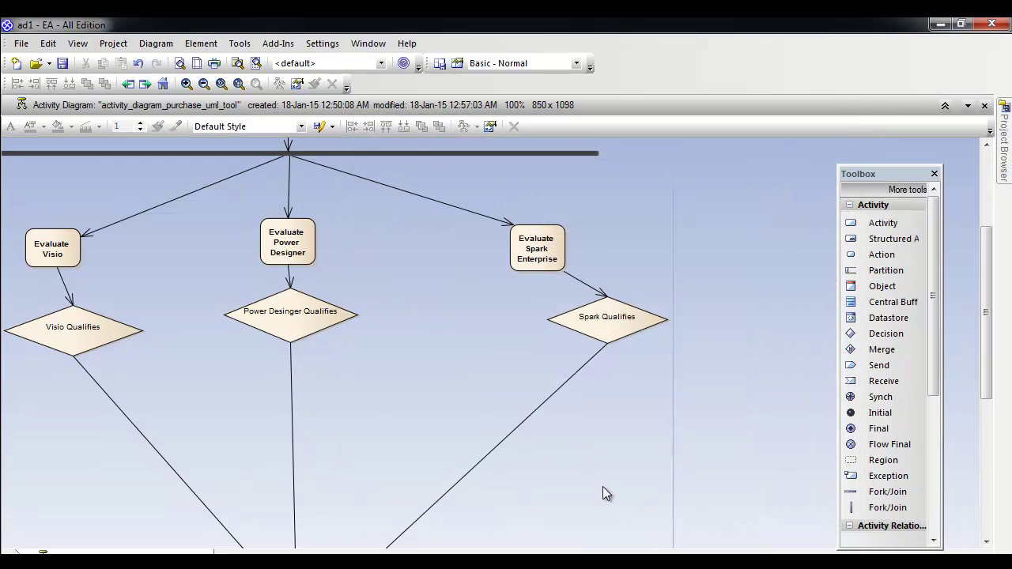
drag(75, 340, 64, 334)
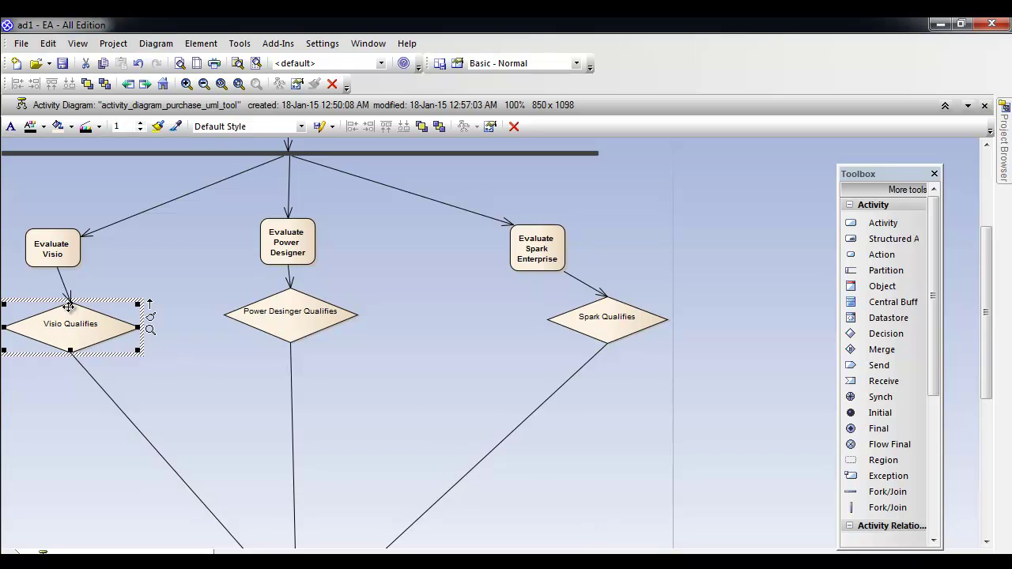
Bend the final flows from "Spark Qualifies" and "Visio Qualifies" at right angles, running straight down and across to the activity final node.
drag(994, 317, 986, 367)
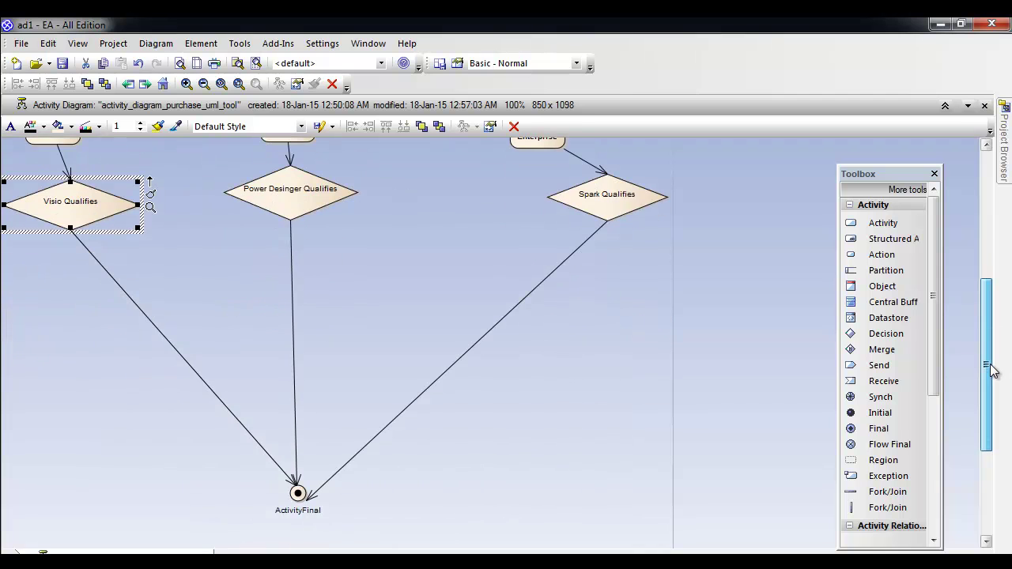
click(519, 304)
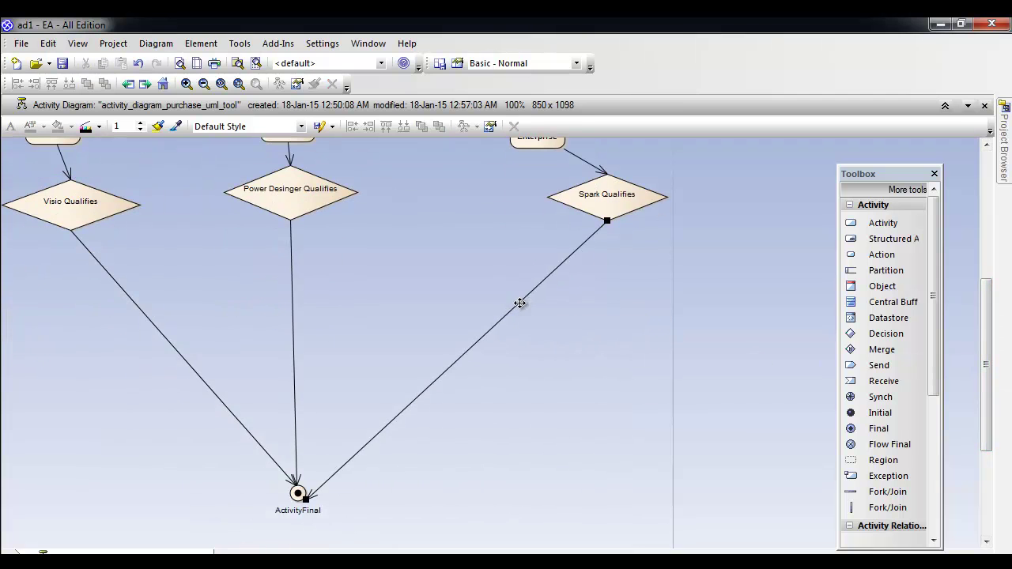
ctrl+click(480, 337)
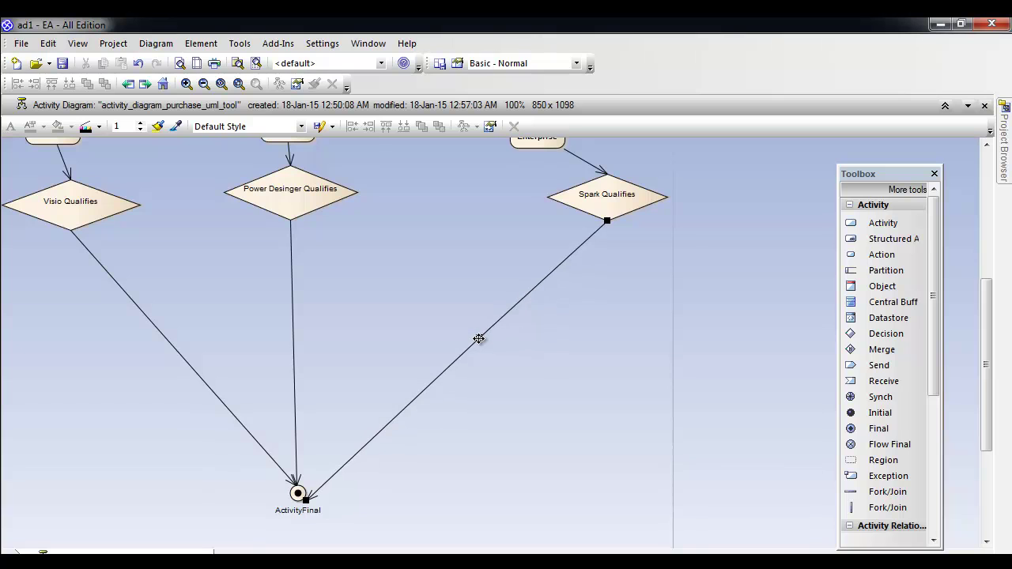
ctrl+click(479, 339)
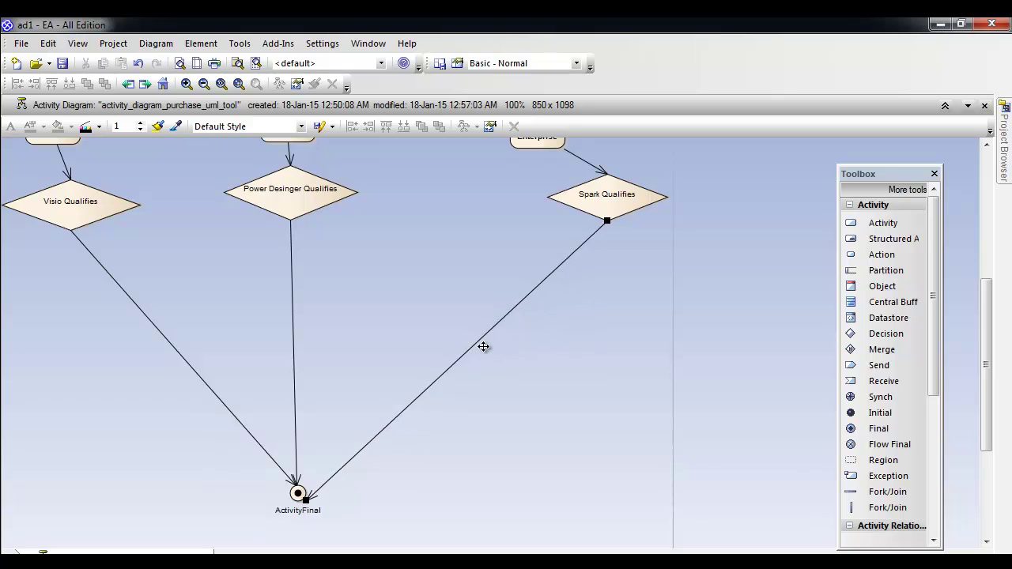
ctrl+click(476, 346)
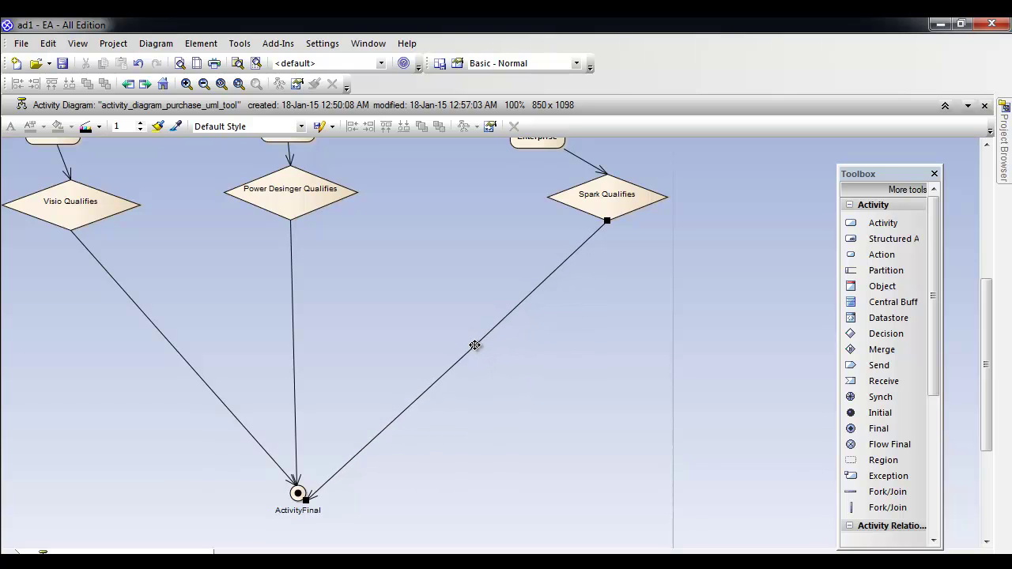
drag(475, 346, 608, 500)
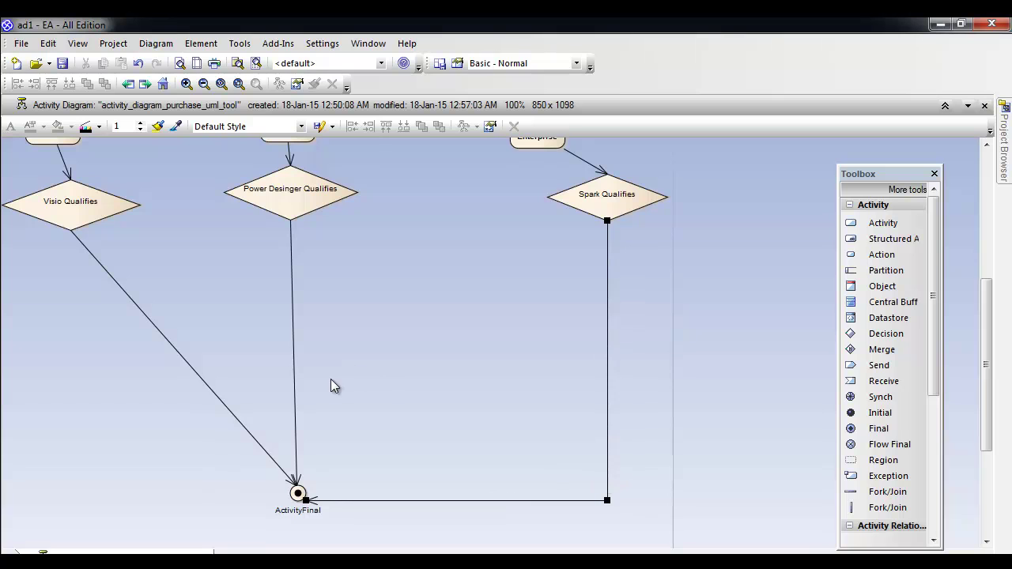
click(156, 327)
drag(163, 338, 70, 497)
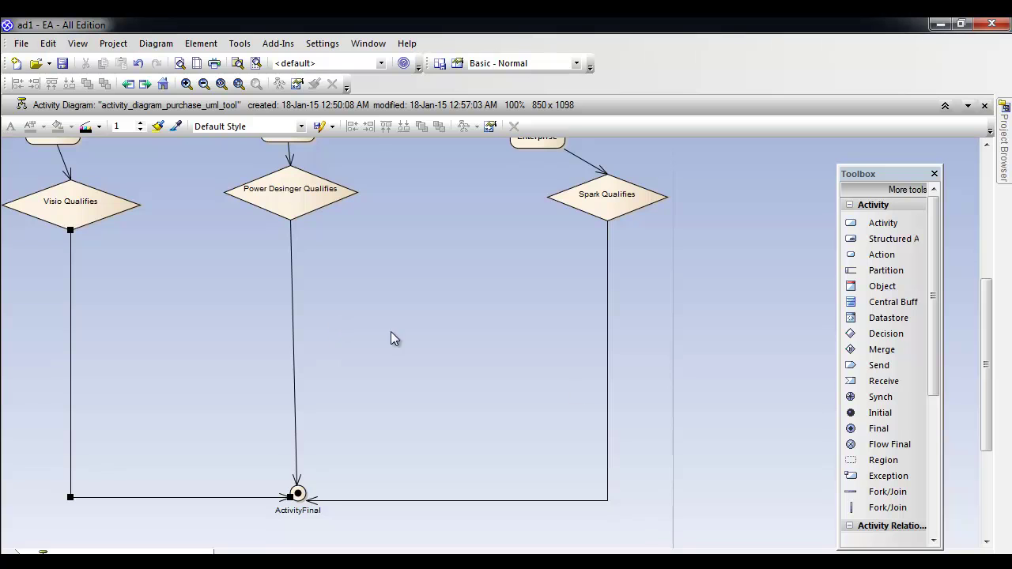
Set the alias of the control flow from "Visio Qualifies" to the activity final node to "Does Not", leaving its name empty.
drag(988, 412, 988, 375)
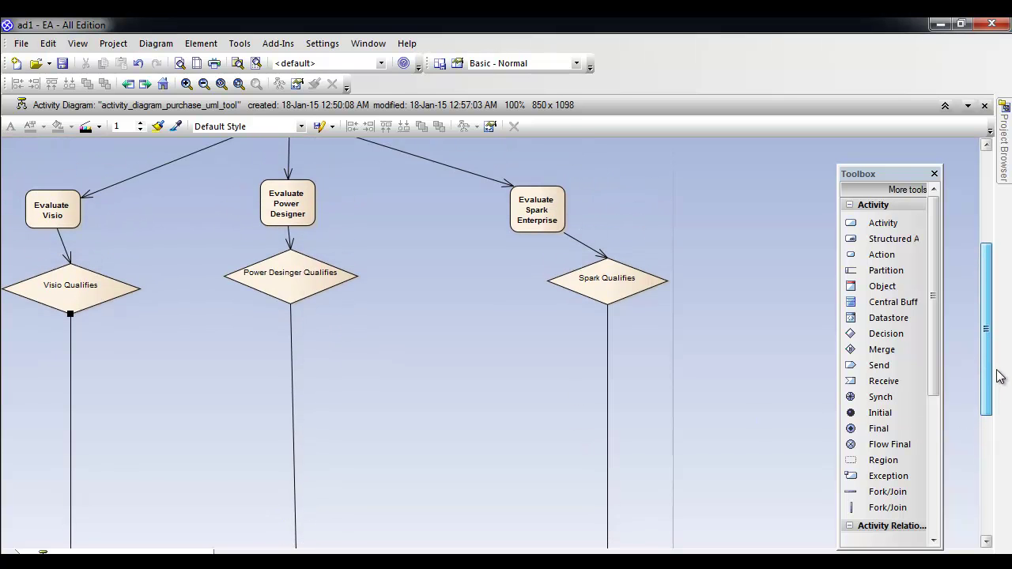
double_click(70, 343)
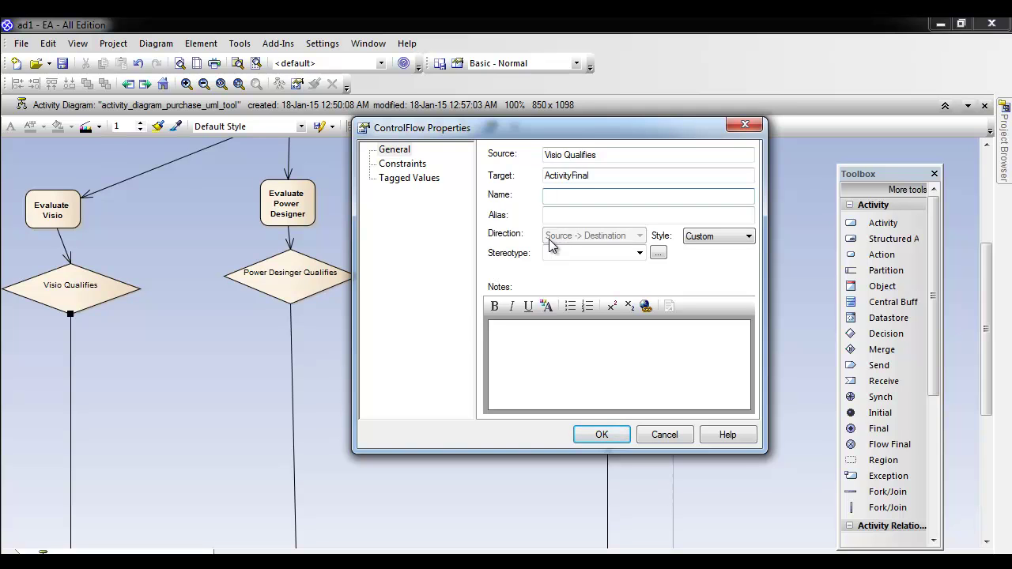
text(s Not)
drag(592, 196, 451, 193)
key(ctrl+c)
click(547, 215)
key(ctrl+v)
click(593, 435)
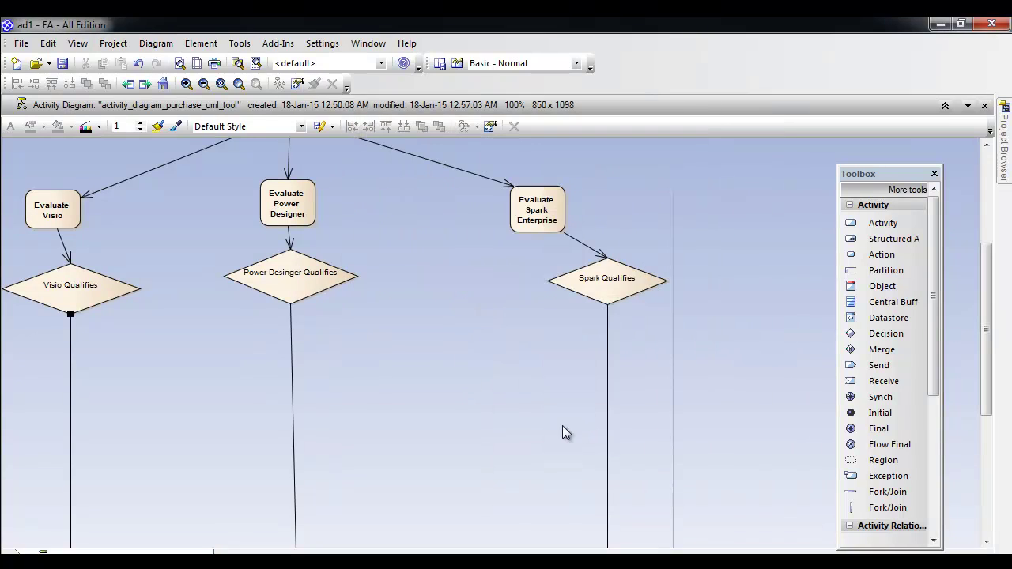
Set the alias of the control flow from "Power Desinger Qualifies" to the activity final node to "Does Not".
drag(986, 321, 985, 361)
click(290, 304)
double_click(291, 303)
click(554, 215)
text(Does Not)
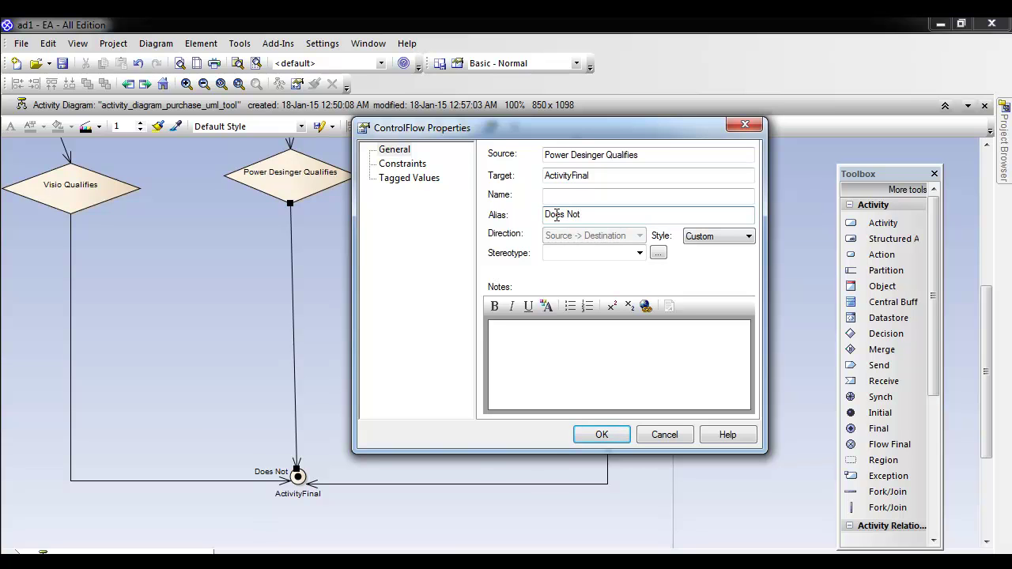
click(593, 435)
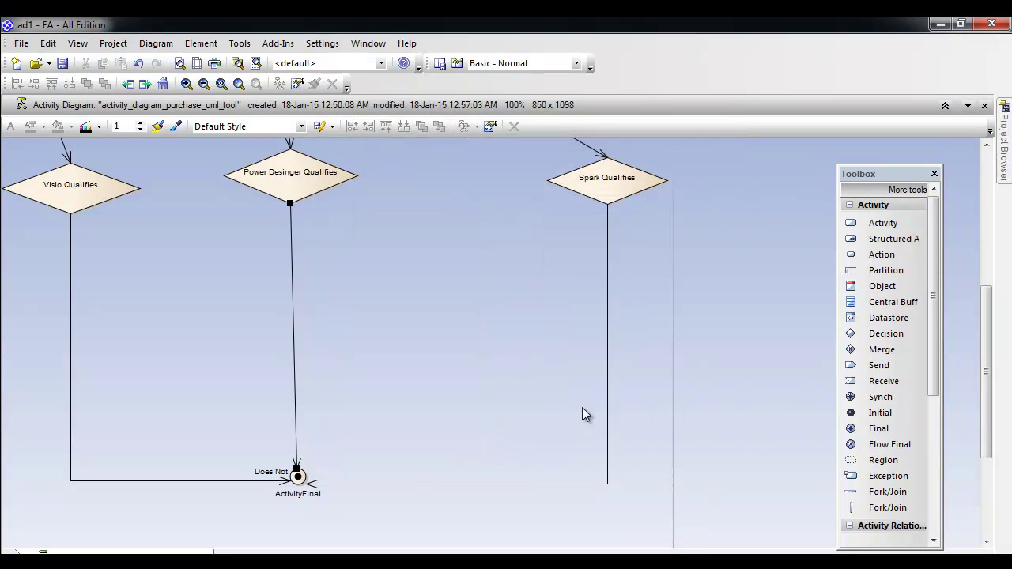
Check the properties of the Visio final flow and name the flow from "Power Desinger Qualifies" to the activity final node "DoesNot".
double_click(295, 338)
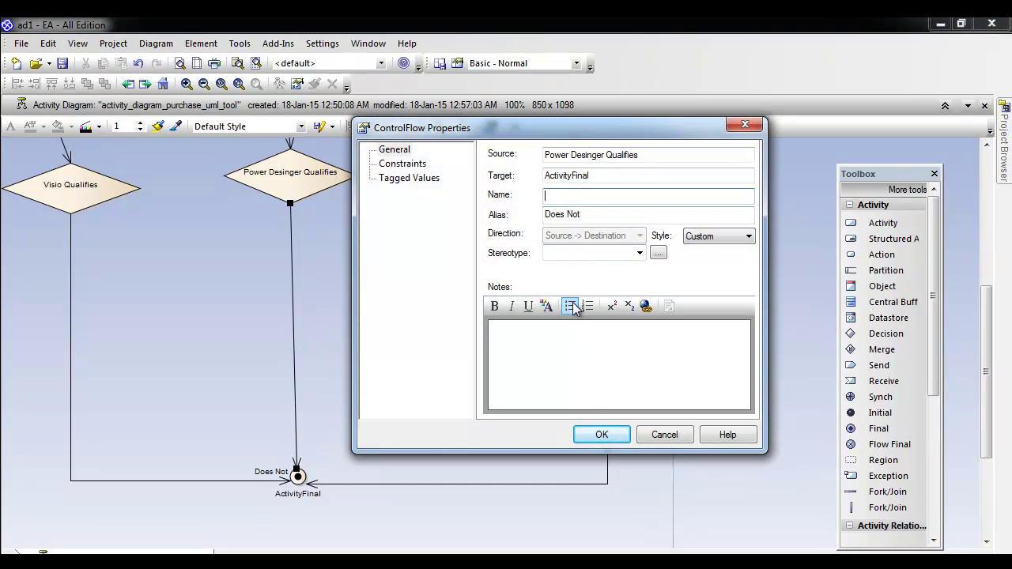
click(603, 435)
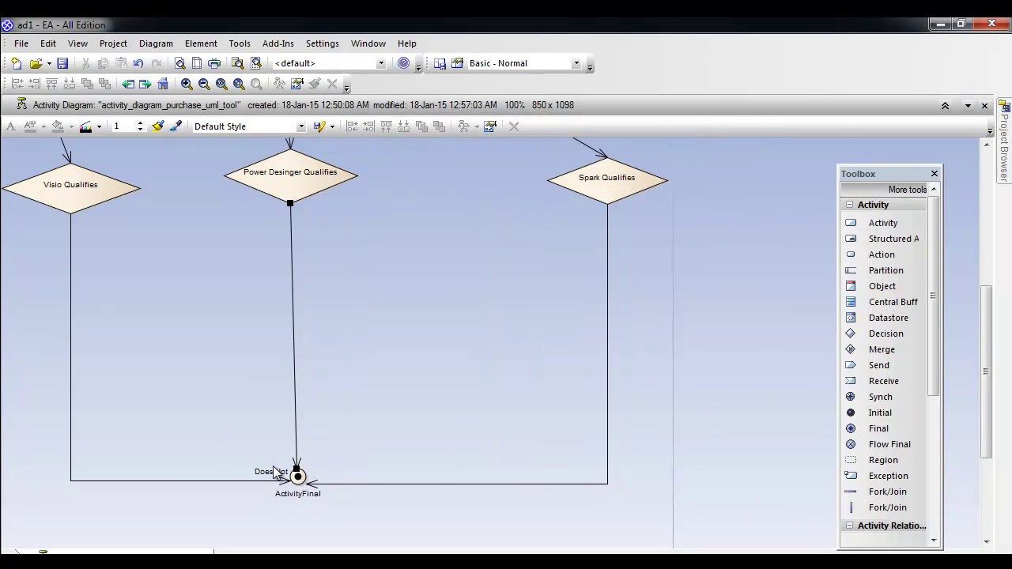
double_click(242, 480)
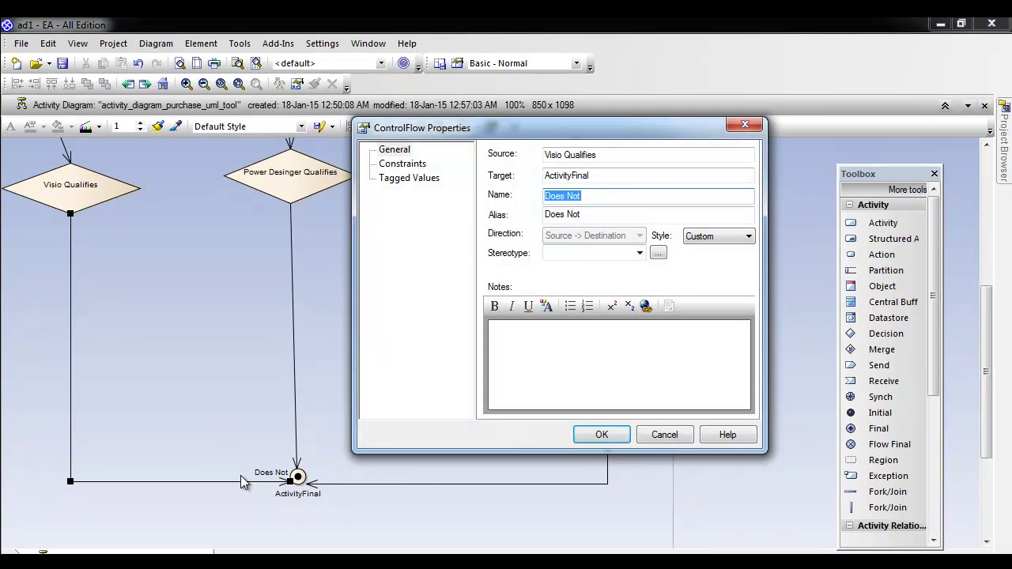
click(603, 435)
double_click(295, 381)
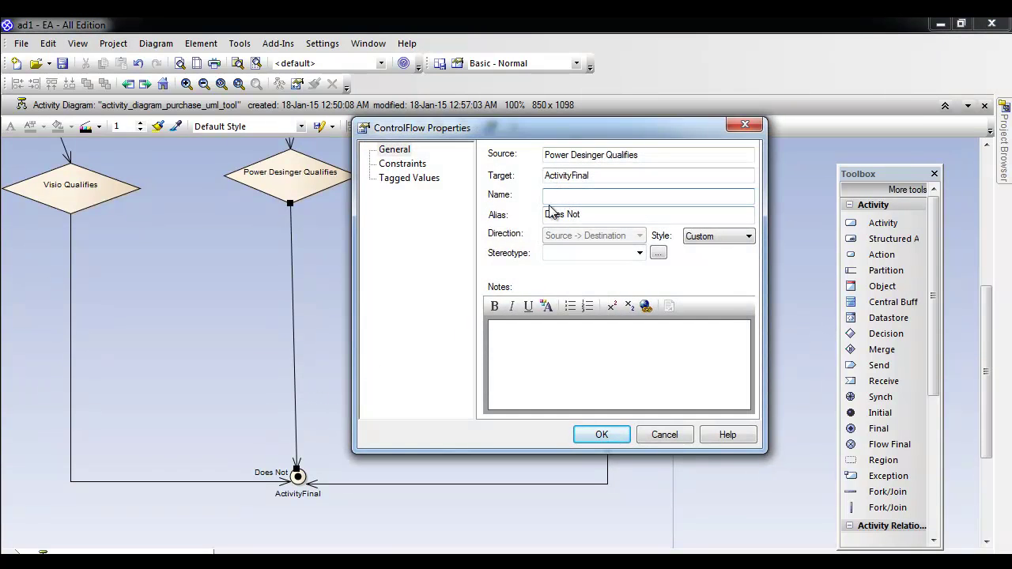
text(S)
text(oesNot)
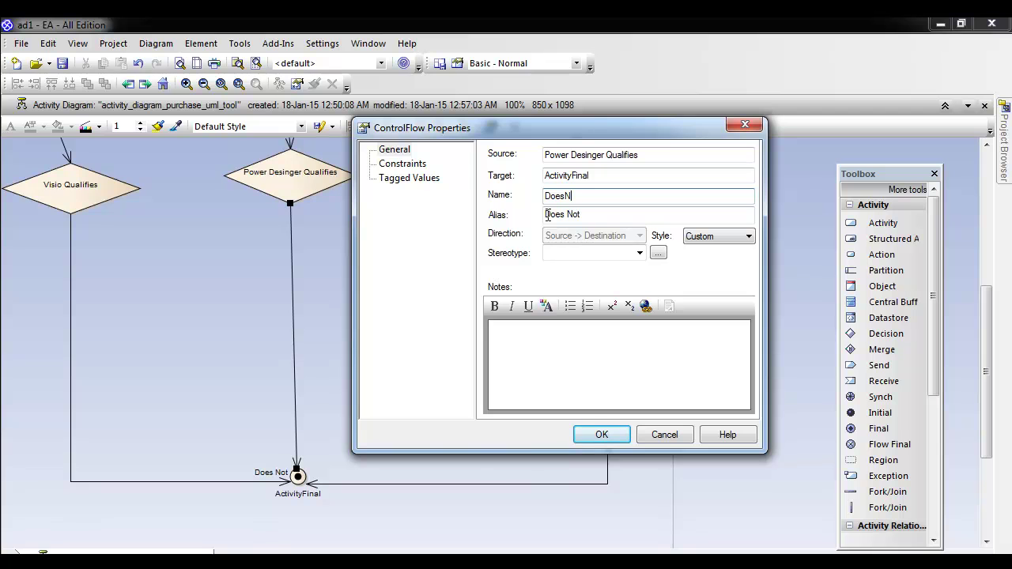
click(586, 433)
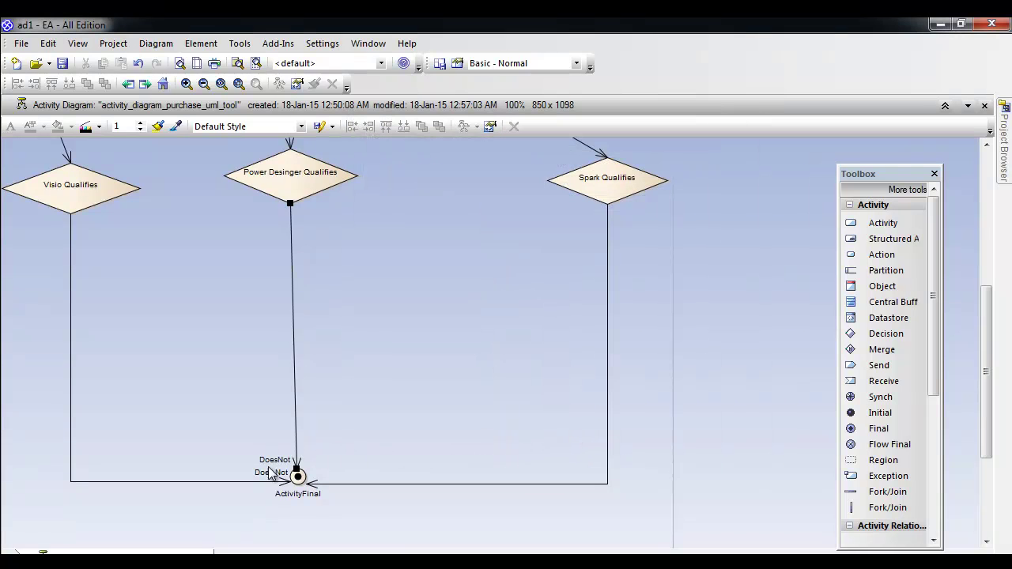
Try to move the "DoesNot" label higher along the final flow from "Power Desinger Qualifies".
drag(277, 461, 278, 337)
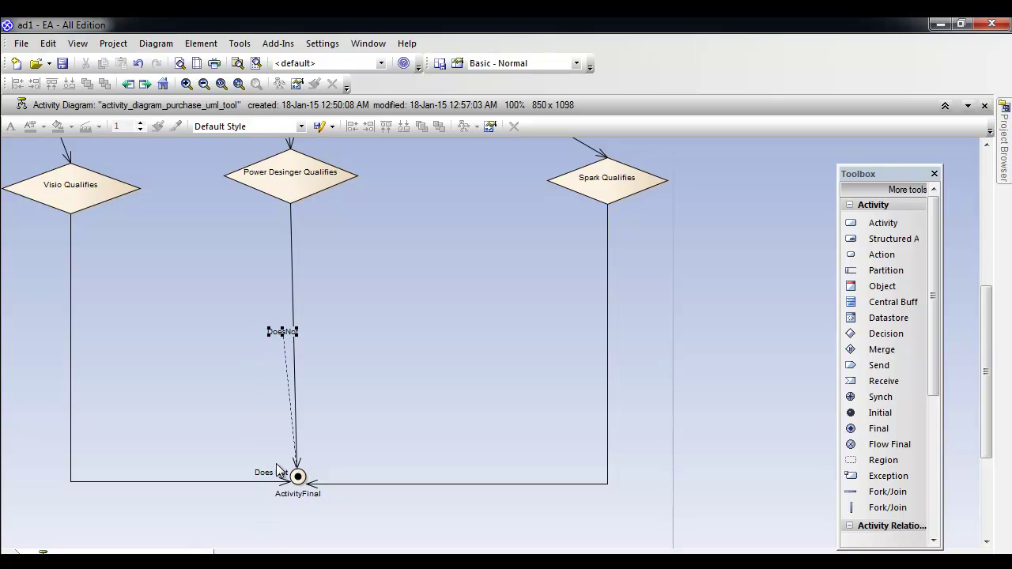
key(ctrl+z)
drag(291, 463, 295, 419)
key(ctrl+z)
Name the control flow from "Spark Qualifies" to the activity final node "Does Not".
click(244, 480)
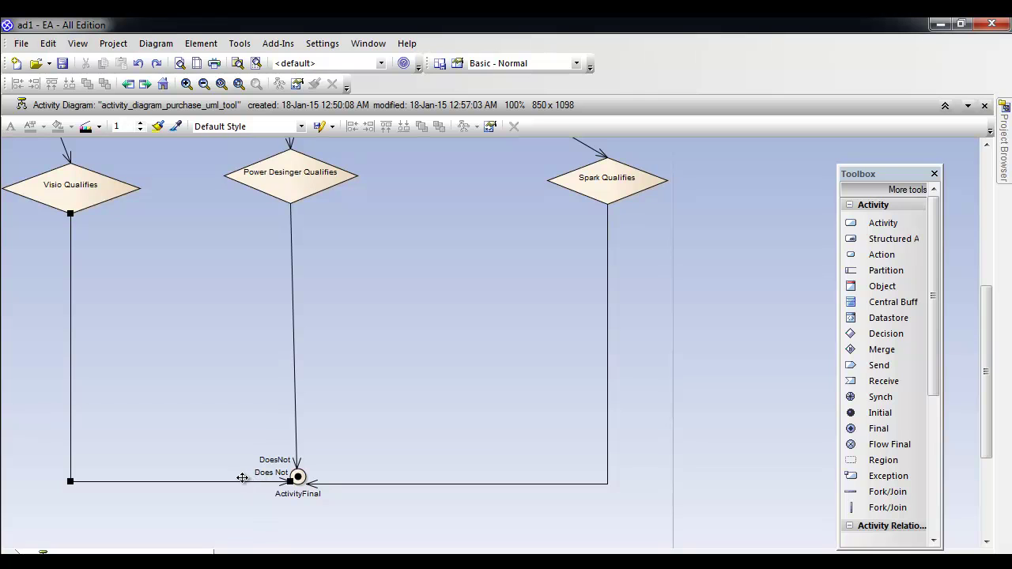
click(391, 483)
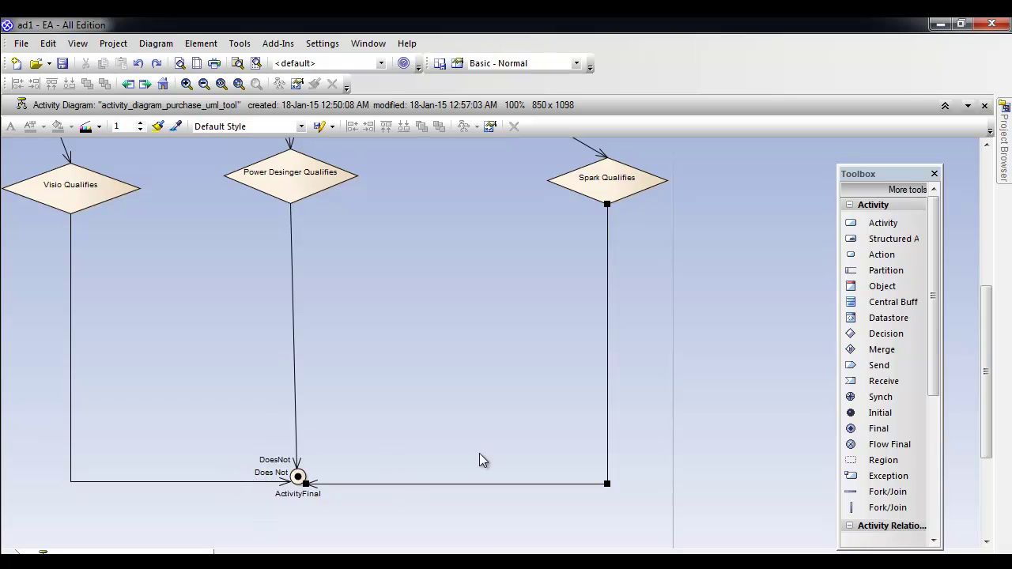
double_click(608, 348)
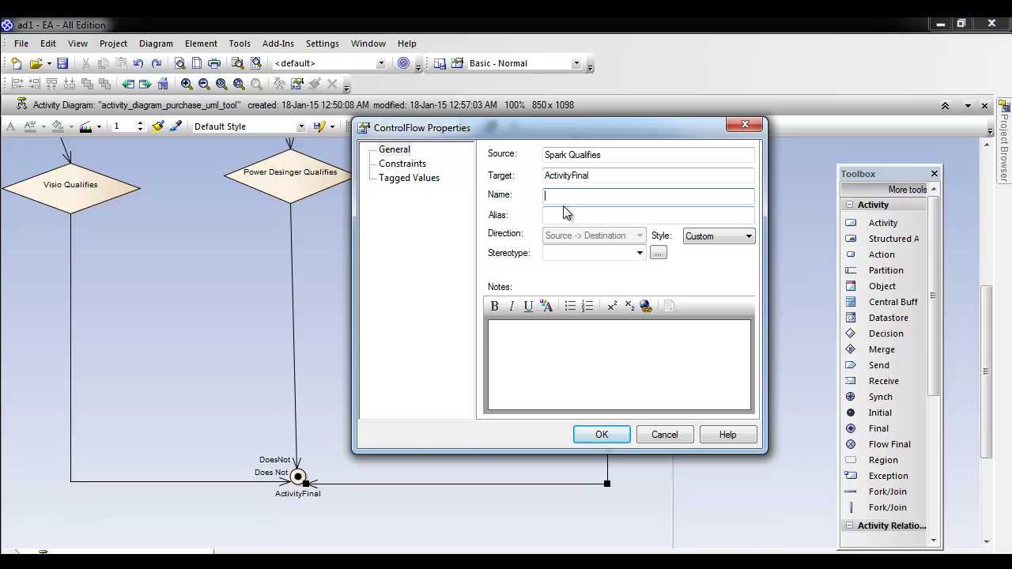
text(Does Not)
click(601, 435)
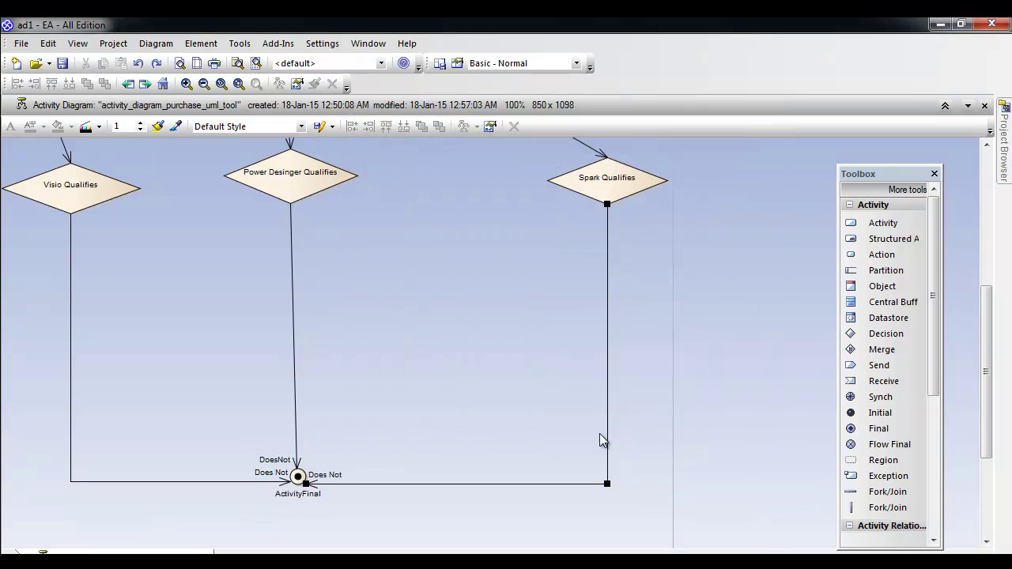
click(440, 476)
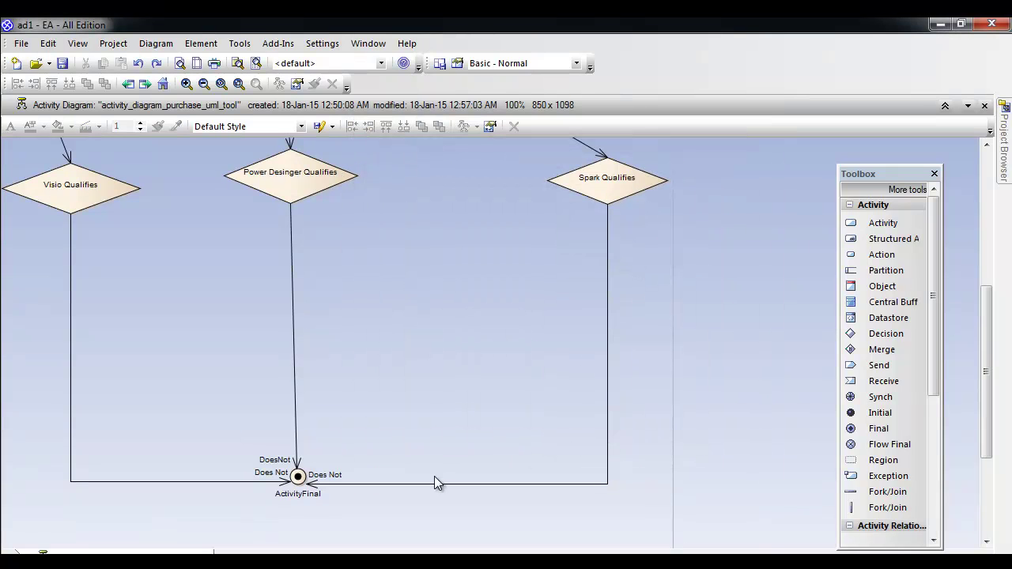
click(280, 462)
Place a new decision without a name below "Power Desinger Qualifies", just beside its final flow.
mouse_move(987, 389)
mouse_down()
mouse_move(1000, 362)
mouse_move(981, 384)
mouse_up()
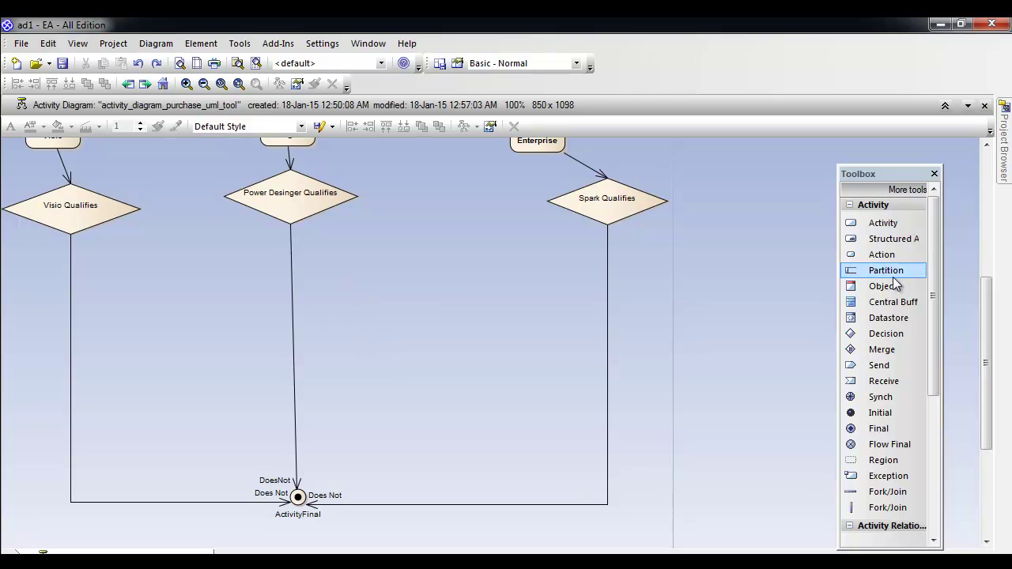
drag(986, 332, 986, 301)
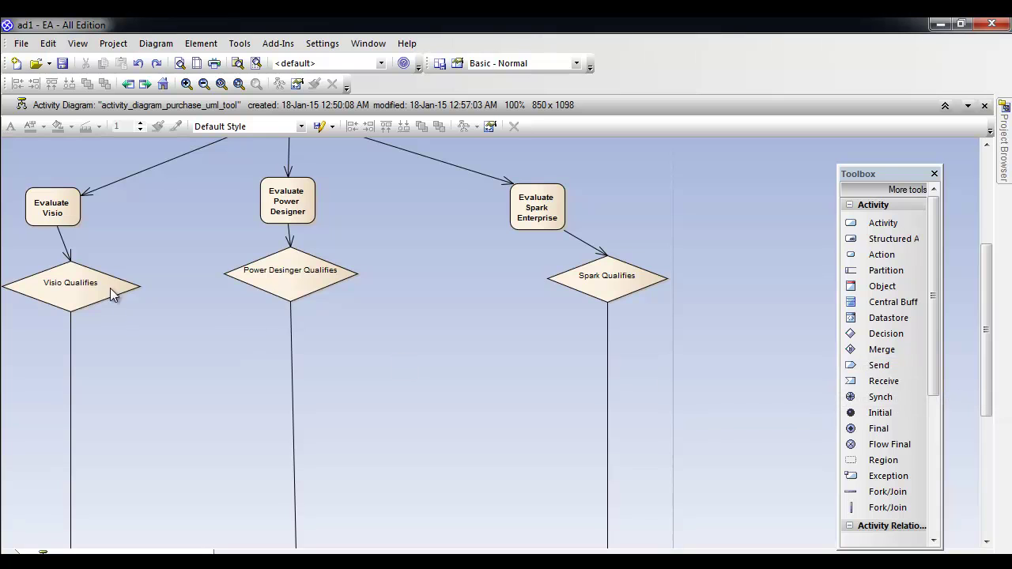
click(884, 335)
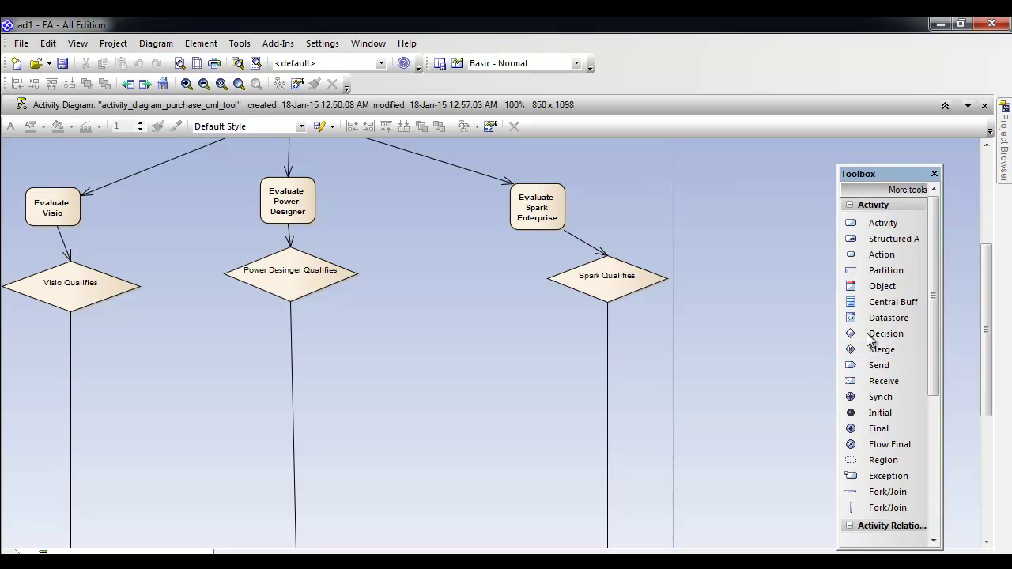
click(315, 416)
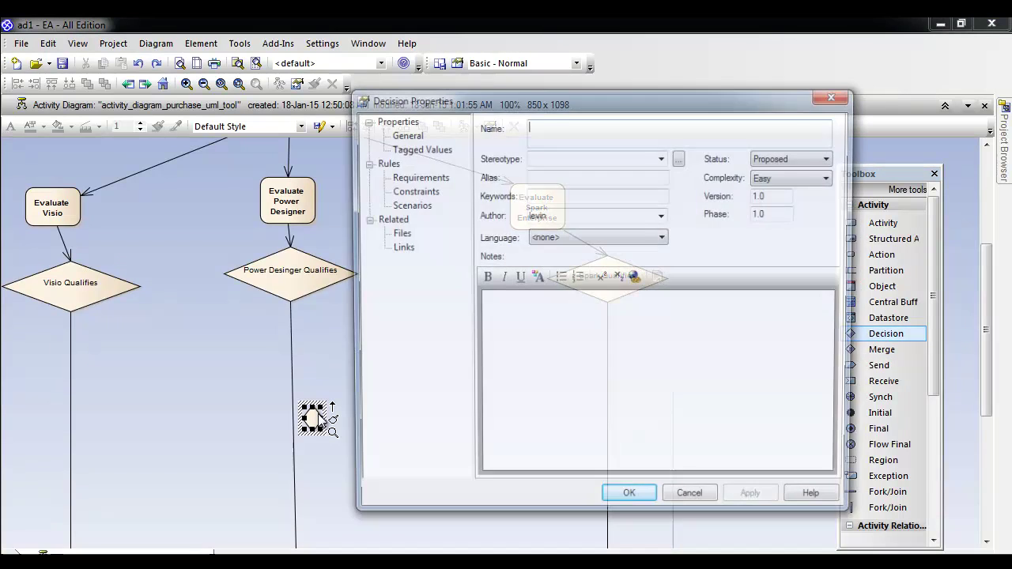
click(629, 504)
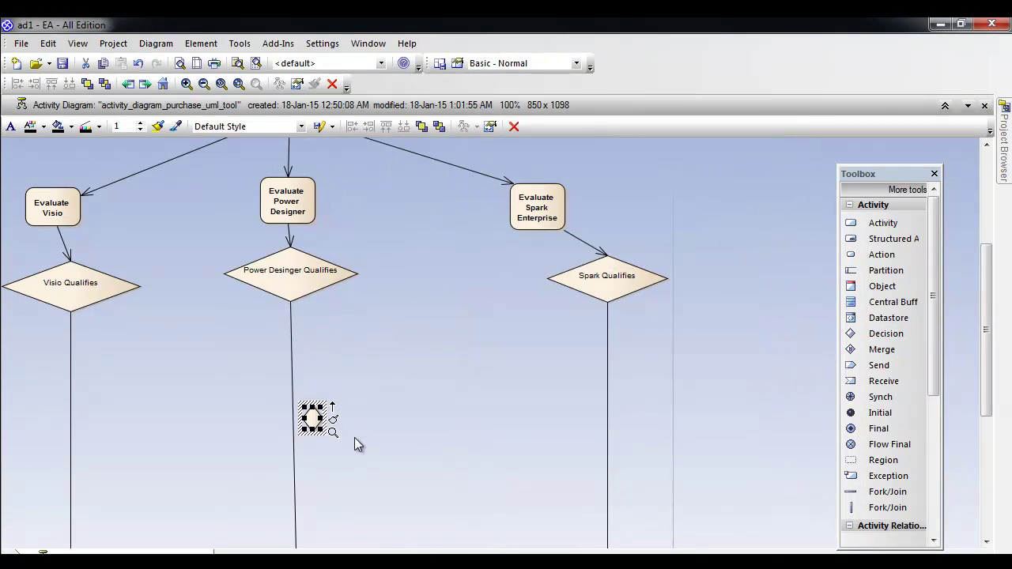
Connect "Visio Qualifies", "Power Desinger Qualifies" and "Spark Qualifies" to the new unnamed decision with control flows.
click(126, 288)
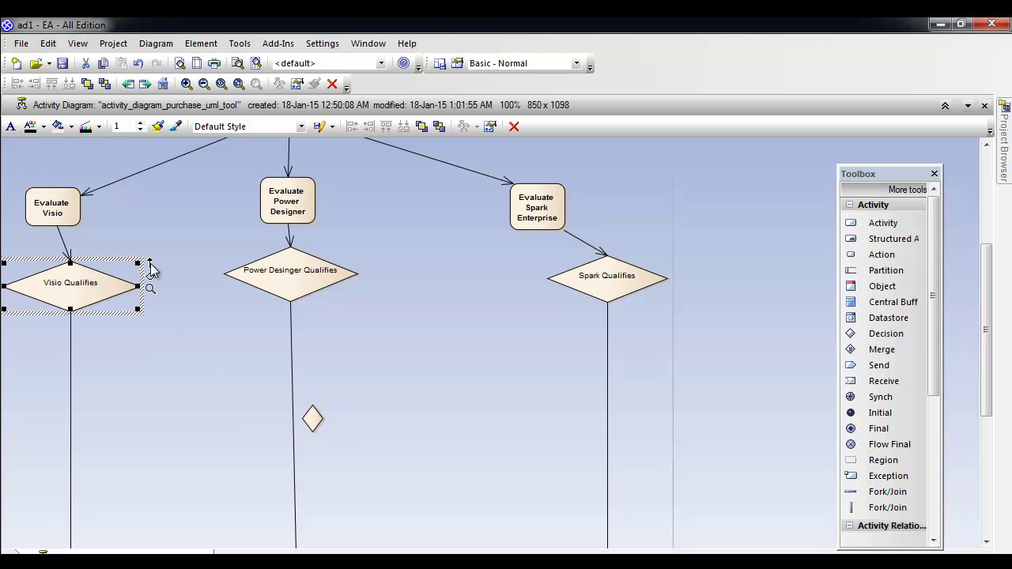
drag(150, 267, 305, 419)
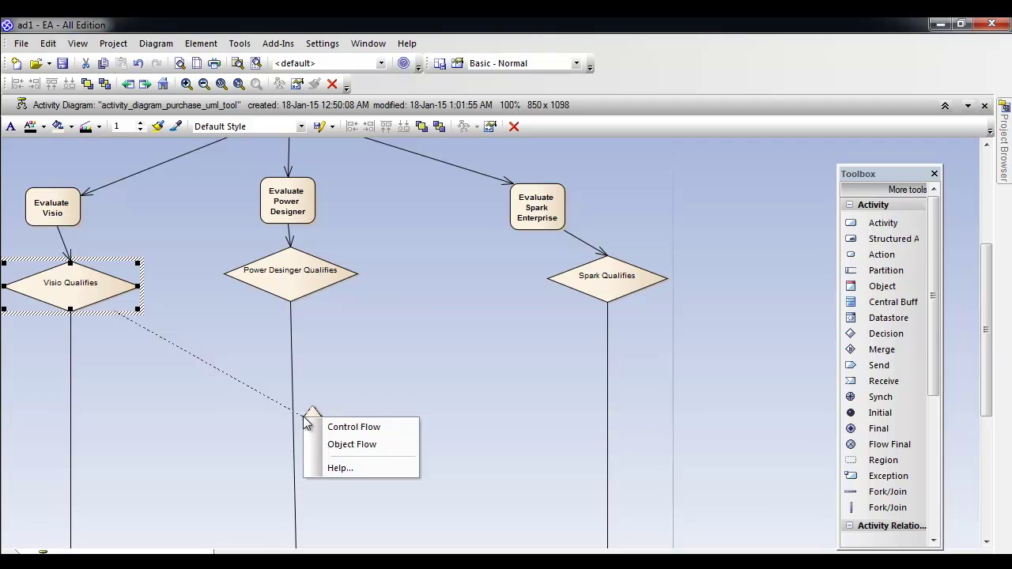
click(317, 427)
click(311, 287)
drag(355, 426, 316, 413)
click(324, 417)
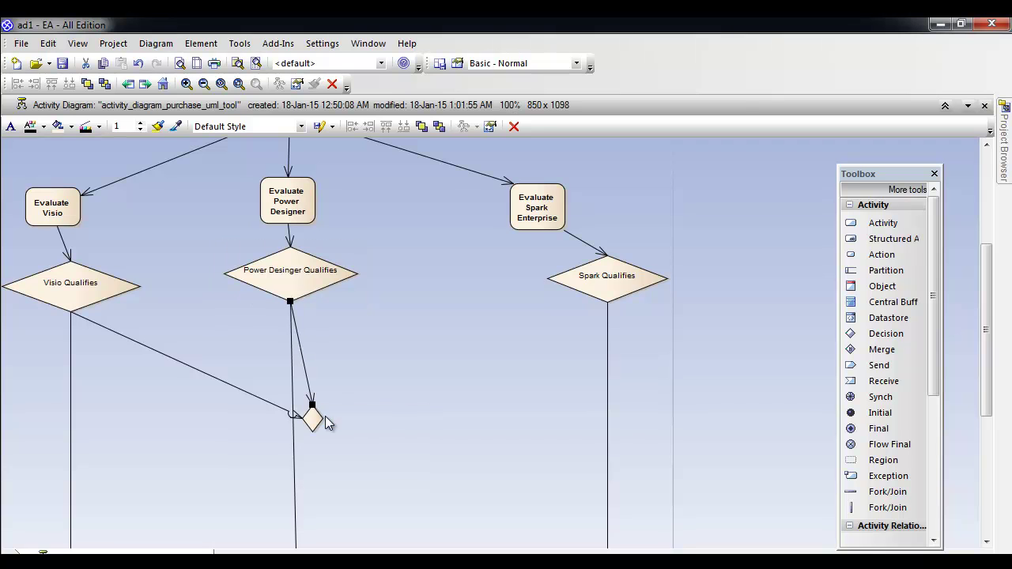
click(603, 292)
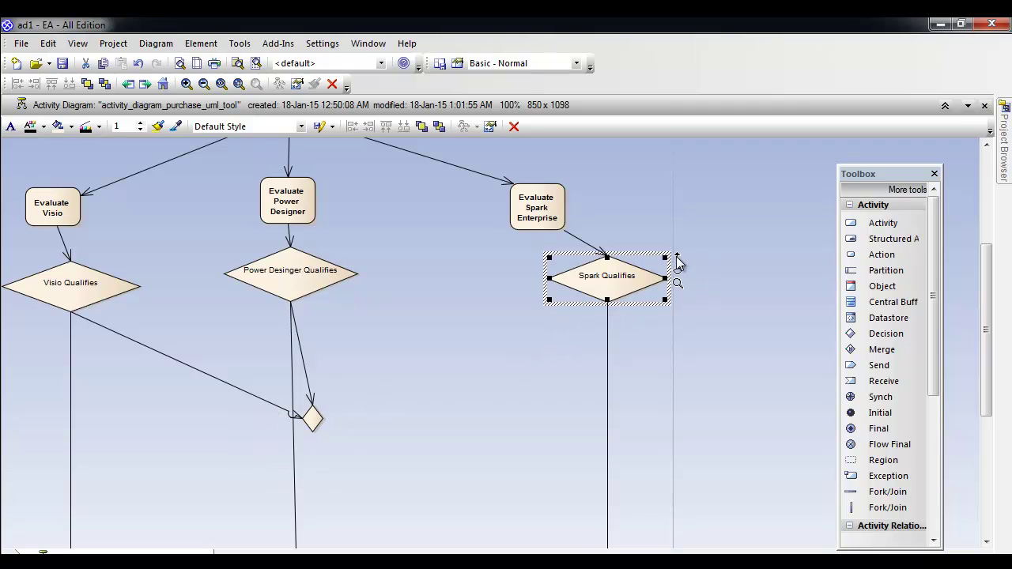
drag(676, 259, 322, 416)
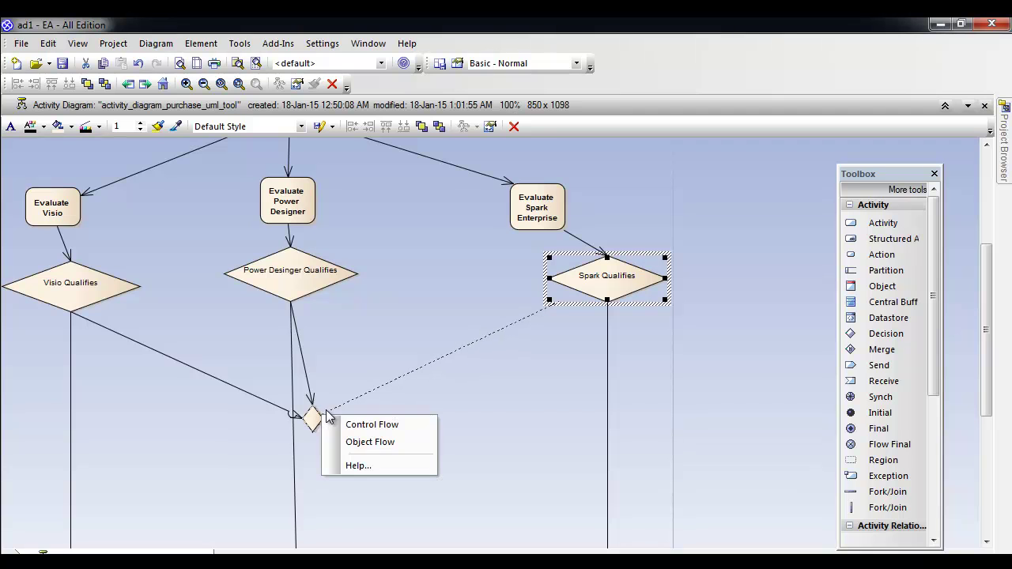
click(372, 425)
Enlarge and widen the unnamed decision between the qualification decisions and the final node, and shift "Power Desinger Qualifies" slightly left.
click(324, 419)
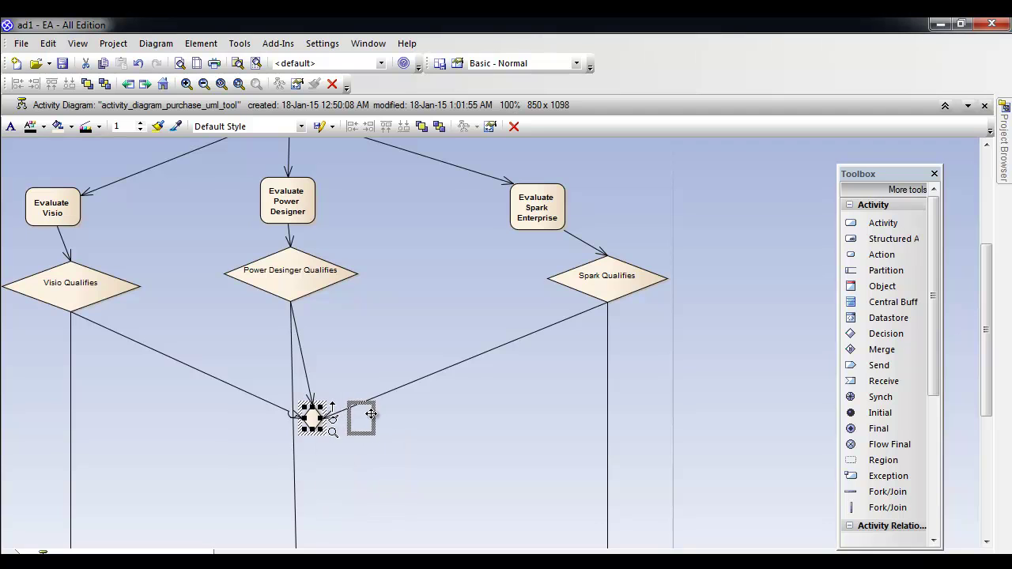
drag(318, 415, 368, 447)
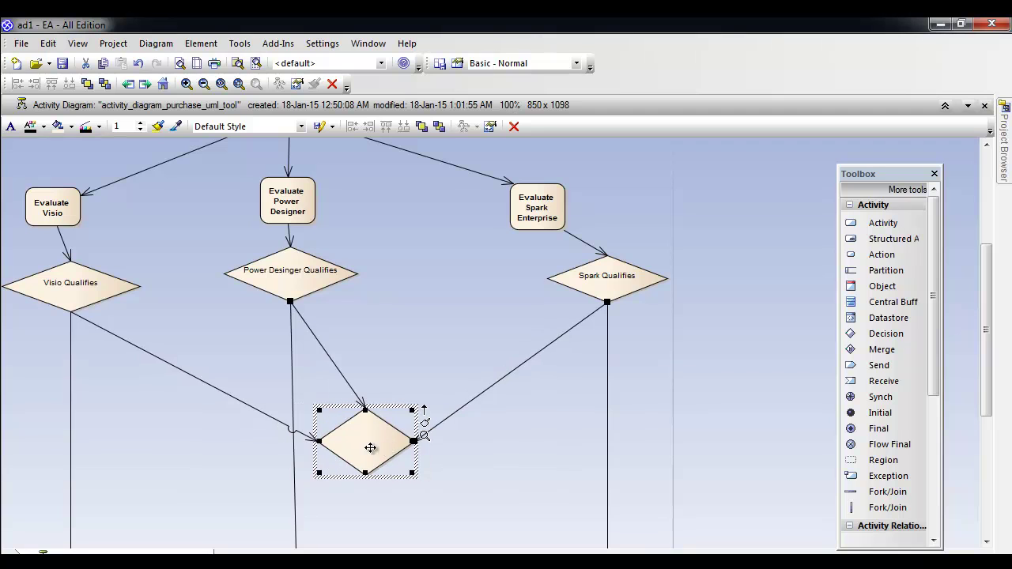
click(288, 269)
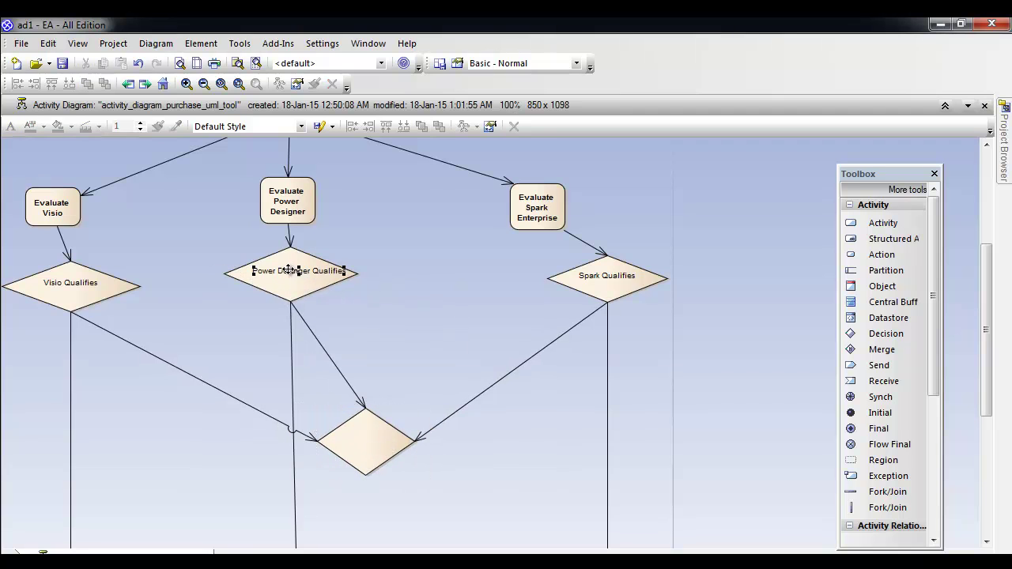
drag(290, 278, 248, 278)
click(355, 307)
drag(365, 434, 313, 442)
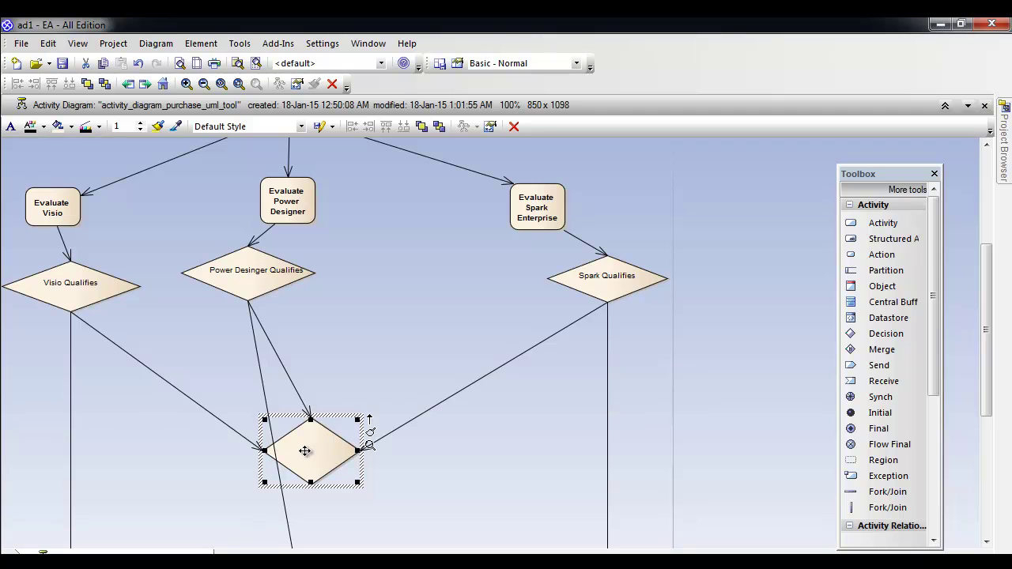
drag(358, 451, 412, 451)
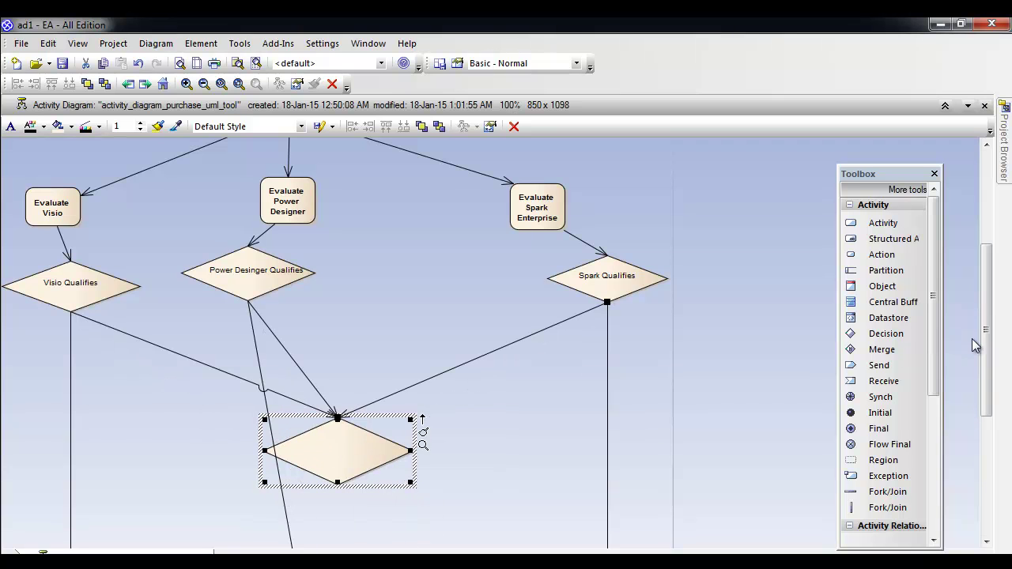
Move "Power Desinger Qualifies" to the right and line up "Evaluate Power Designer" above it.
drag(984, 341, 979, 387)
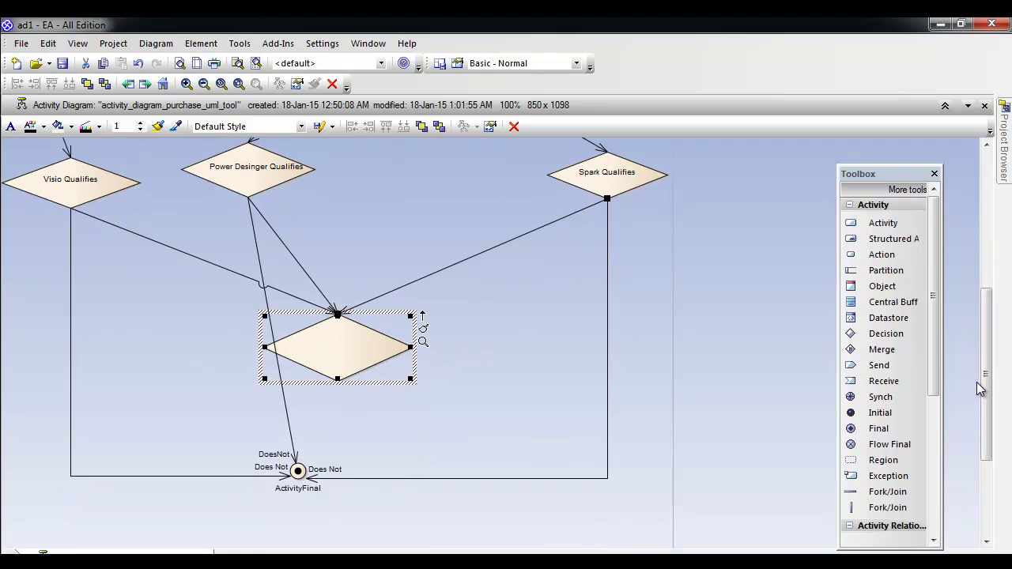
click(274, 335)
drag(251, 171, 330, 185)
click(275, 188)
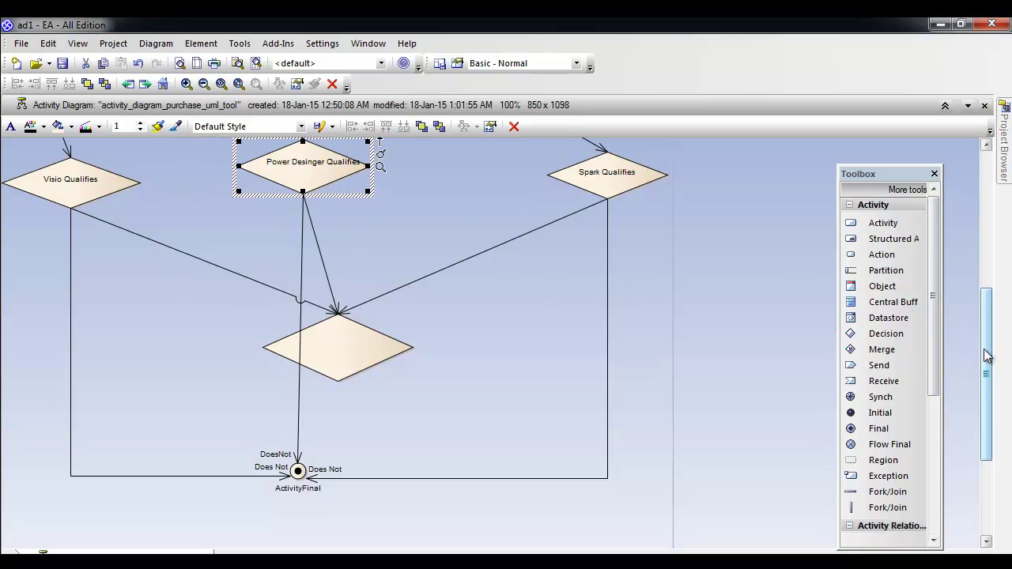
drag(987, 355, 988, 310)
drag(278, 205, 292, 206)
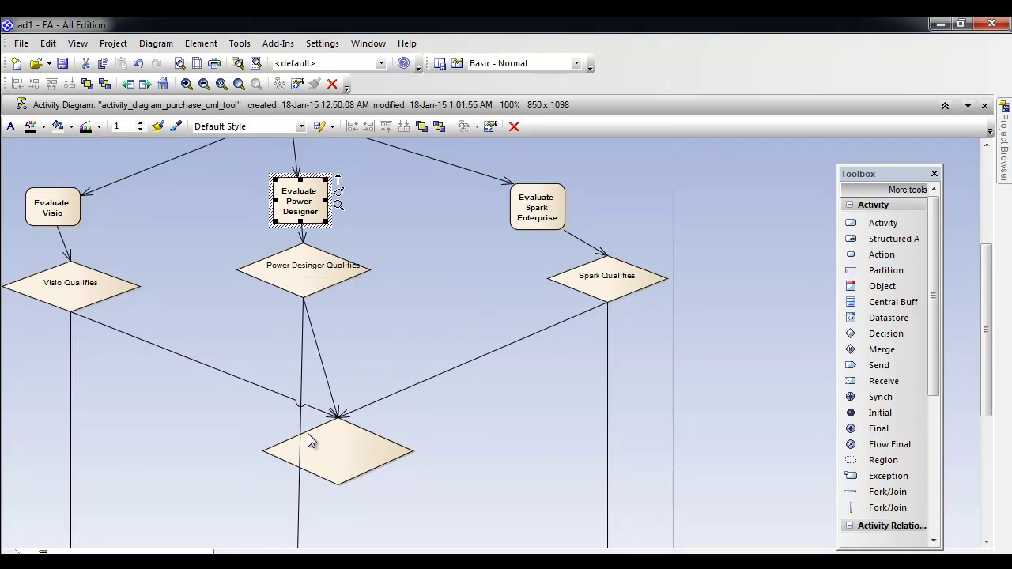
Bend the final flow from "Power Desinger Qualifies" out to the left so it passes around the unnamed decision.
click(301, 463)
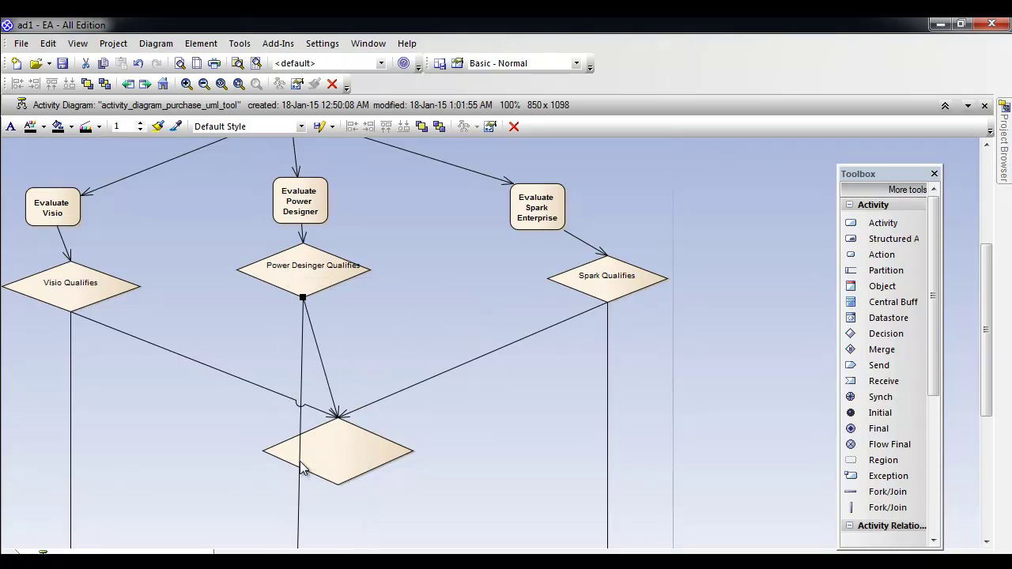
drag(301, 470, 128, 448)
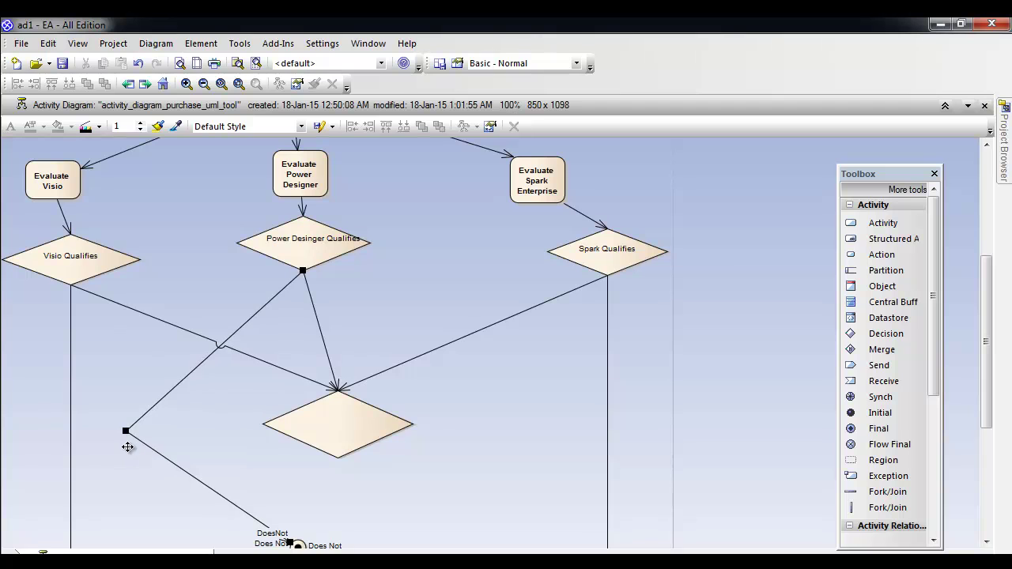
click(327, 474)
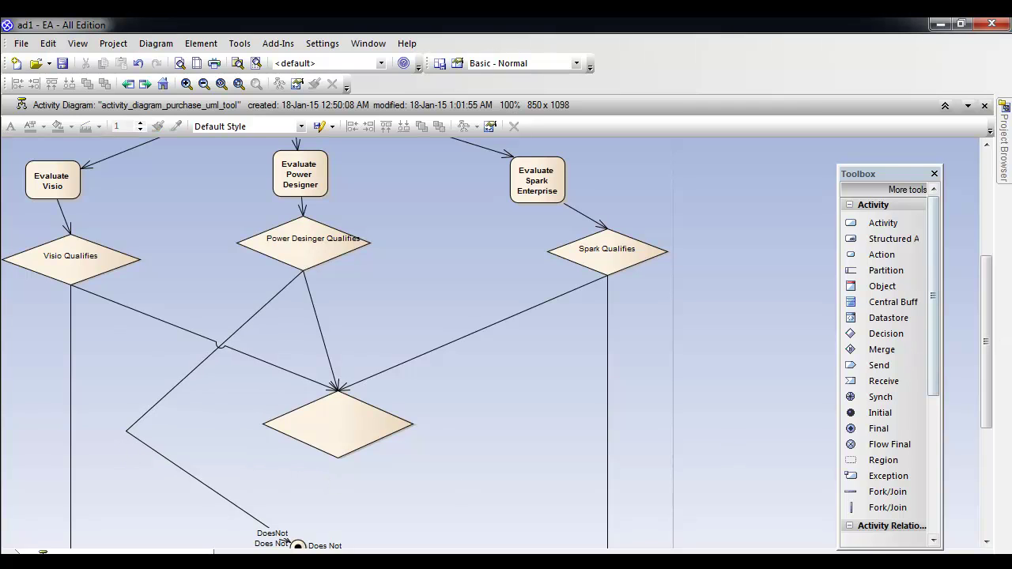
Shift the unnamed decision slightly up and left, and nudge the activity final node slightly right.
drag(357, 435, 346, 426)
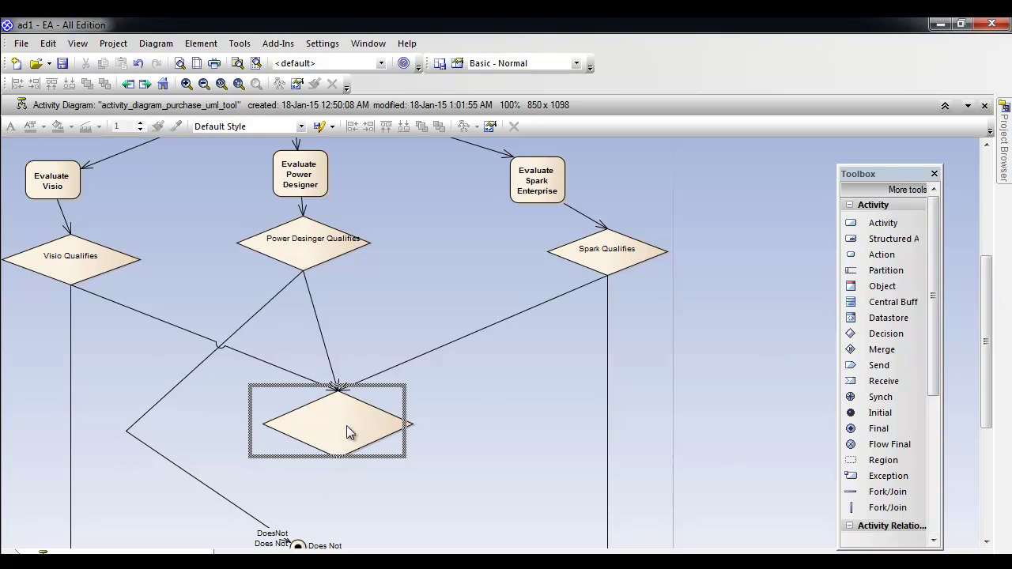
drag(987, 268, 988, 299)
mouse_move(297, 473)
mouse_down()
mouse_move(299, 531)
mouse_move(312, 536)
mouse_move(303, 470)
mouse_up()
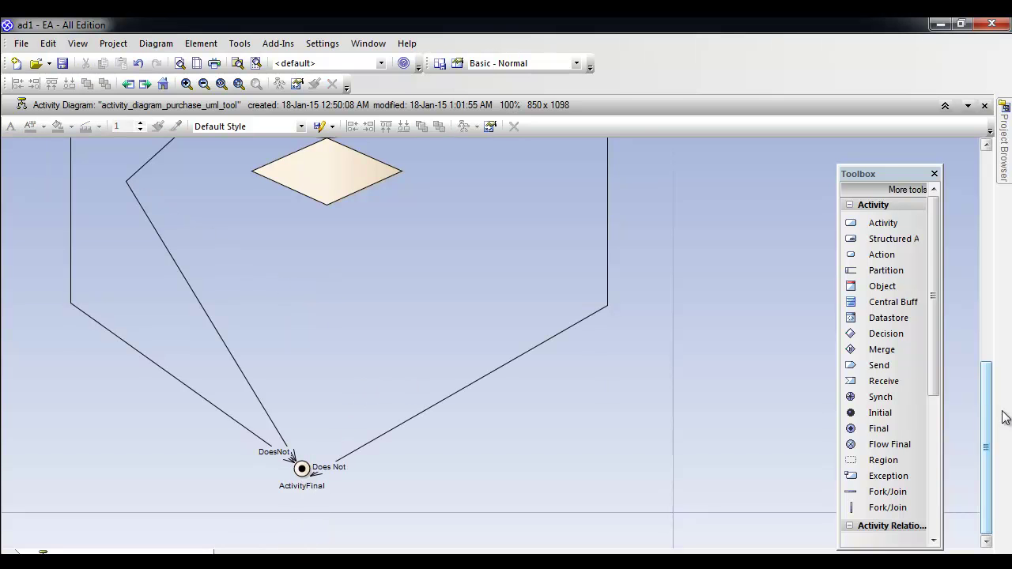
Name the control flows from "Visio Qualifies" and "Power Desinger Qualifies" to the unnamed decision "Yes".
drag(988, 416, 1001, 305)
double_click(175, 337)
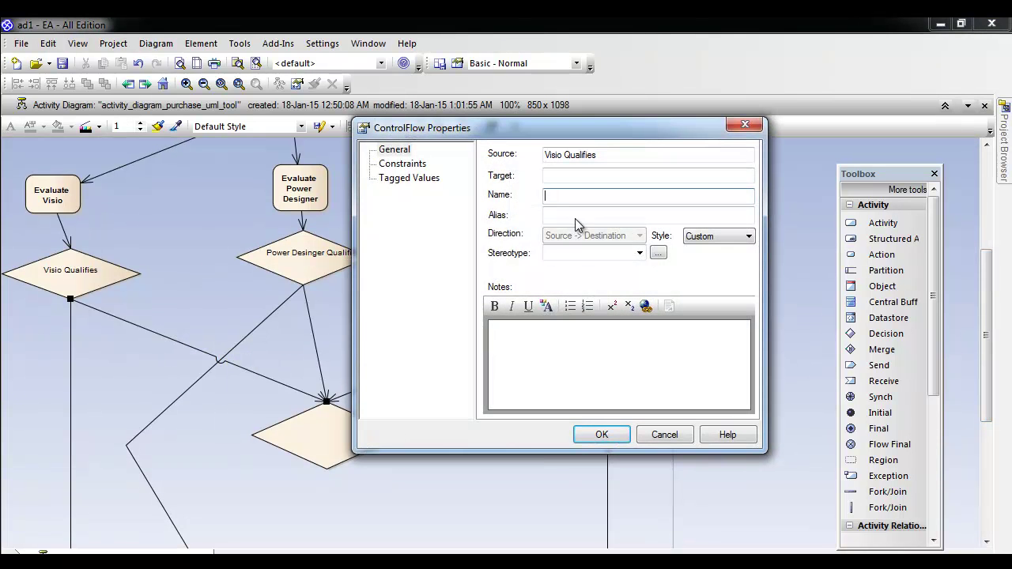
text(Ye)
click(599, 435)
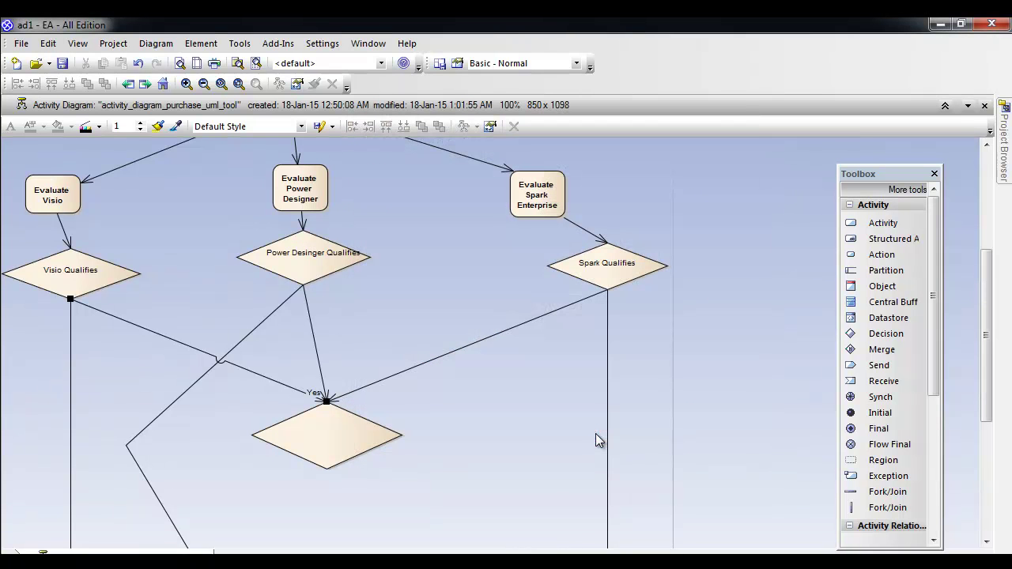
double_click(323, 365)
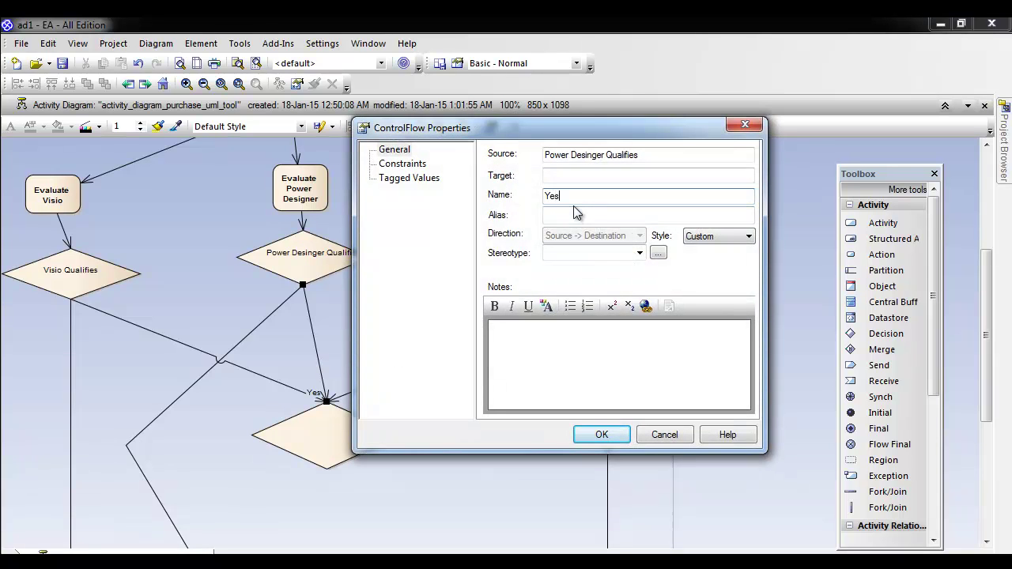
click(595, 435)
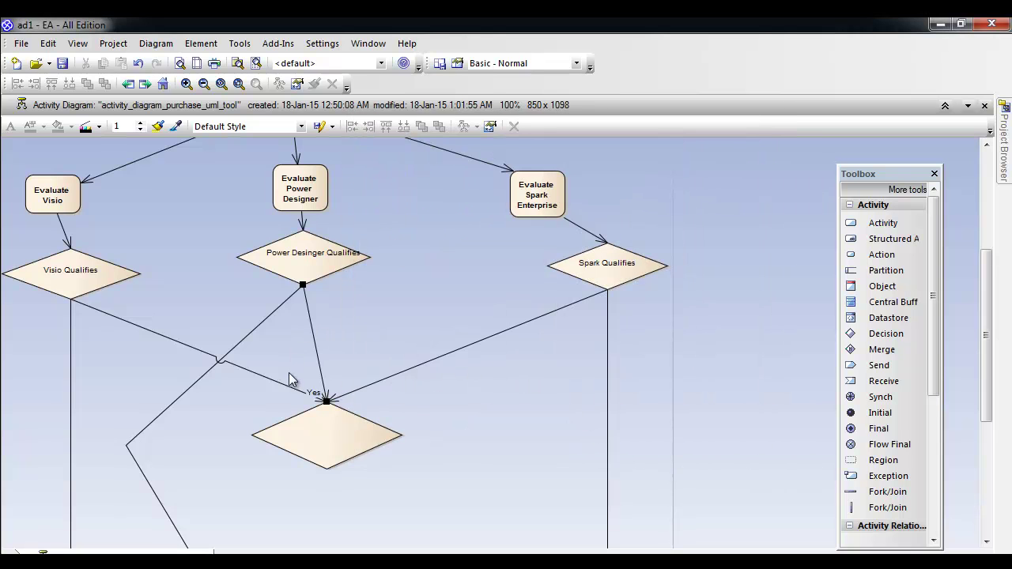
Attach the Visio and Spark flows to the unnamed decision's left and right corners, and name the Spark flow "Yes".
drag(282, 381, 265, 390)
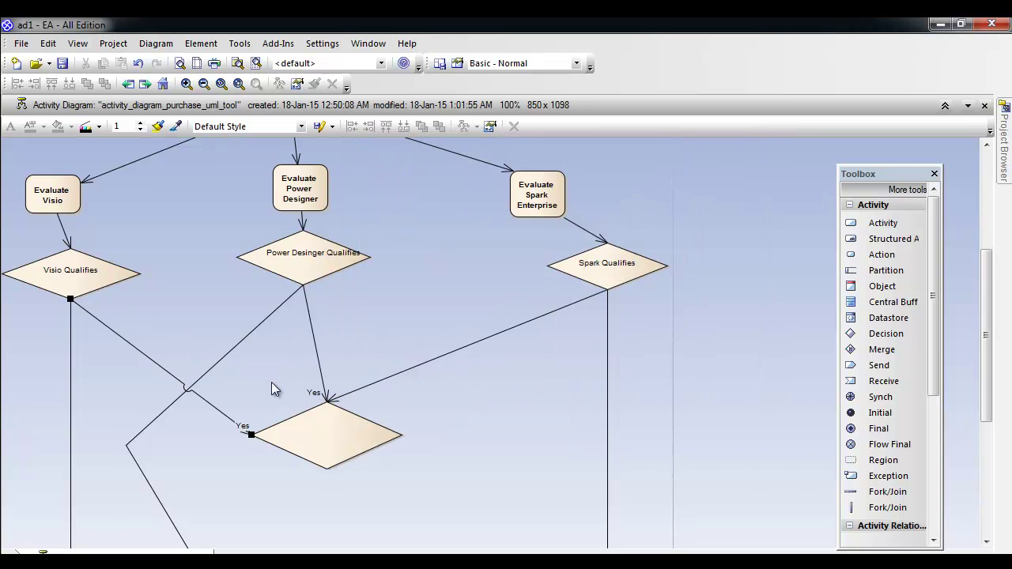
drag(339, 396, 364, 402)
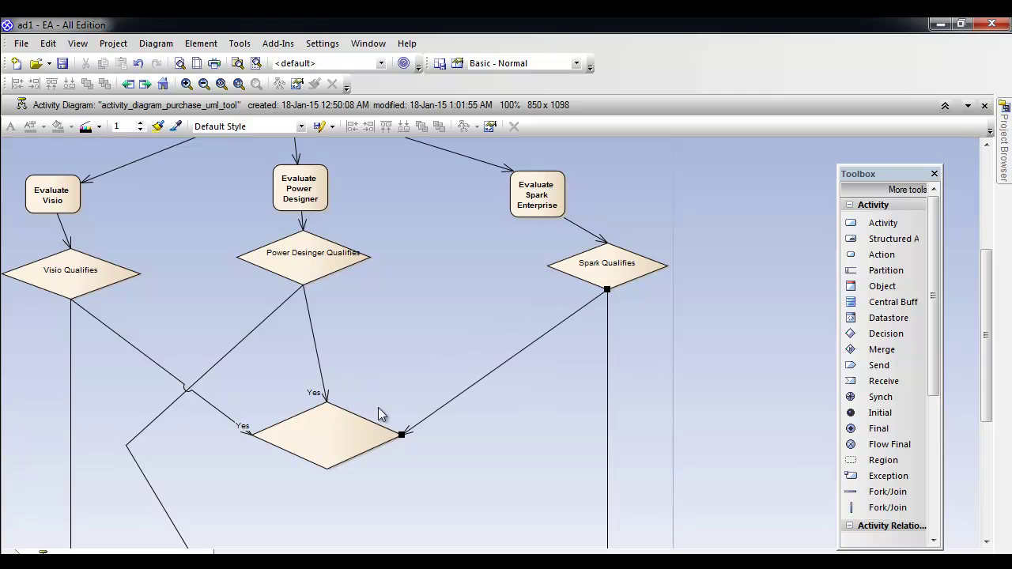
double_click(469, 389)
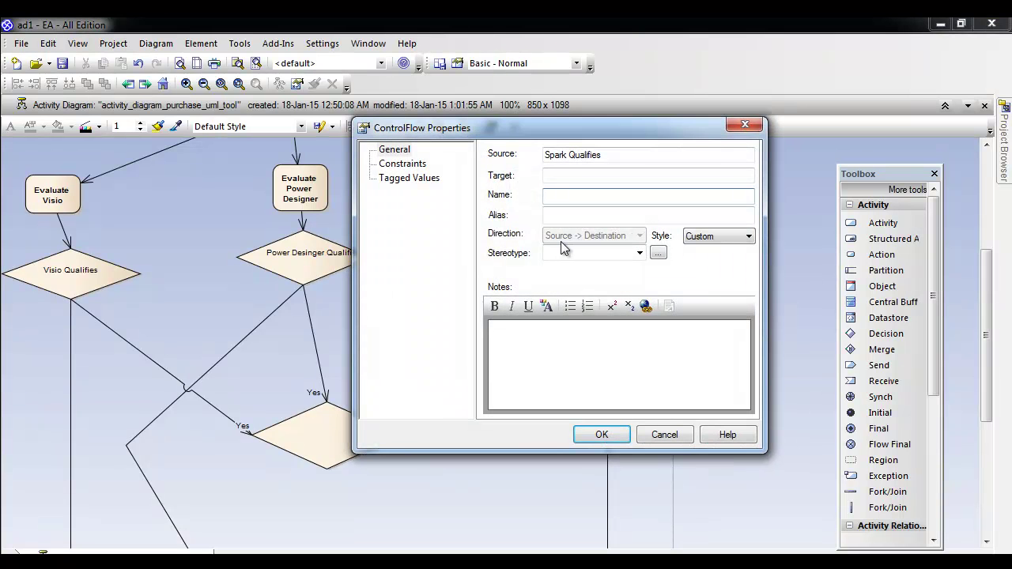
text(T)
text(es)
click(597, 435)
click(472, 422)
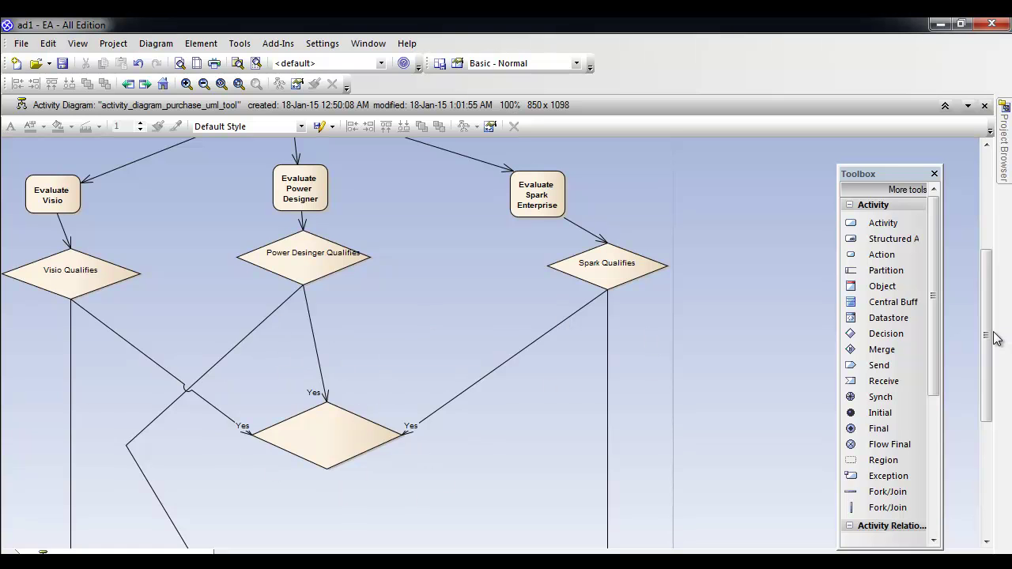
Move the unnamed decision slightly left and name it "Qualified Software".
mouse_move(992, 290)
mouse_down()
mouse_move(991, 233)
mouse_move(991, 290)
mouse_up()
drag(322, 451, 308, 448)
double_click(306, 436)
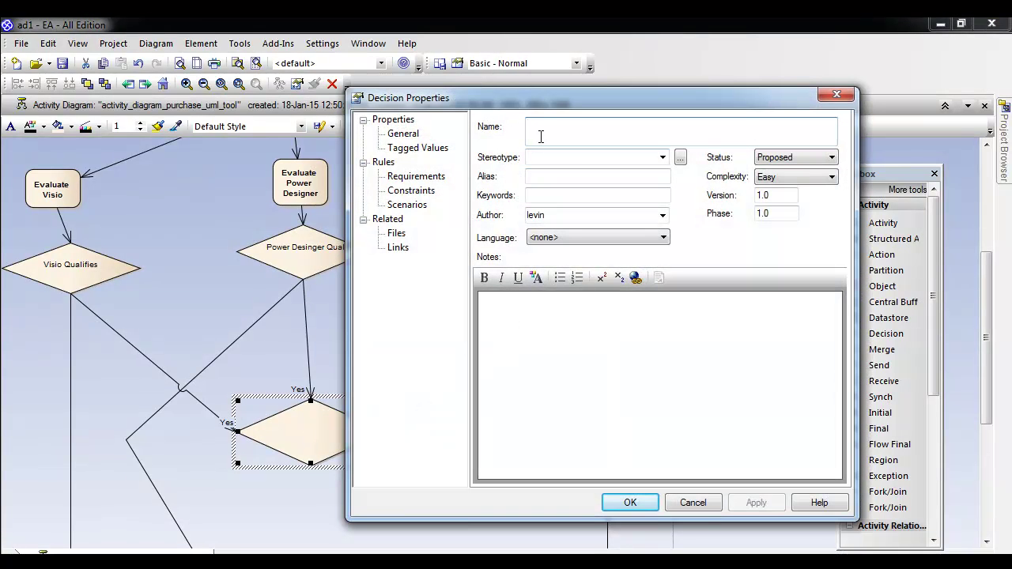
text(S)
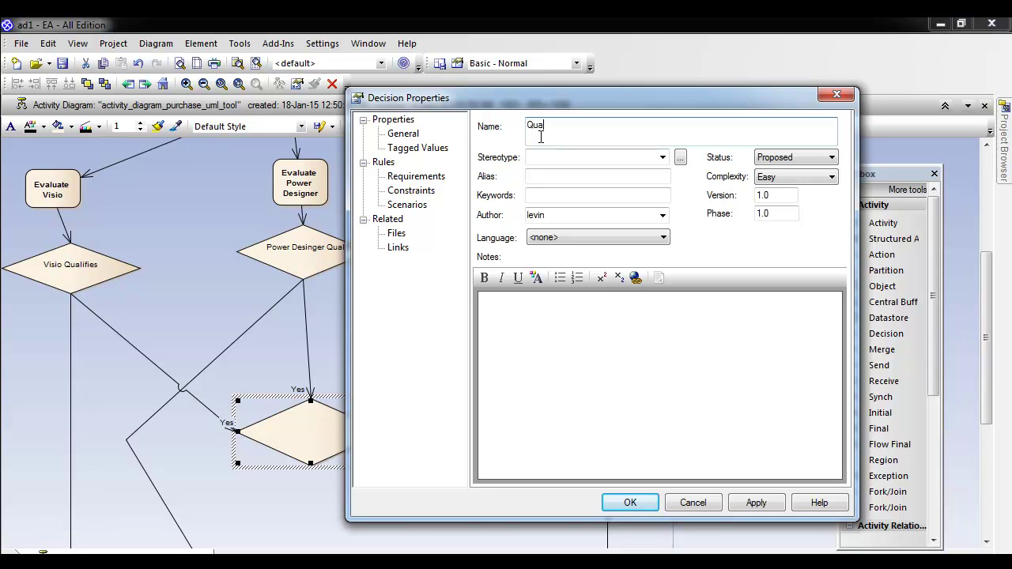
text(ualified Software)
click(639, 502)
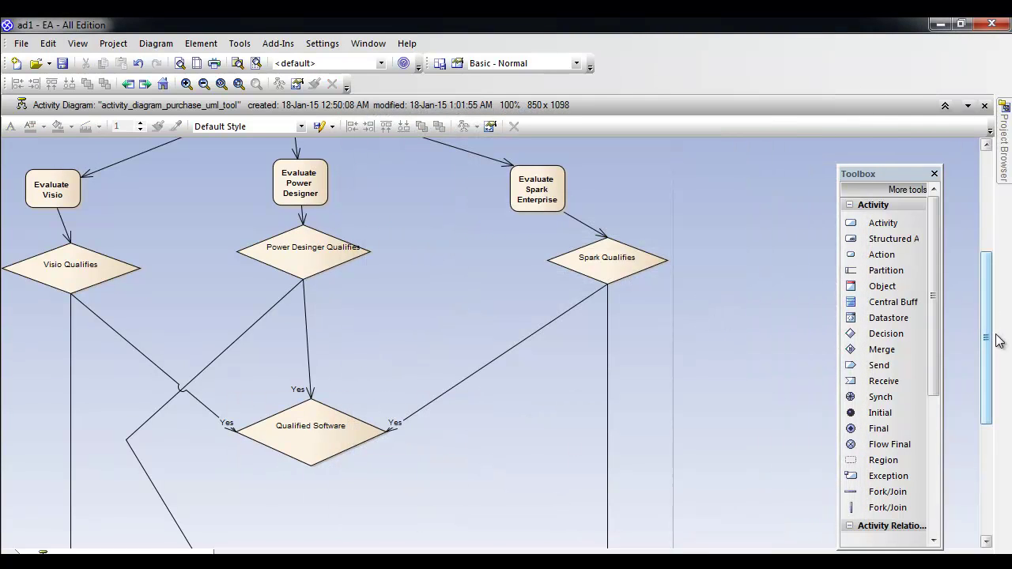
Add a normal action "Price Approval (Management)" with a control flow from "Qualified Software", and centre it directly below that decision.
click(286, 449)
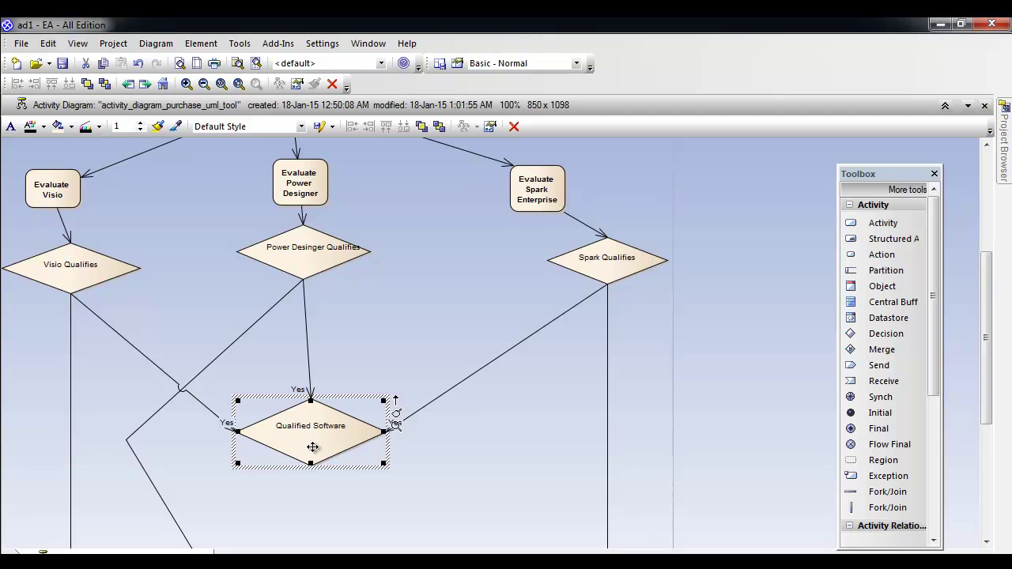
drag(396, 402, 314, 514)
mouse_move(388, 207)
click(500, 213)
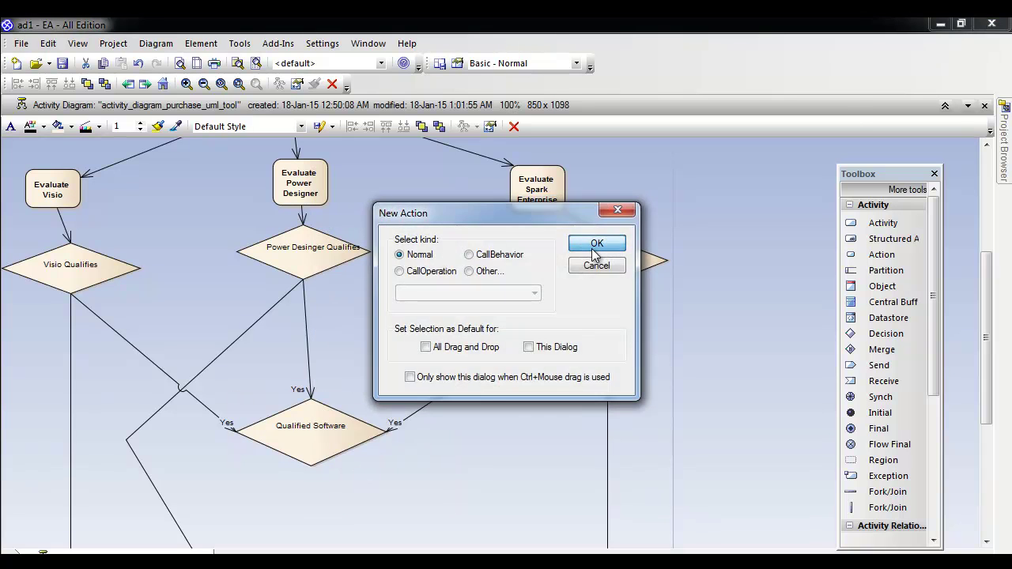
click(601, 243)
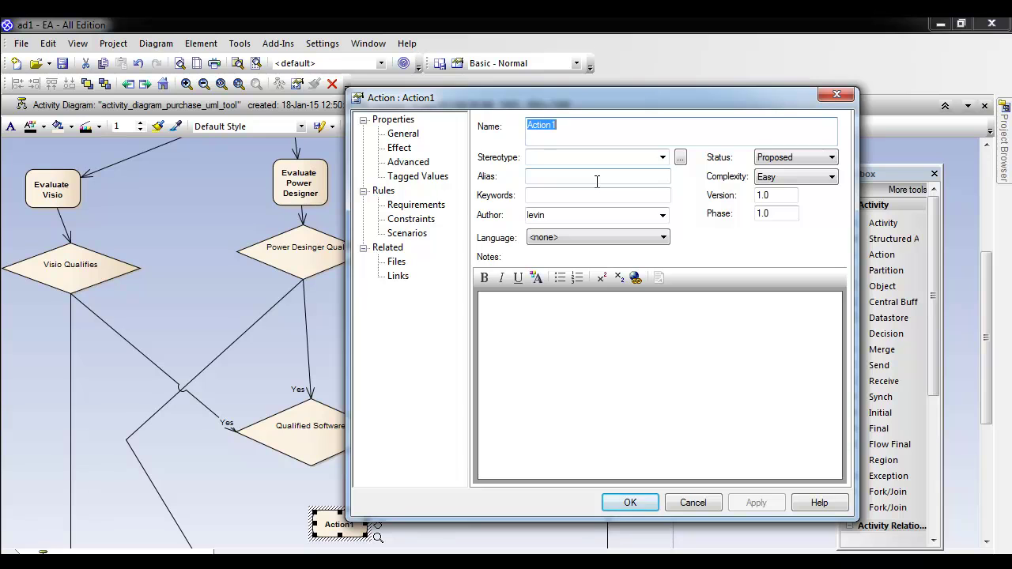
text(Pr)
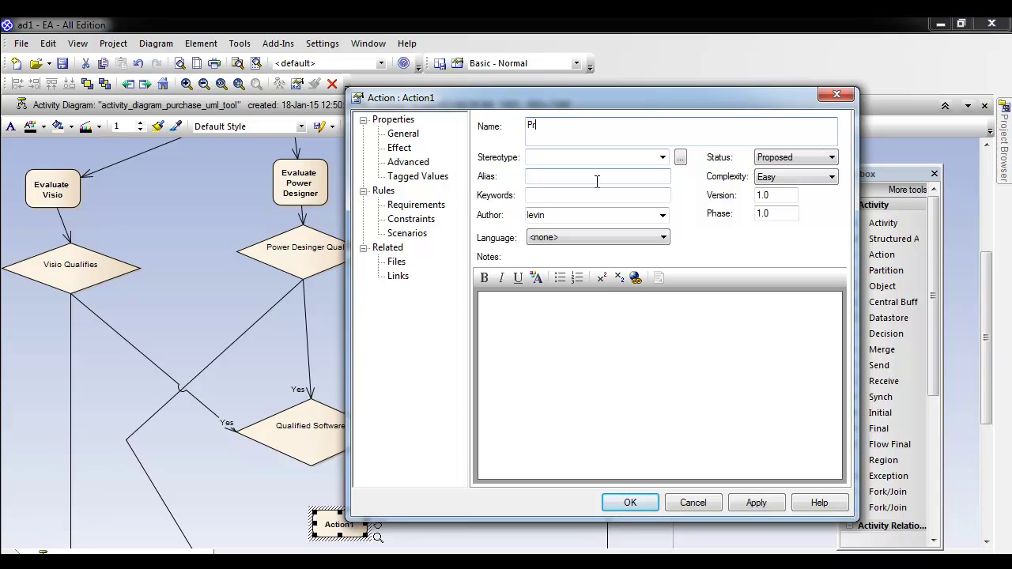
text(ice Approval (Management)
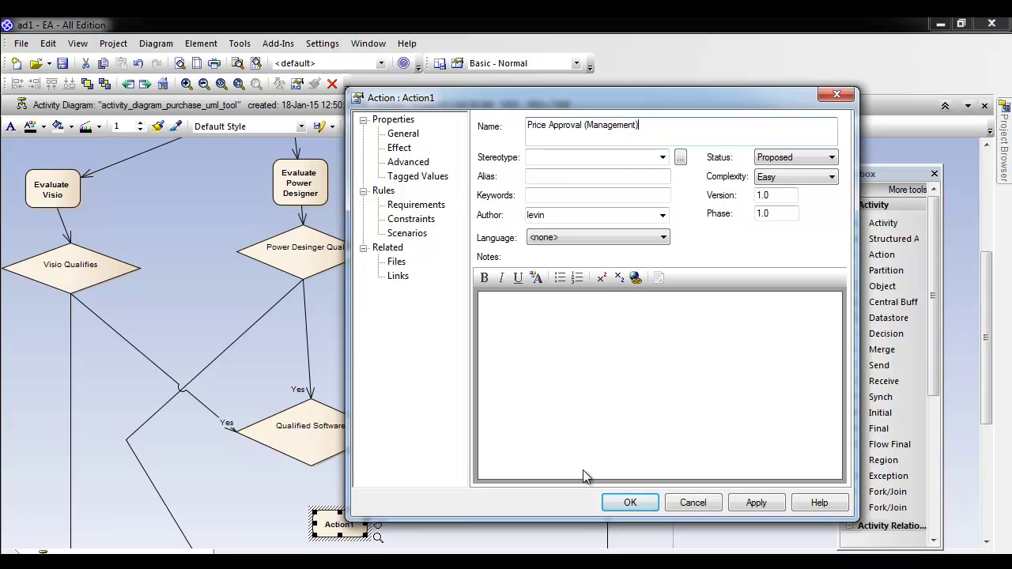
click(631, 503)
drag(988, 371, 989, 399)
drag(338, 487, 314, 478)
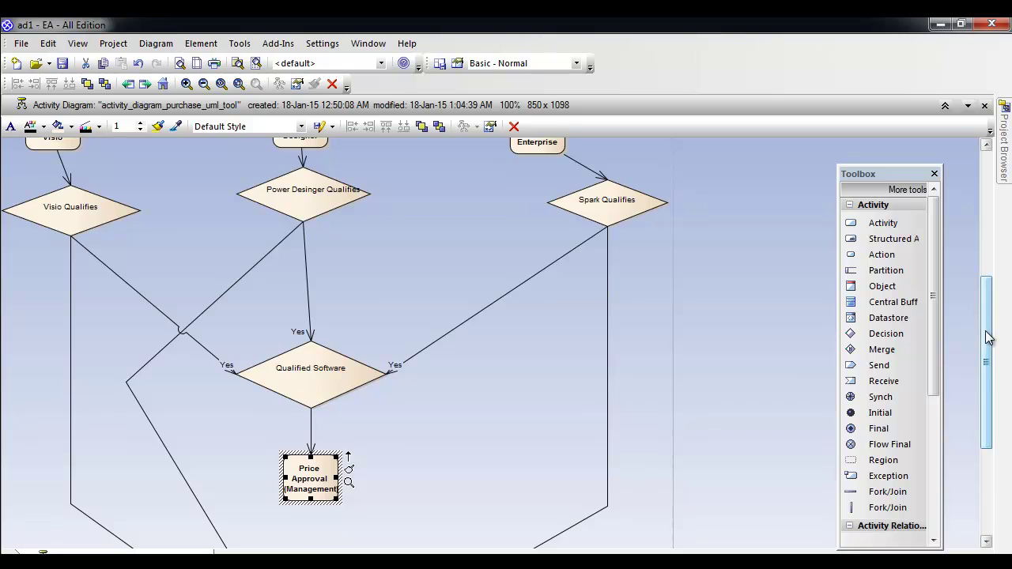
Add a normal action "Buy" below and left of "Price Approval (Management)", connected from it by a control flow.
drag(988, 338, 987, 385)
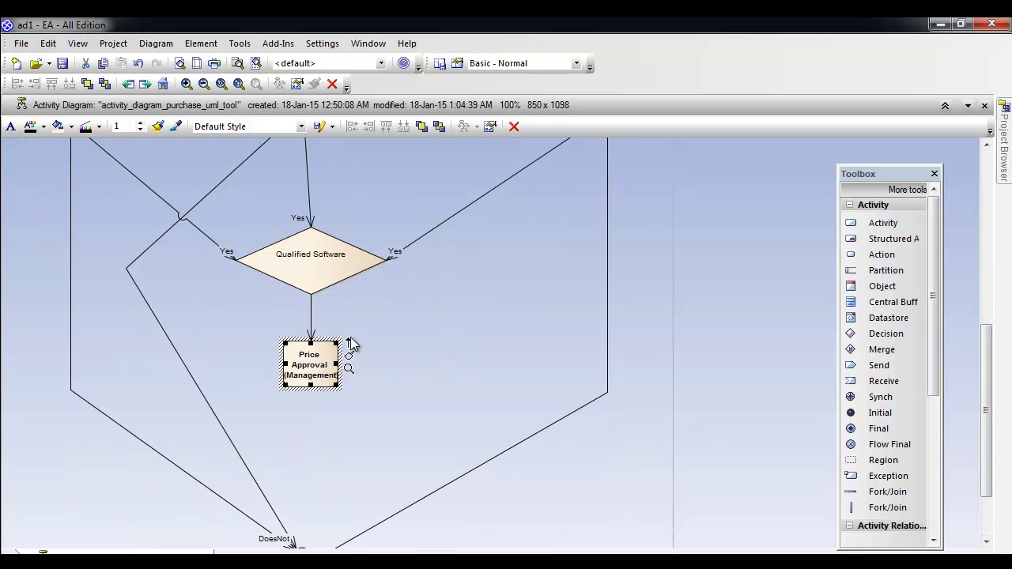
drag(351, 344, 226, 421)
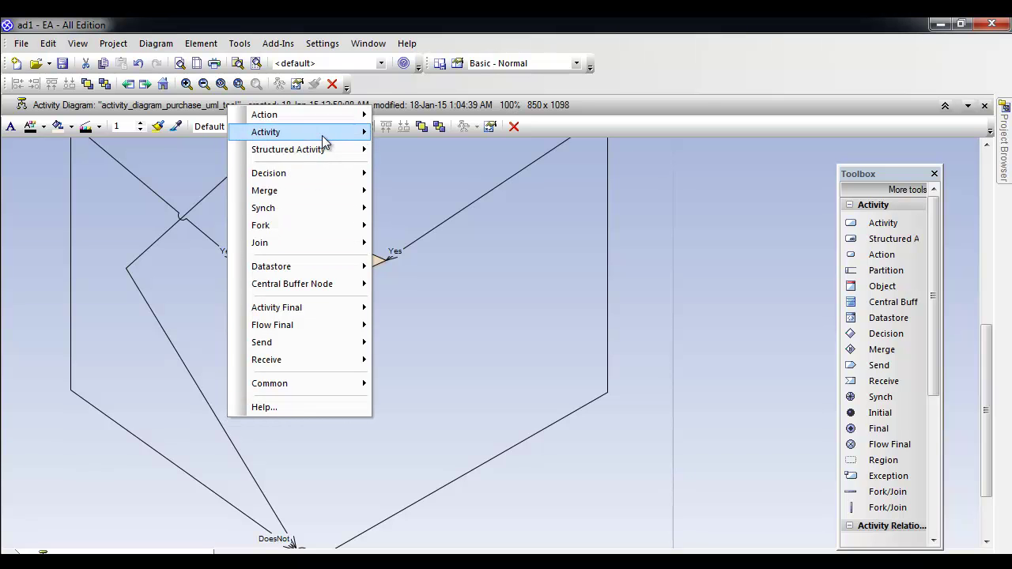
mouse_move(335, 121)
click(409, 116)
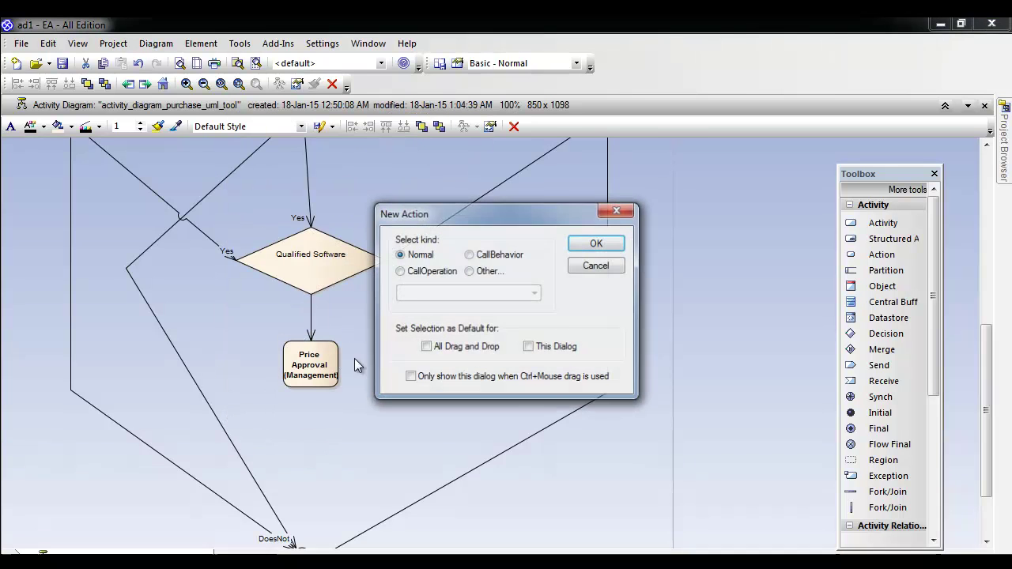
click(585, 239)
click(624, 504)
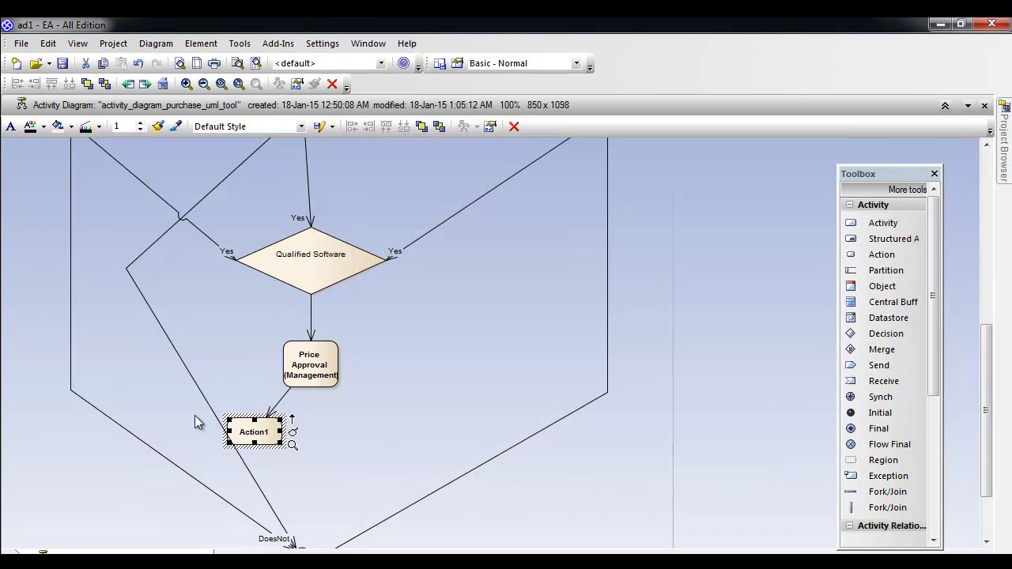
double_click(267, 432)
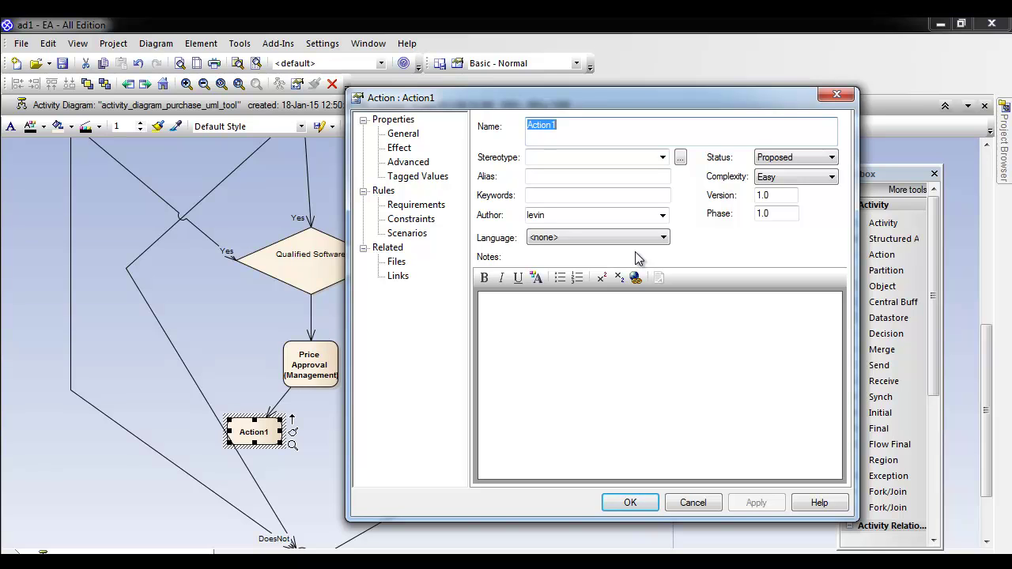
text(Buy)
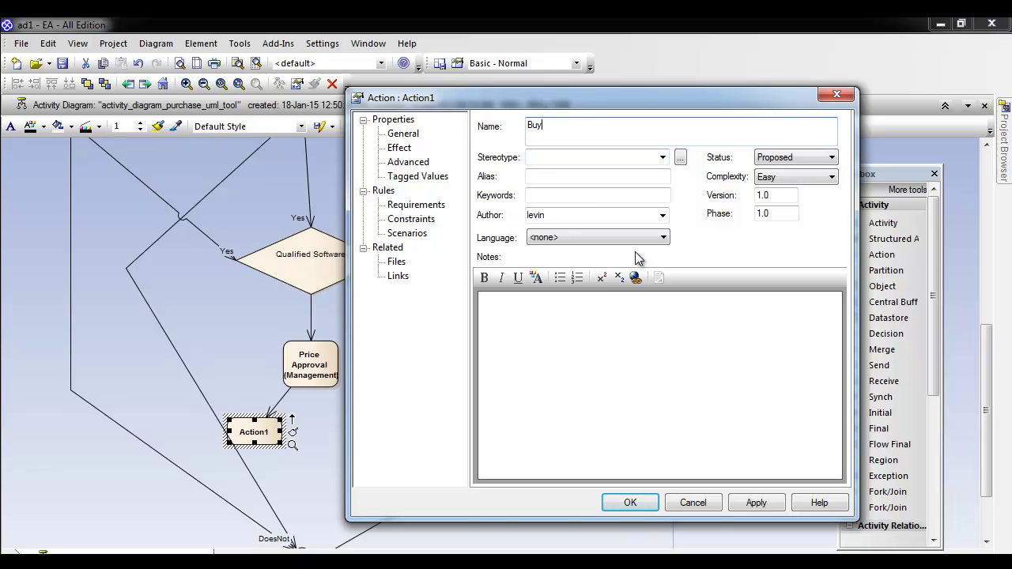
click(618, 505)
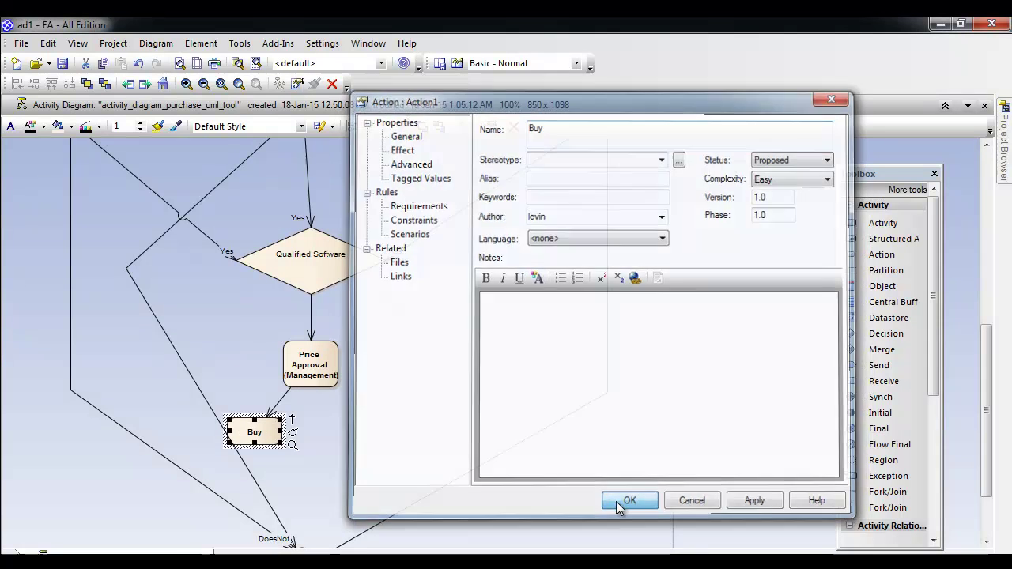
Add a normal action "Cancel" below and right of "Price Approval (Management)", connected from it by a control flow.
click(324, 370)
right_click(324, 360)
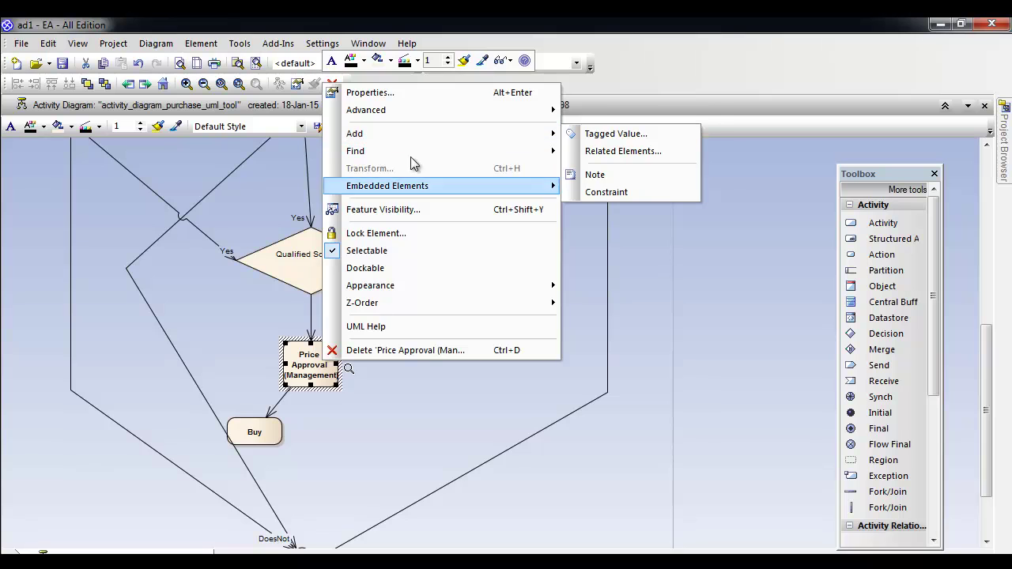
click(310, 360)
drag(349, 356, 386, 421)
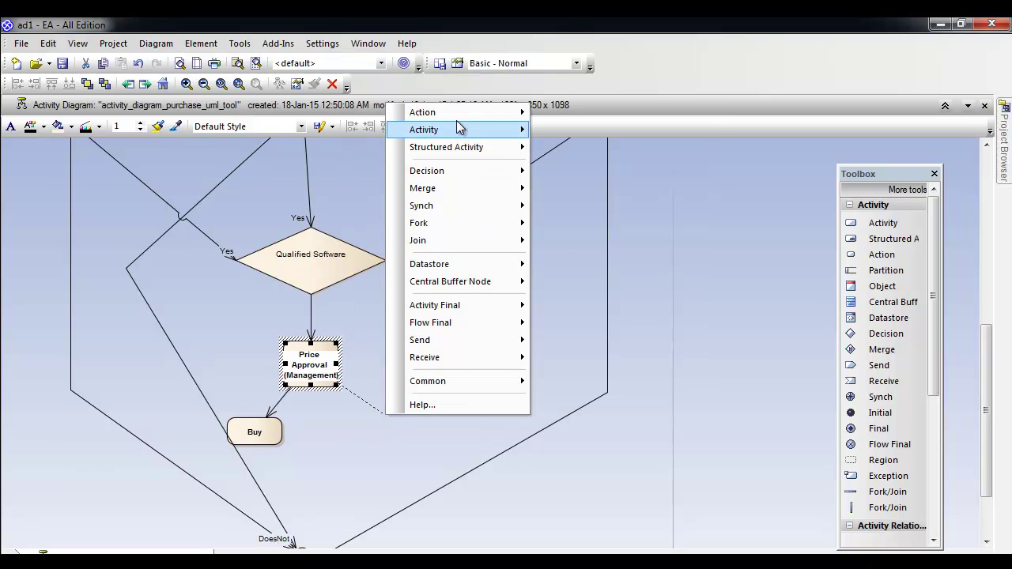
mouse_move(456, 113)
click(589, 121)
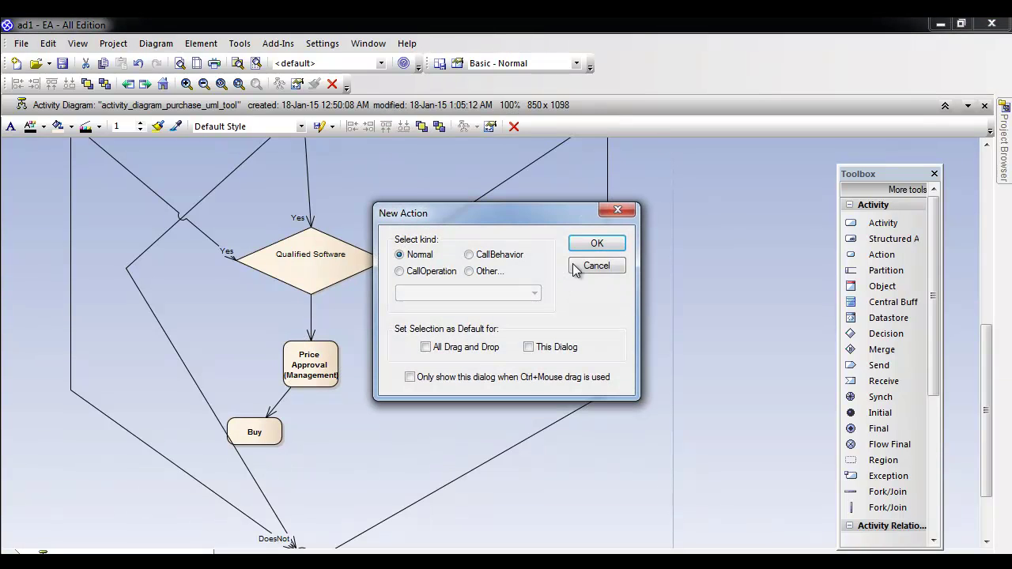
click(599, 242)
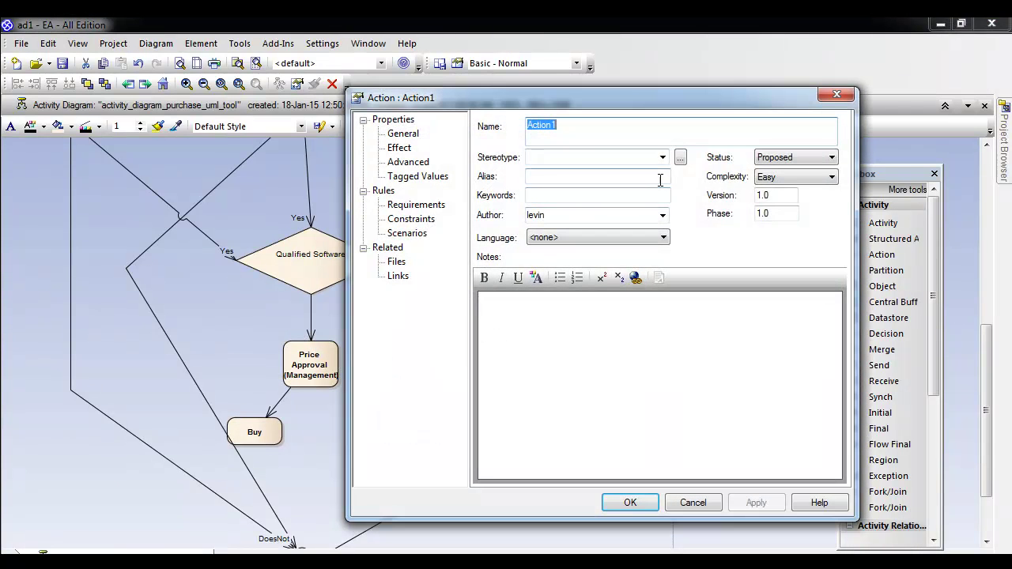
text(Cancel)
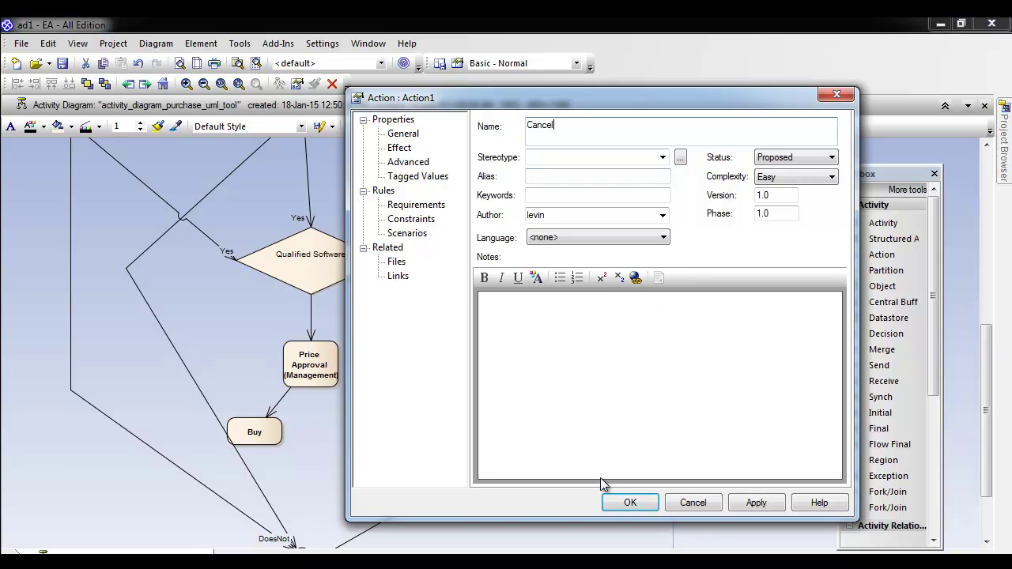
click(622, 501)
Move the "Buy" action further left and slightly up, clear of most of the Power Designer flow to the final node.
drag(249, 431, 201, 431)
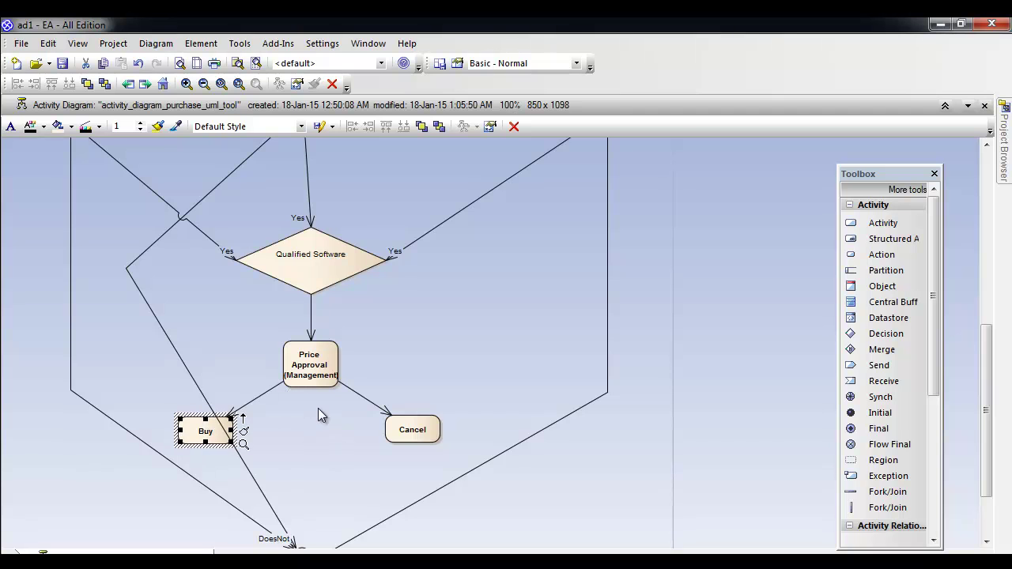
drag(202, 431, 101, 434)
drag(134, 430, 162, 404)
Pull the bends of the Visio and Spark final flows down level with the final node, and move "Cancel" right, level with "Buy".
click(74, 393)
drag(69, 390, 80, 473)
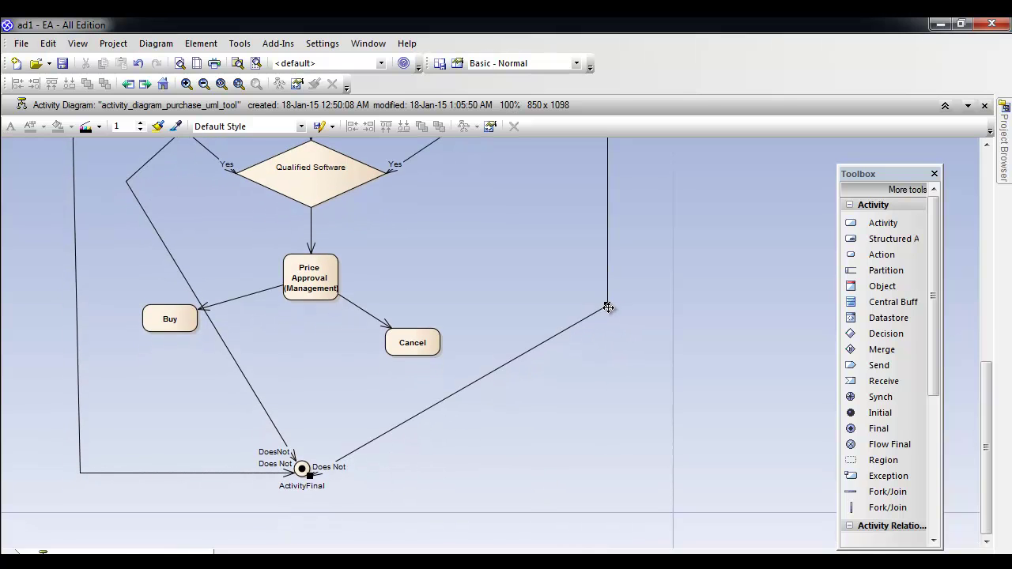
drag(608, 307, 607, 476)
drag(402, 346, 436, 323)
Name the control flow from "Price Approval (Management)" to "Buy" as "Approved".
click(167, 319)
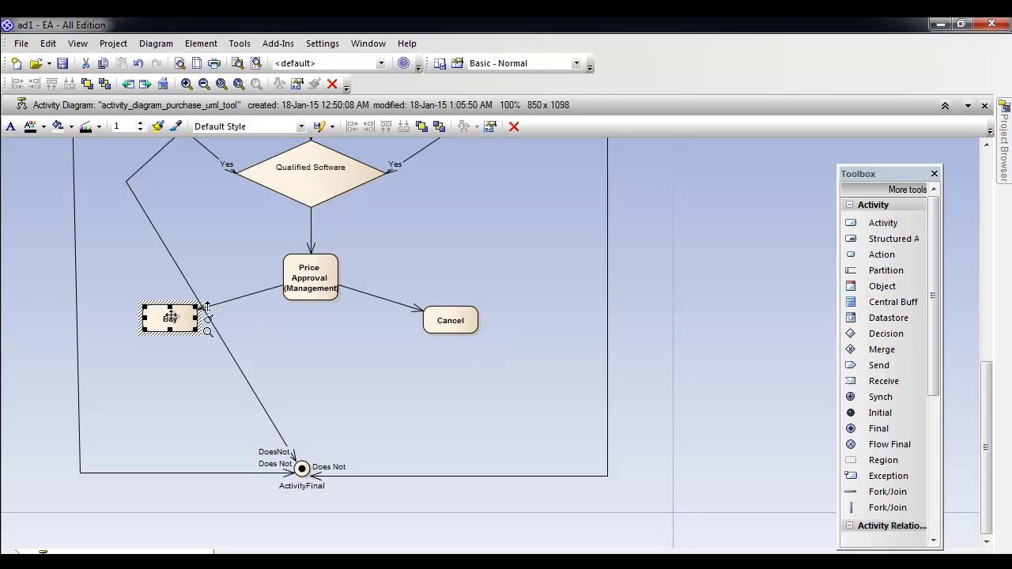
click(247, 295)
double_click(247, 295)
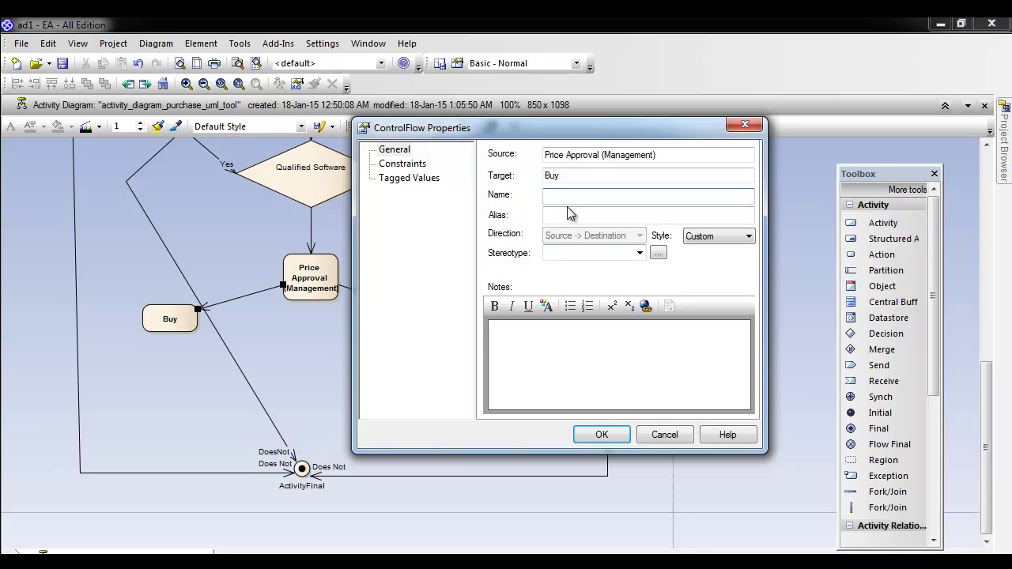
text(Approved)
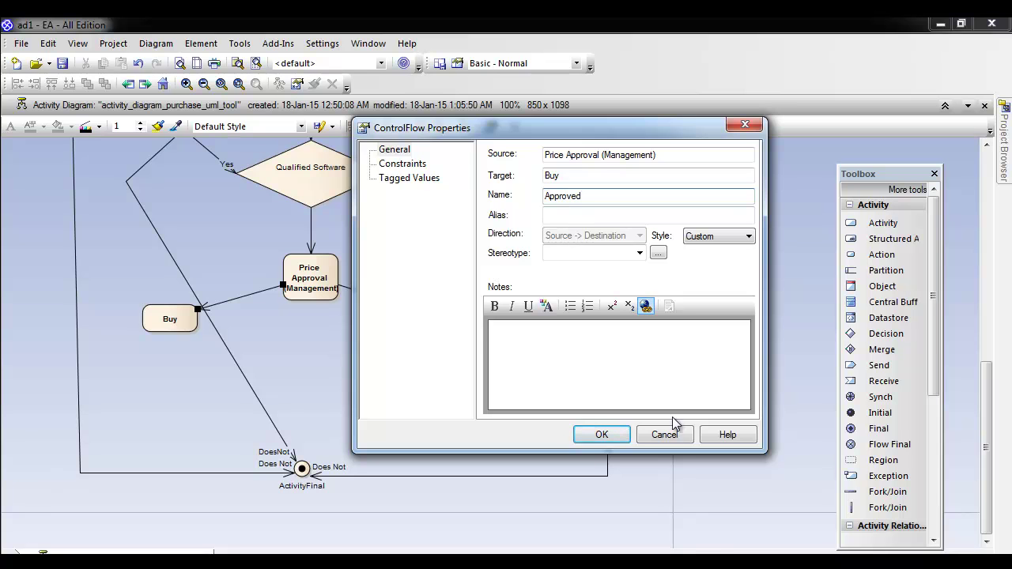
click(589, 431)
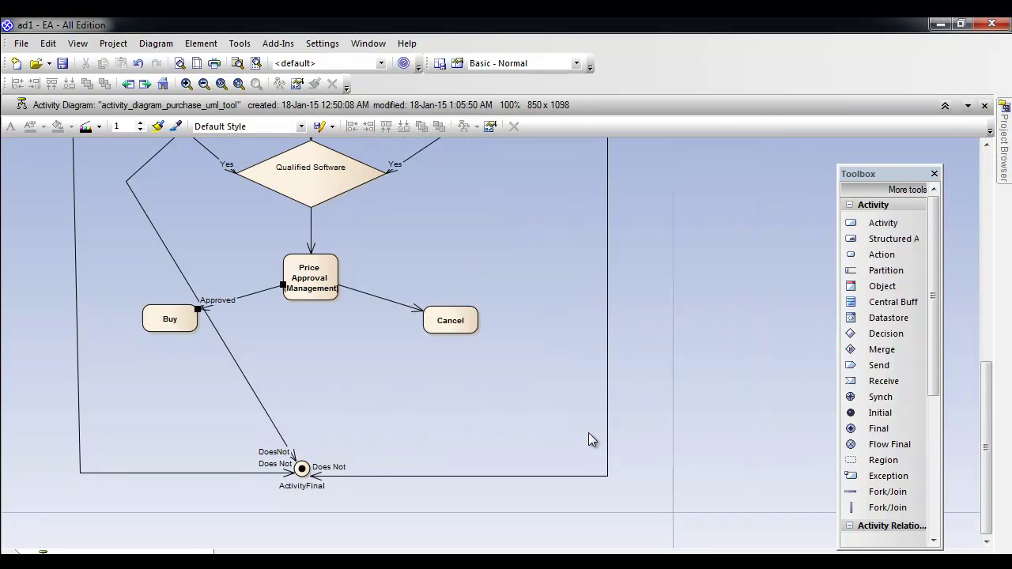
Name the control flow from "Price Approval (Management)" to the "Cancel" action as "Cancel".
double_click(375, 292)
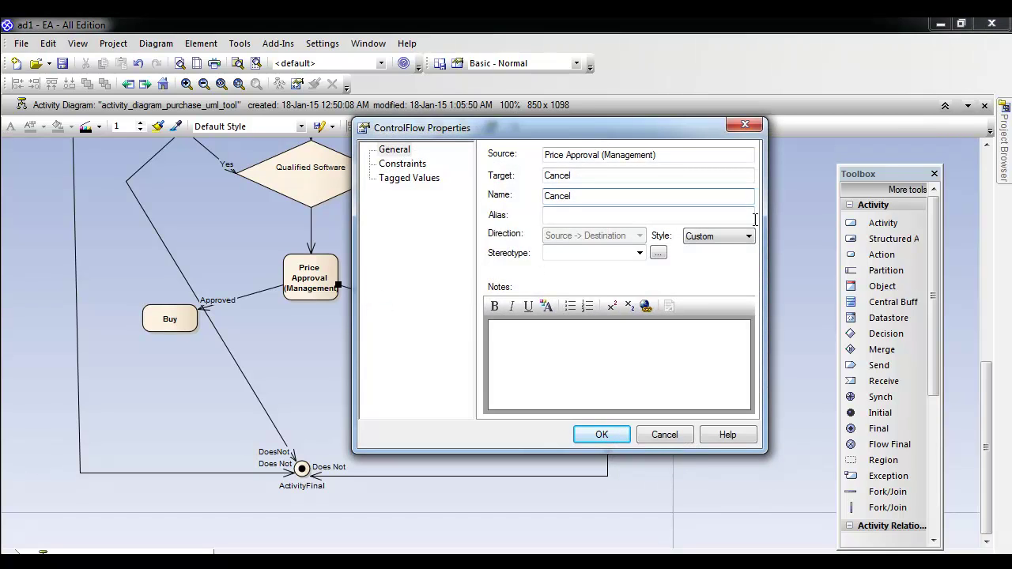
click(595, 433)
click(458, 379)
Nudge the "Buy" action slightly left and connect it to the final node with a control flow.
drag(171, 321, 167, 321)
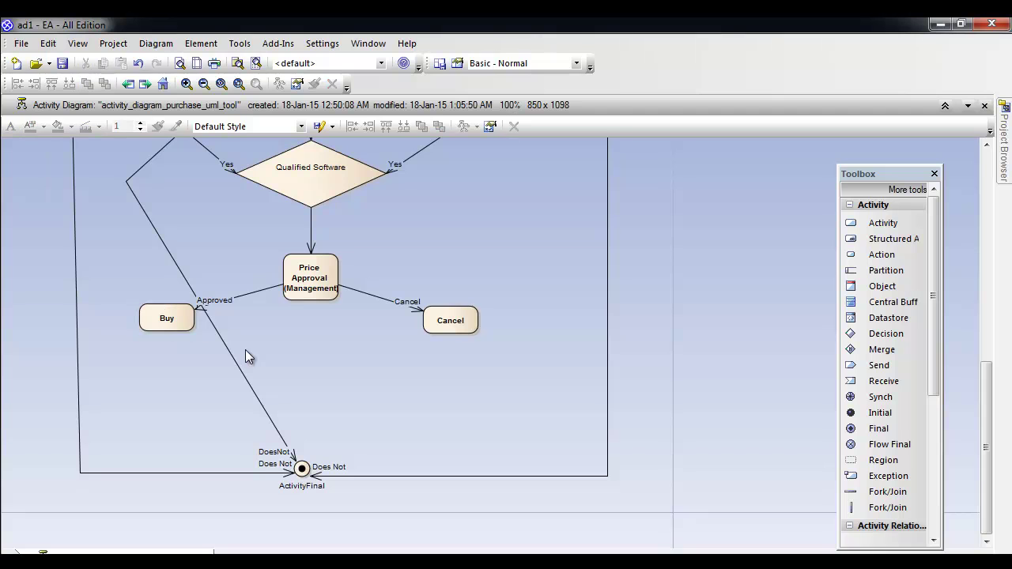
click(176, 321)
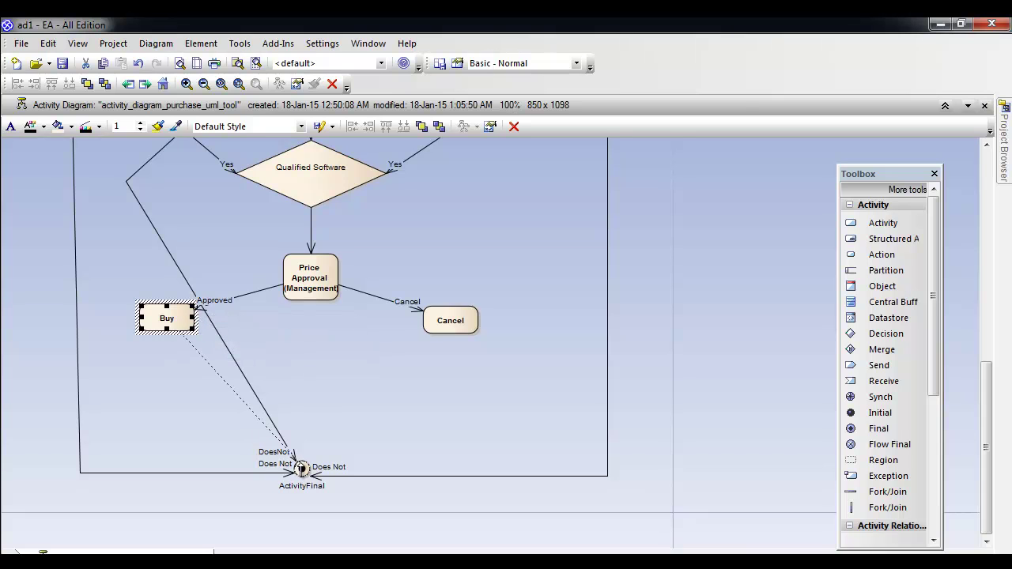
drag(301, 468, 301, 468)
click(320, 467)
click(175, 326)
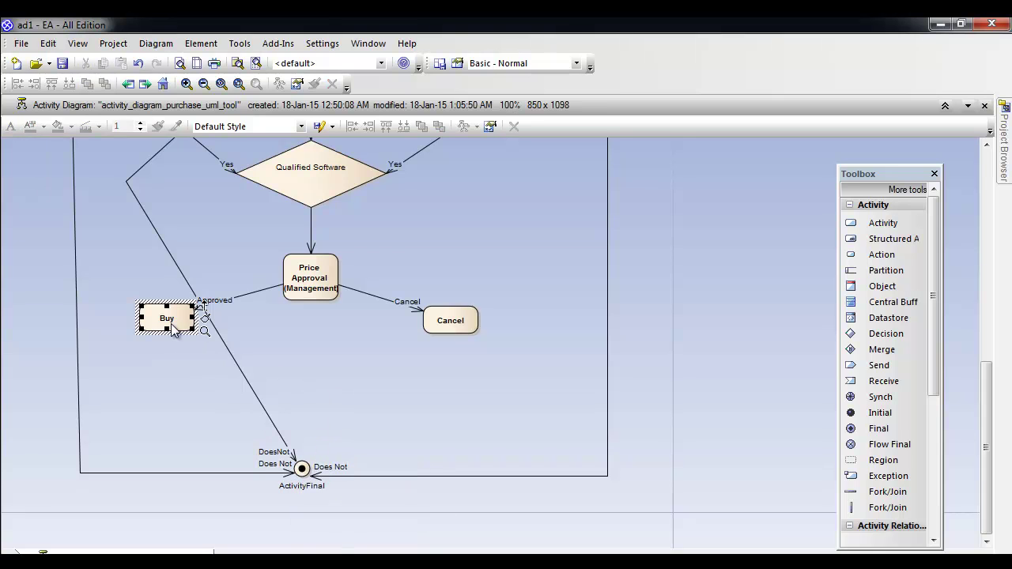
drag(210, 310, 236, 406)
drag(280, 459, 301, 469)
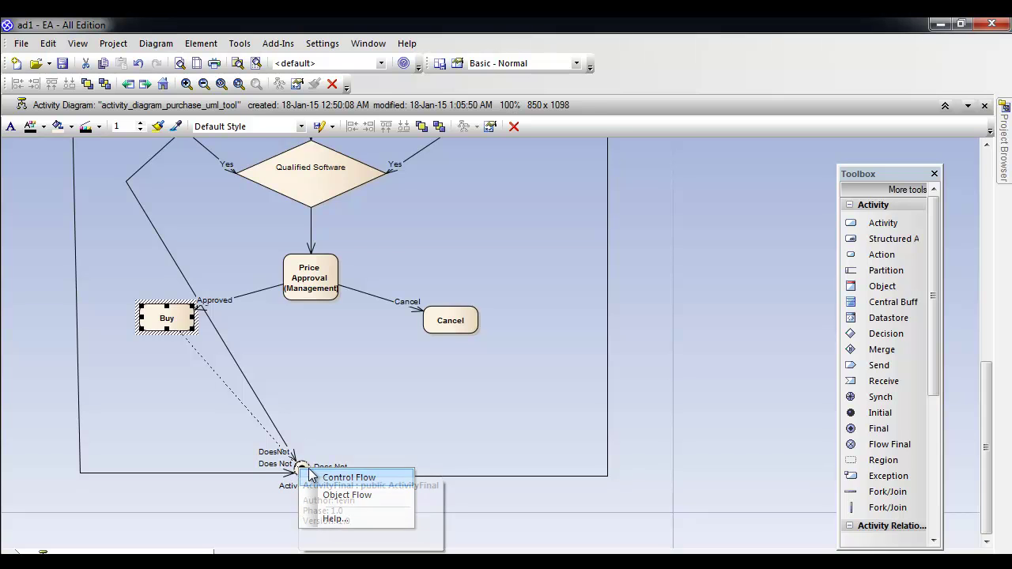
click(311, 477)
Route the flow from "Buy" straight down and across into the final node, just above the Visio flow.
drag(234, 388, 227, 415)
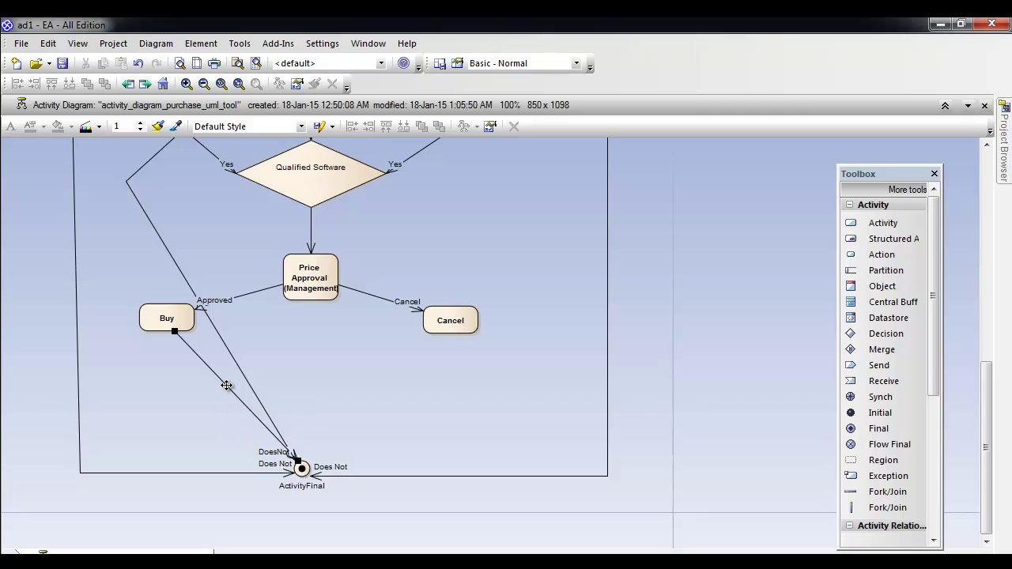
click(226, 385)
drag(227, 388, 153, 472)
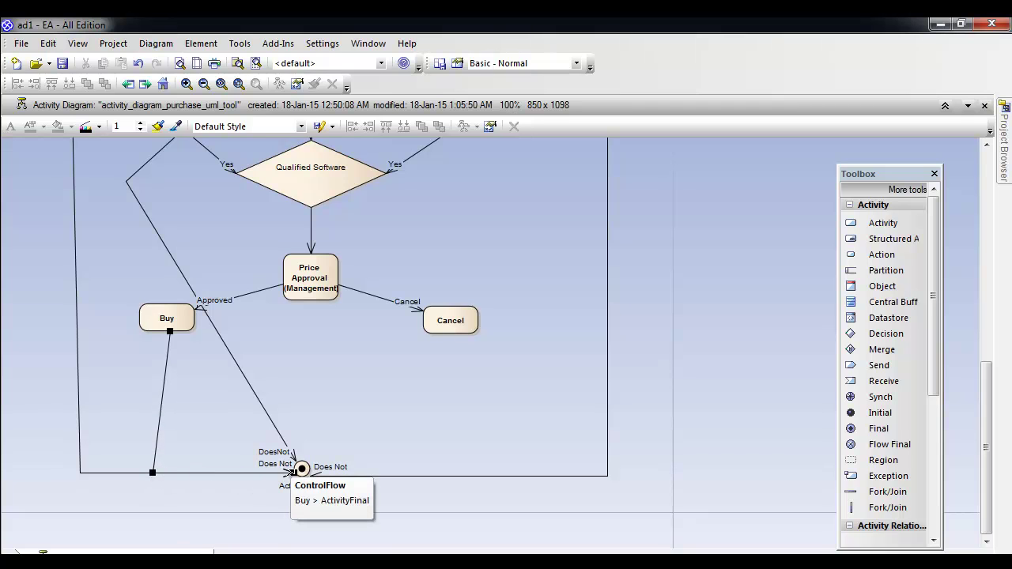
drag(169, 331, 150, 332)
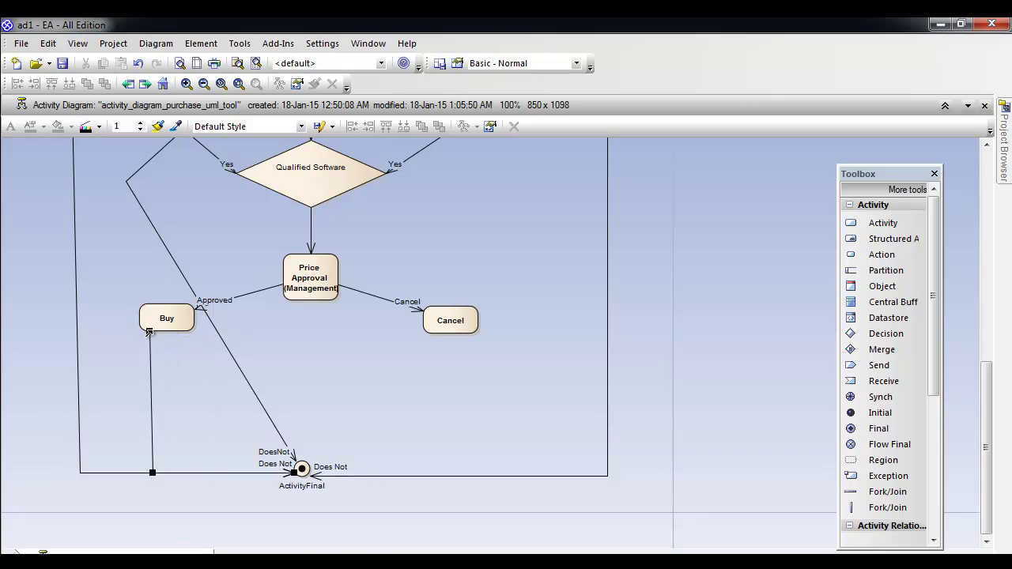
drag(178, 470, 180, 465)
click(236, 410)
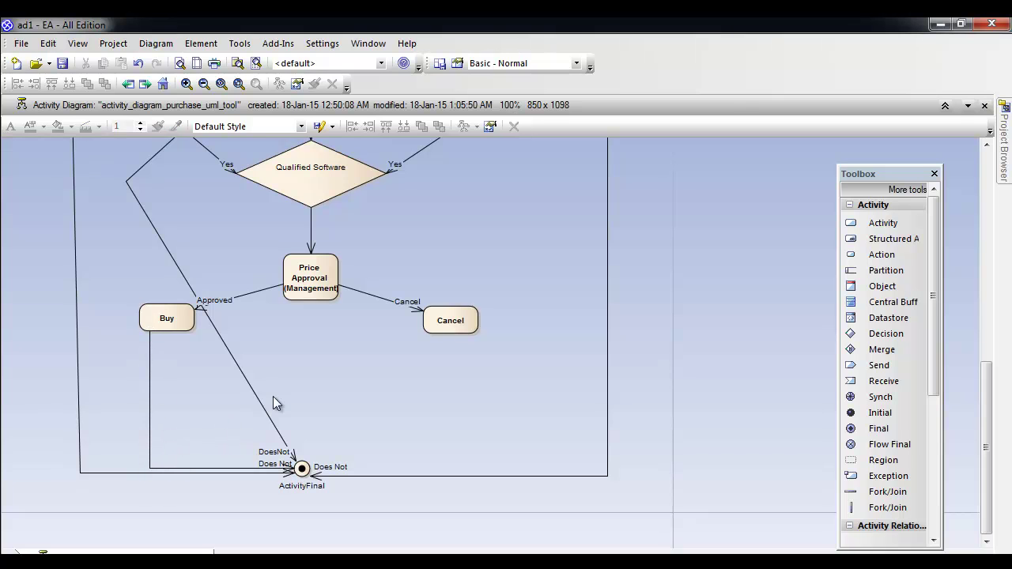
Connect "Cancel" to the final node with a control flow routed straight down and across, above the Spark flow.
click(461, 324)
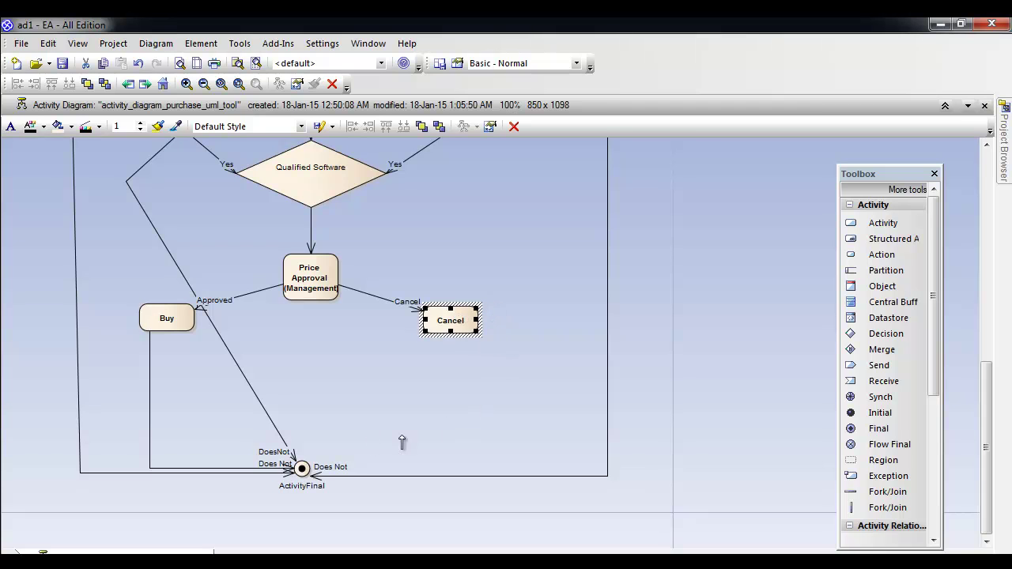
drag(310, 462, 307, 466)
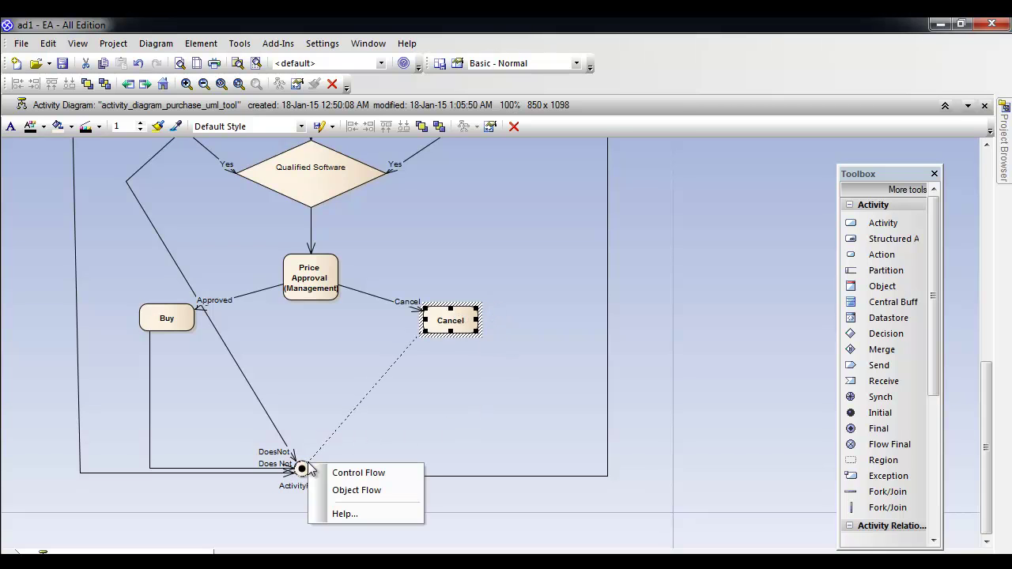
click(356, 472)
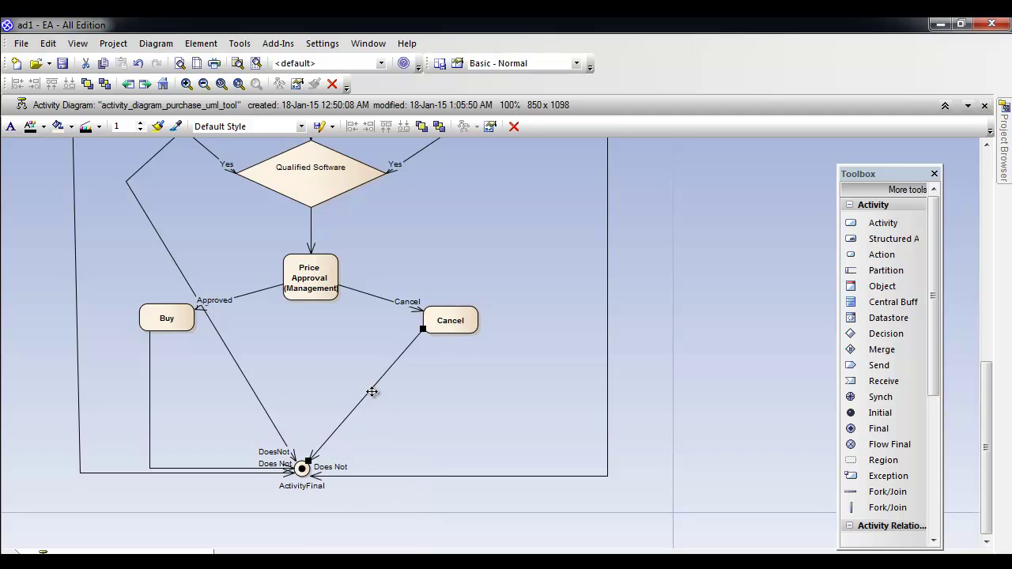
drag(369, 391, 437, 462)
drag(423, 335, 439, 336)
click(463, 380)
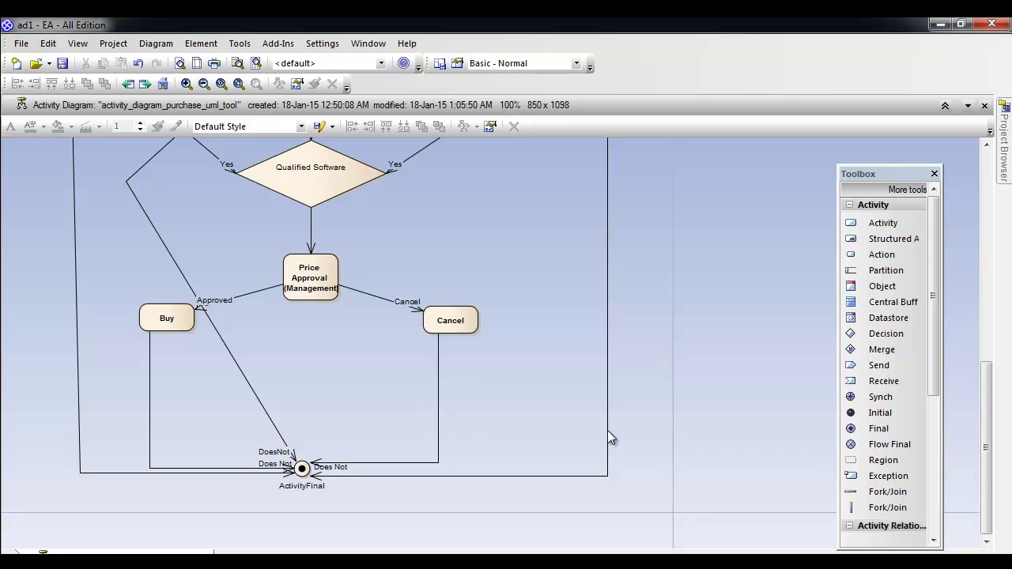
Shift the horizontal fork bar left, so its centre lies closer beneath the "Evalute UML software for Organization" action.
drag(987, 445, 986, 261)
drag(532, 273, 557, 272)
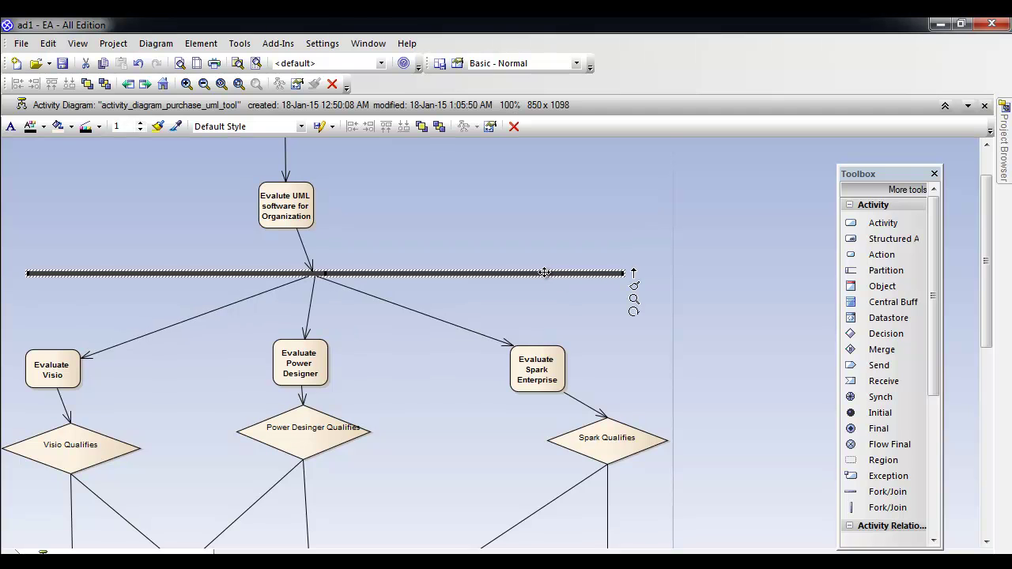
drag(544, 272, 526, 272)
drag(985, 237, 987, 202)
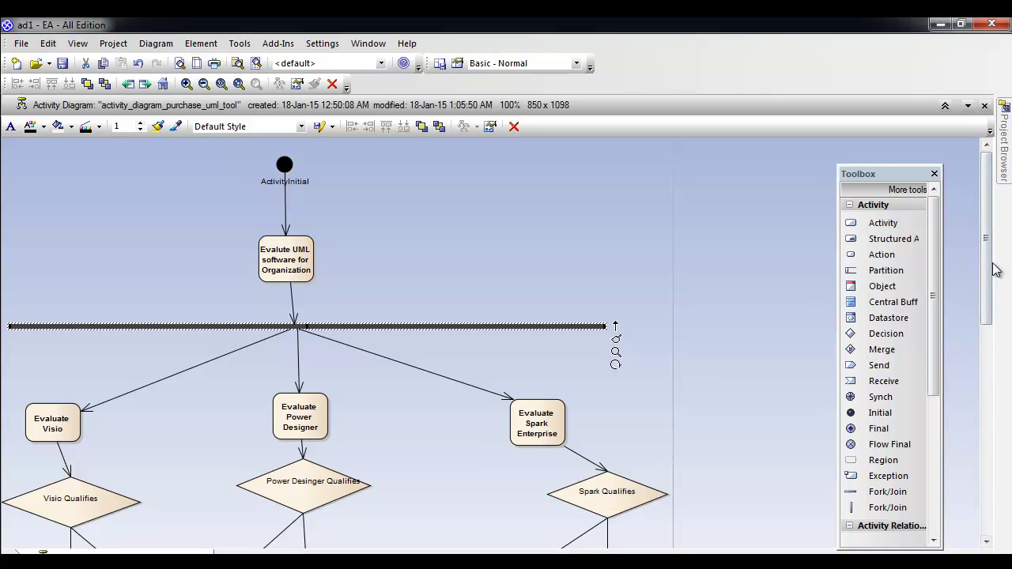
Add a note reading "Activity Diagram" to the right of the "Evalute UML software for Organization" action.
drag(989, 293, 940, 409)
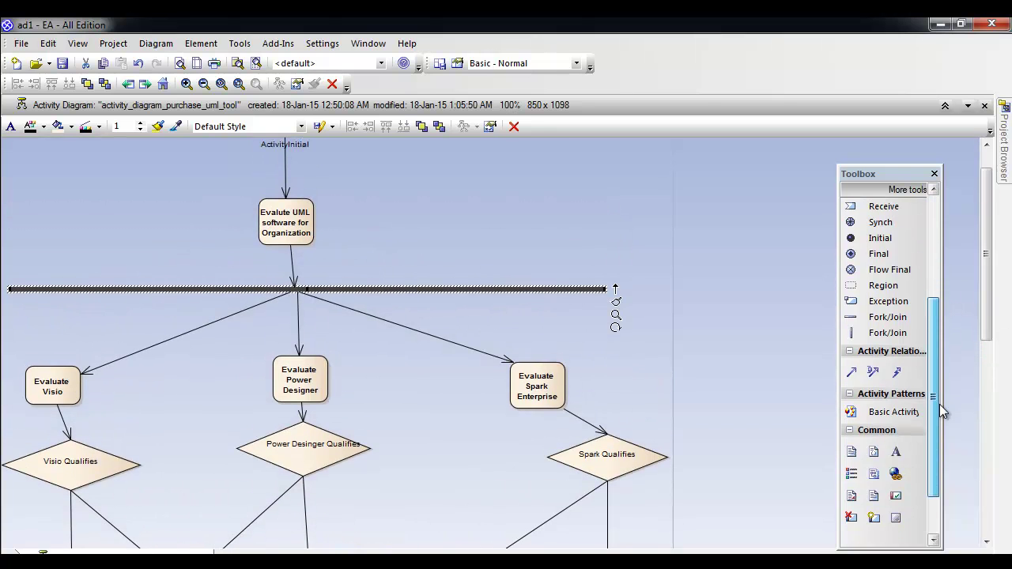
click(851, 456)
click(419, 181)
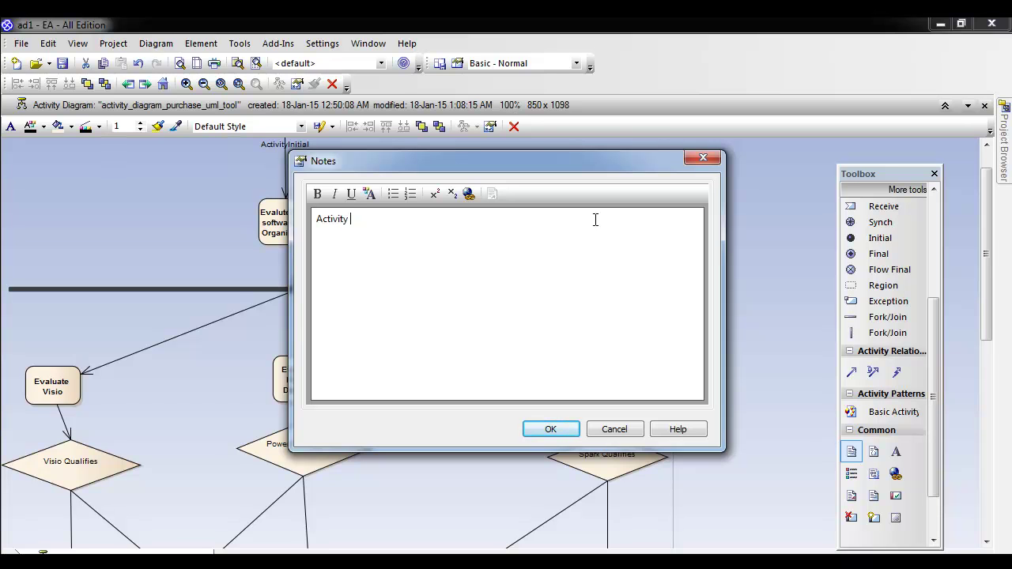
key(BackSpace)
key(BackSpace)
click(538, 433)
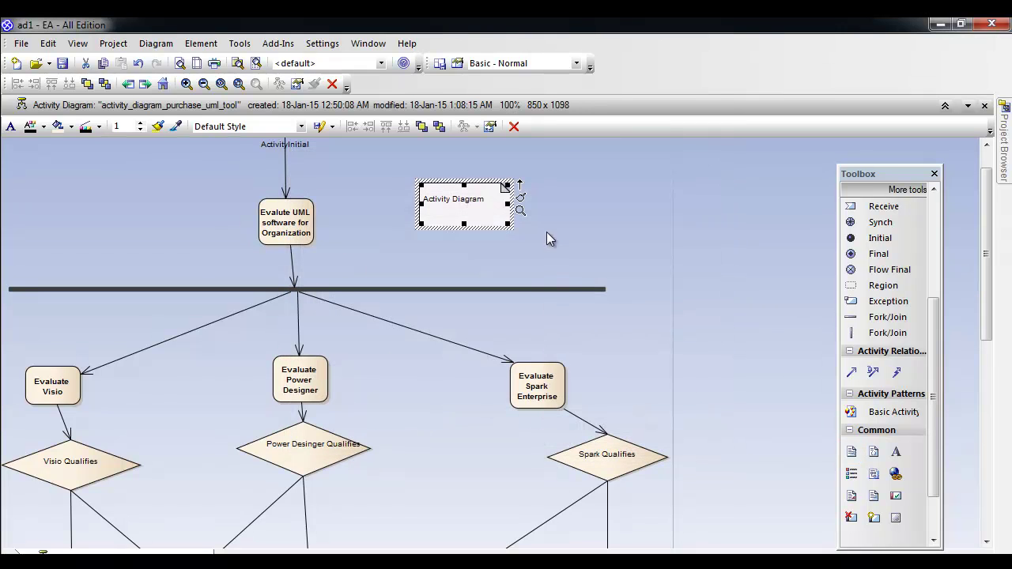
Move the "Activity Diagram" note slightly up and to the right, and deselect it.
drag(434, 190, 467, 158)
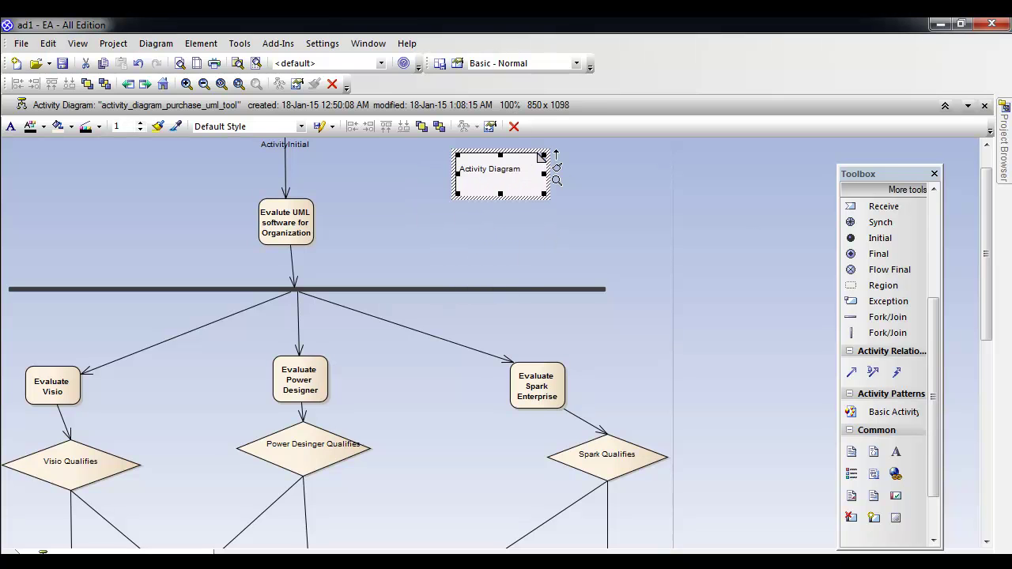
drag(987, 292, 1001, 242)
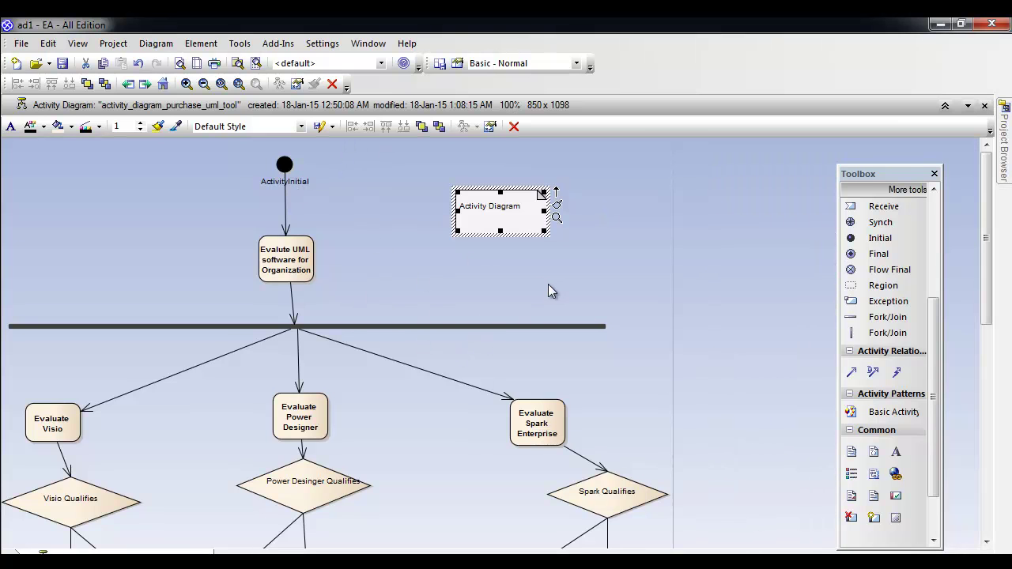
mouse_move(1003, 146)
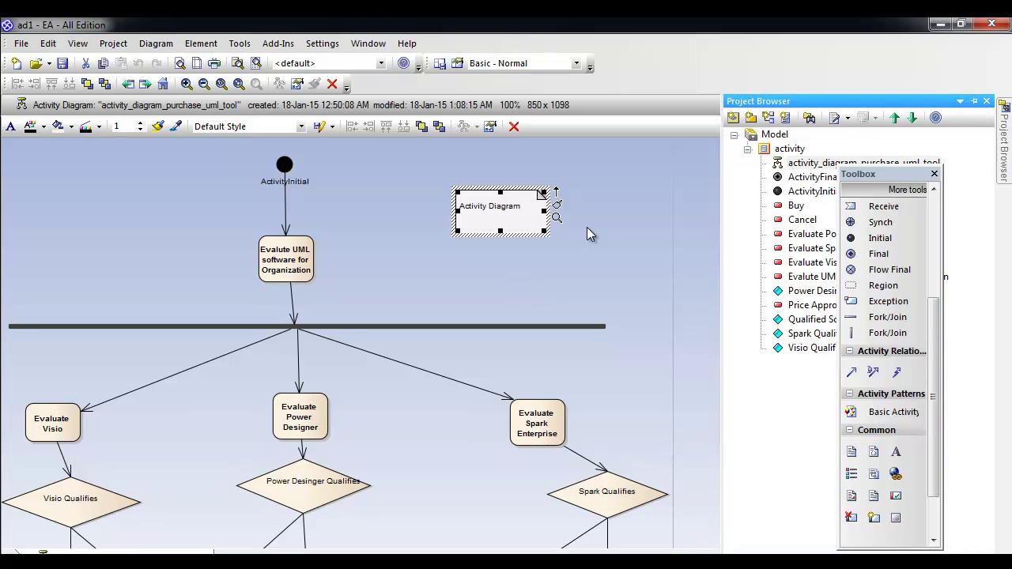
click(569, 250)
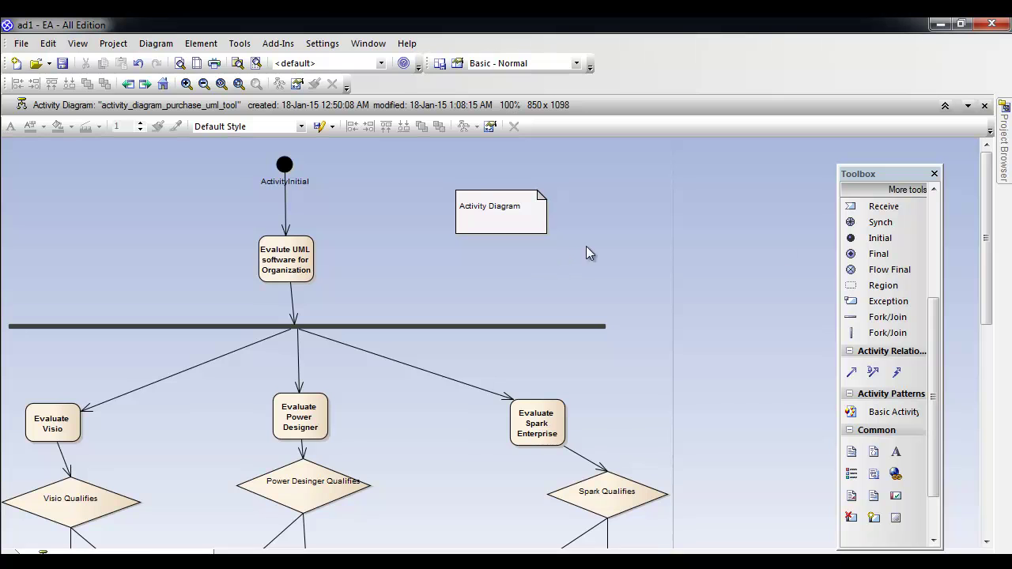
Attach the Power Designer "DoesNot" flow to the left corner of its decision and place its bend level with that corner.
drag(990, 210, 968, 314)
click(291, 256)
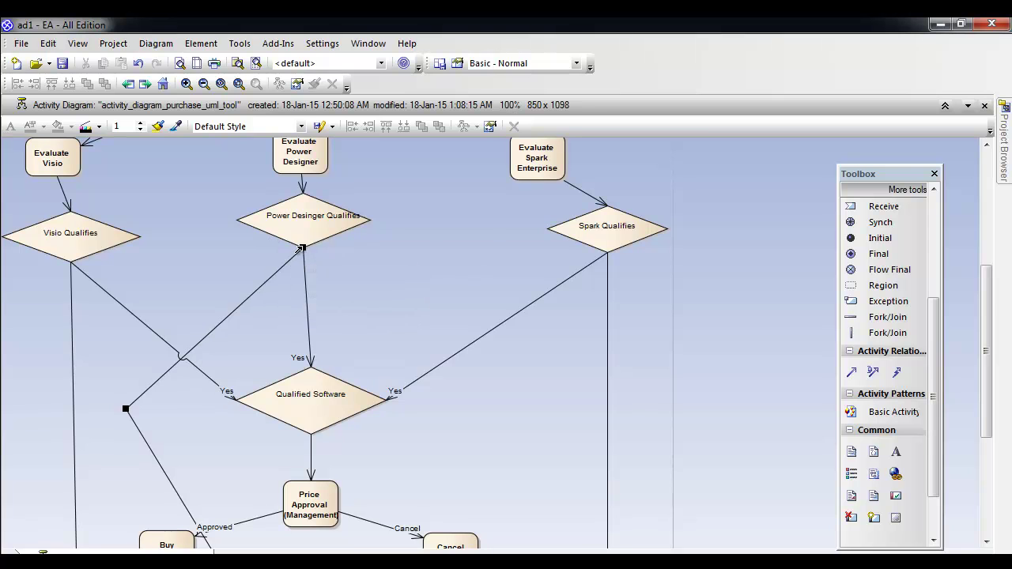
drag(303, 248, 290, 242)
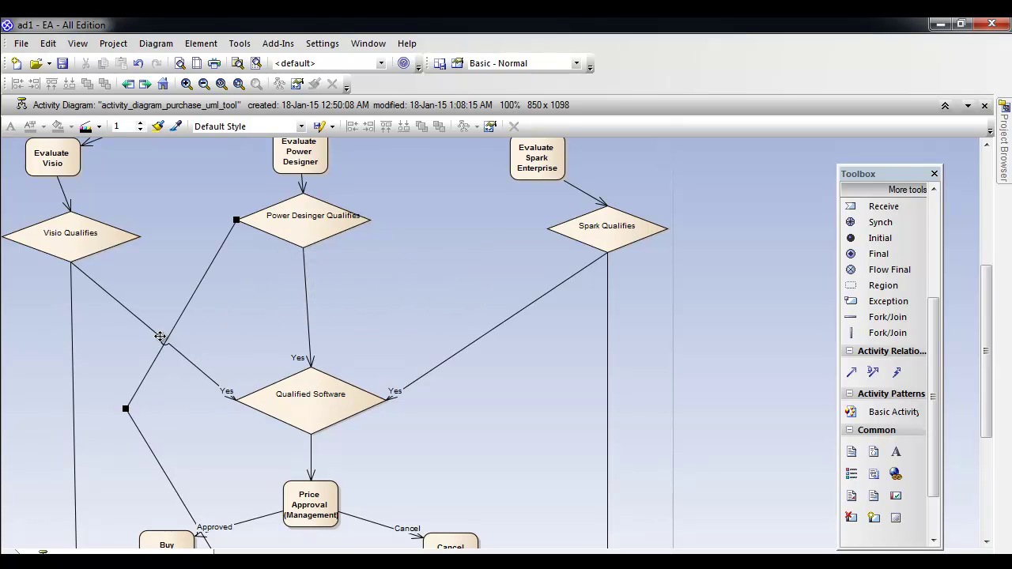
drag(123, 407, 103, 484)
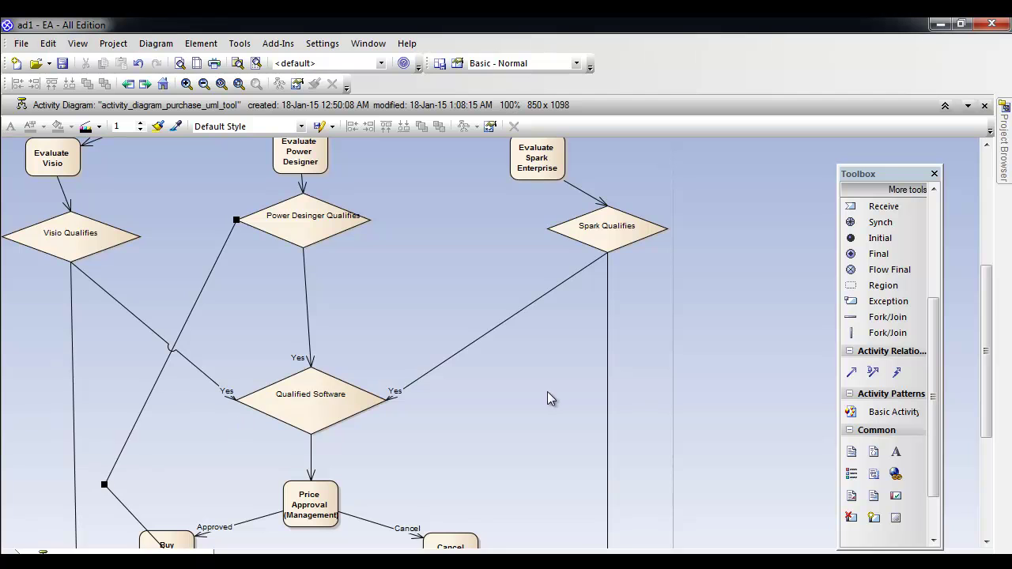
drag(987, 372, 986, 461)
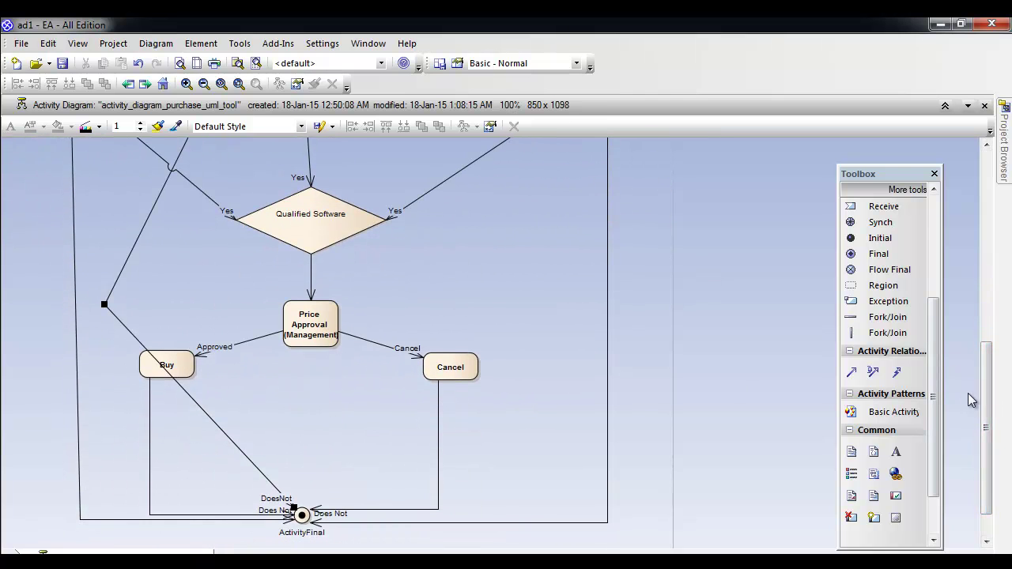
drag(989, 396, 988, 348)
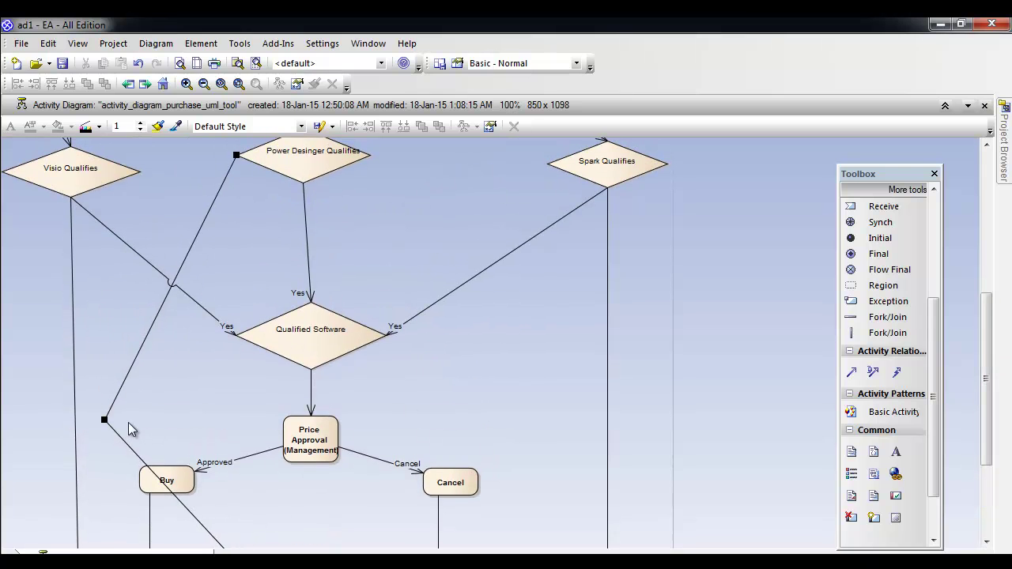
drag(105, 418, 164, 153)
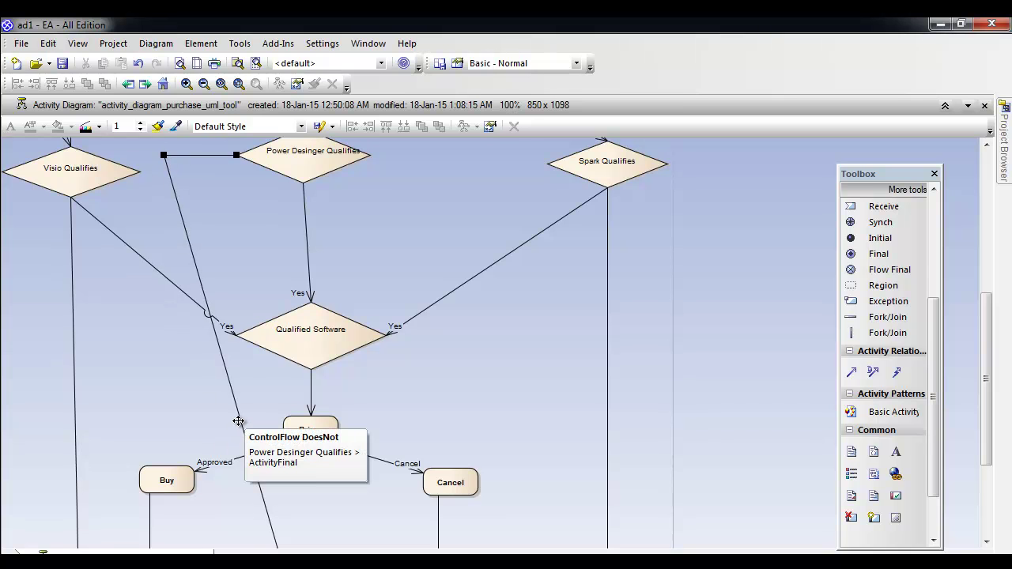
Add a second bend to the "DoesNot" flow near the final node's level, directly below the first bend.
drag(986, 395, 987, 452)
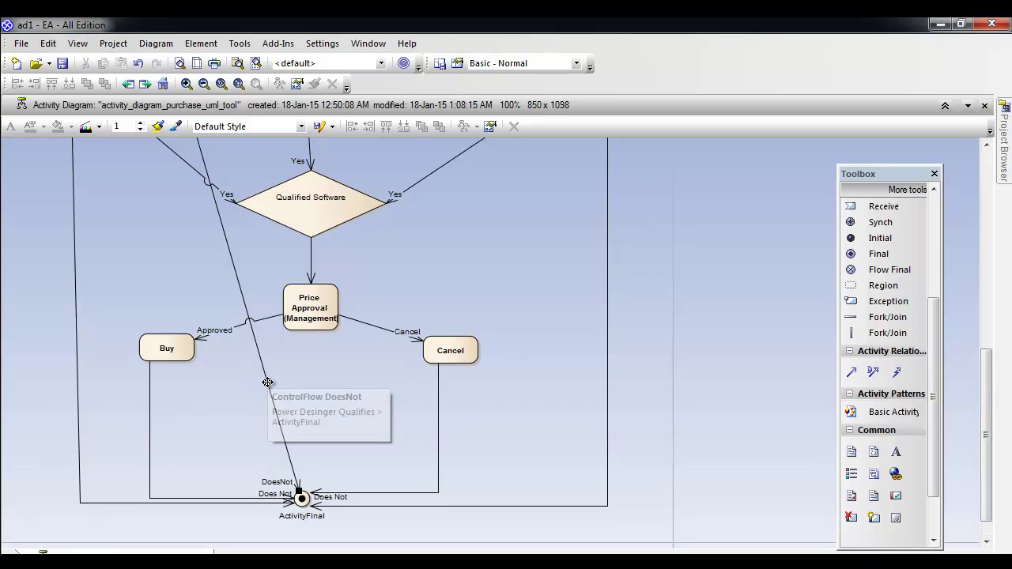
drag(269, 384, 169, 473)
mouse_move(169, 472)
mouse_down()
mouse_move(104, 479)
mouse_move(162, 489)
mouse_up()
click(241, 449)
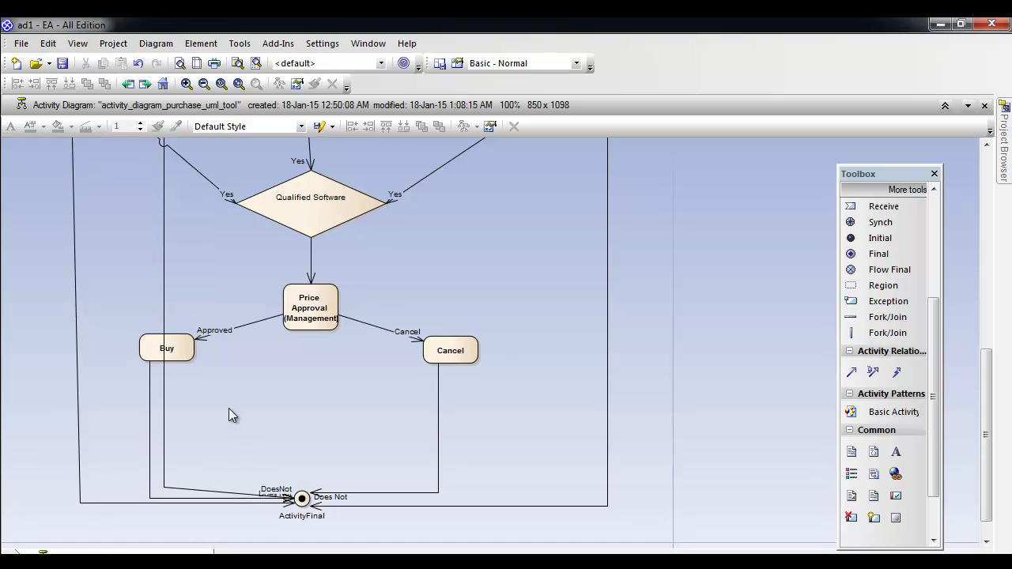
Move "Buy" slightly right and down, shift the vertical "DoesNot" segment left of it, and level its lower bend with the final node.
mouse_move(158, 357)
mouse_down()
mouse_move(116, 370)
mouse_move(166, 365)
mouse_up()
click(164, 364)
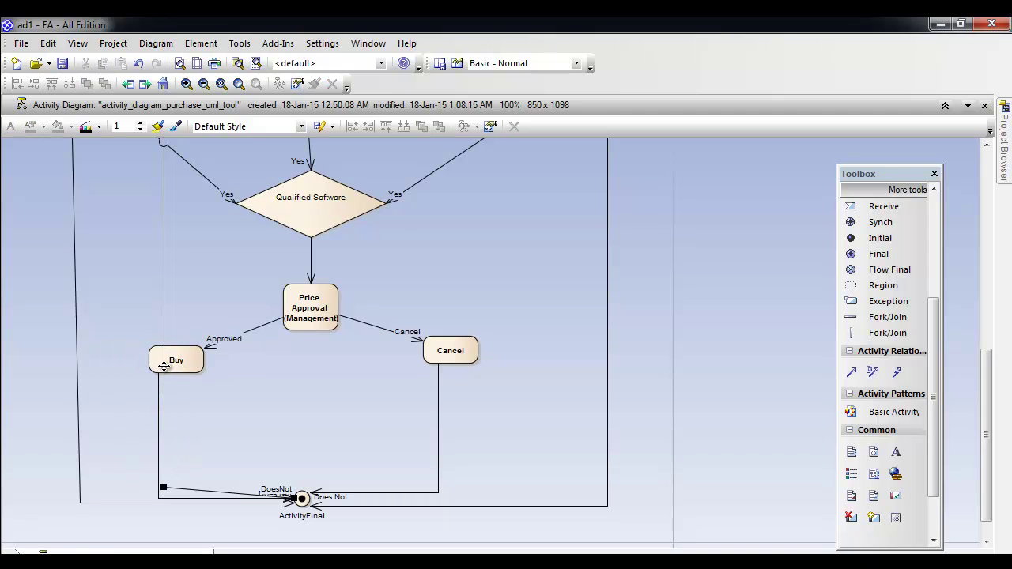
drag(168, 366, 143, 346)
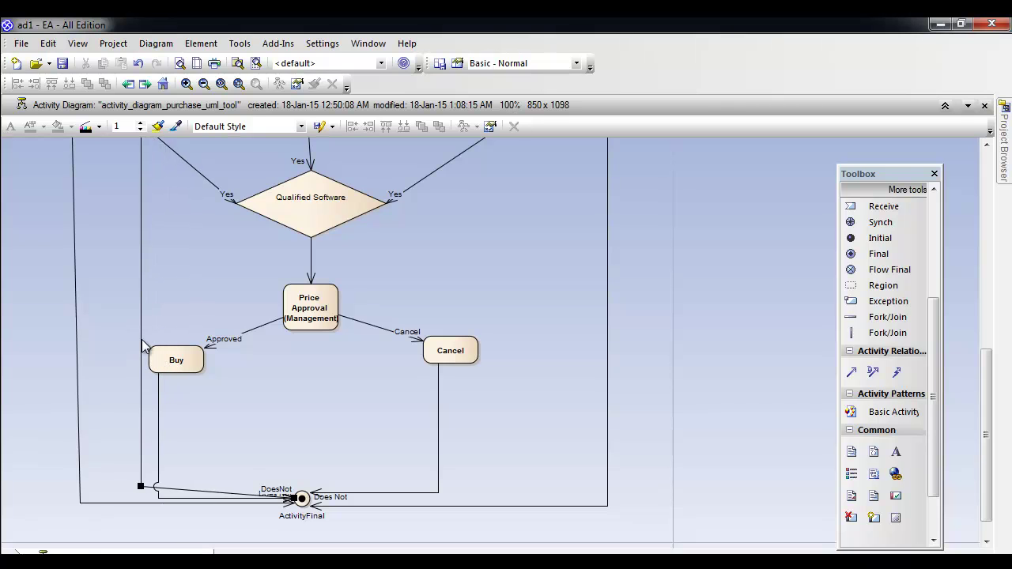
drag(140, 487, 141, 497)
drag(987, 395, 994, 316)
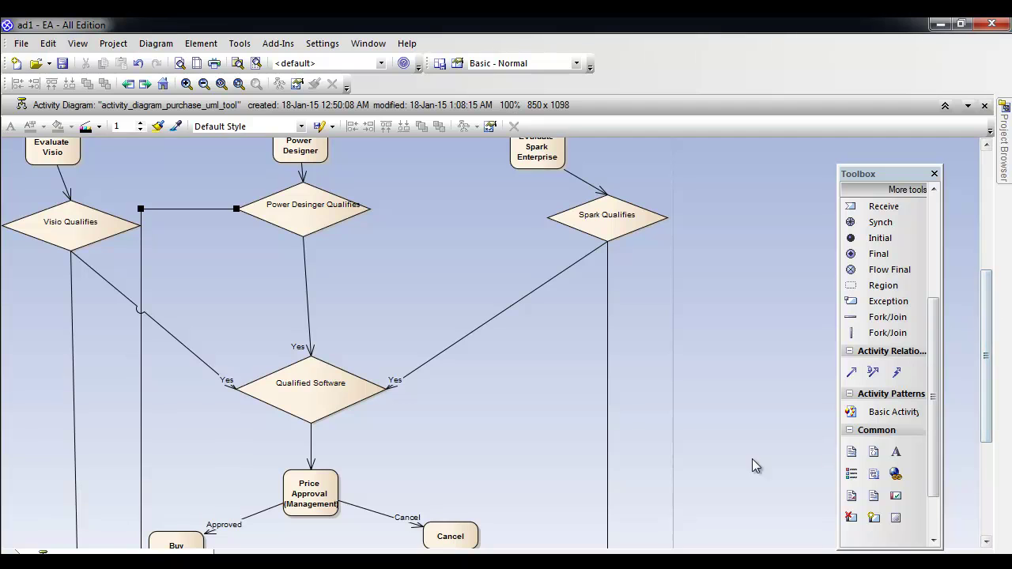